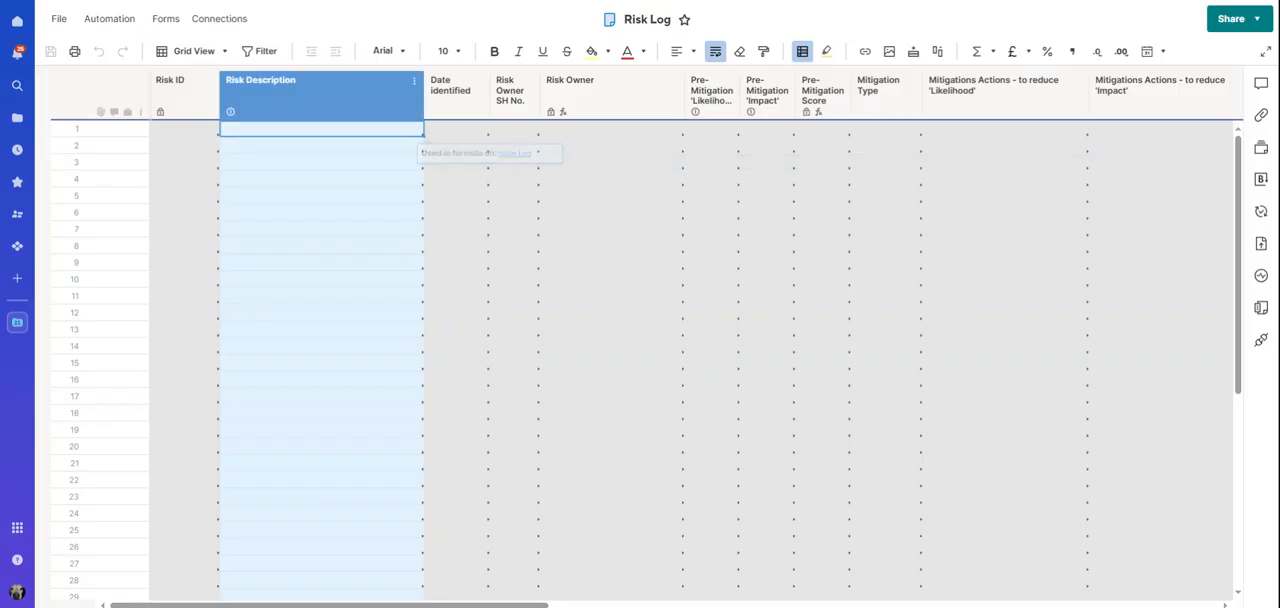
Enter "Run out of decorating supplies" as row 1's risk description and set its date identified to 18 March 2025
type("Run out of decorating supplies")
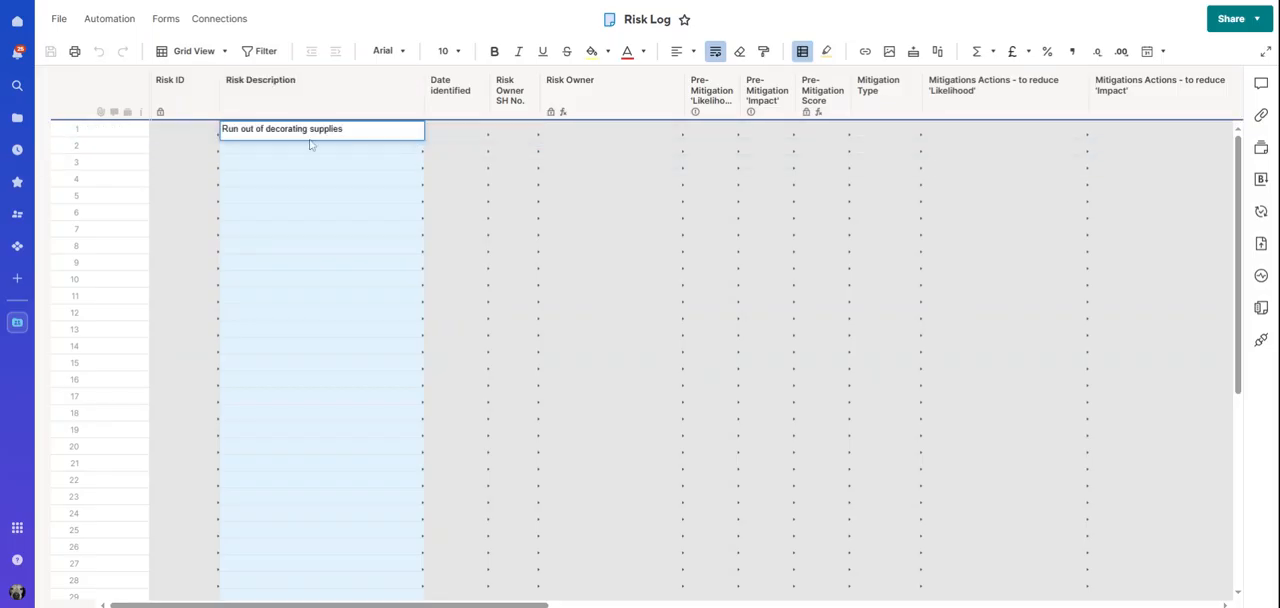
key("Return")
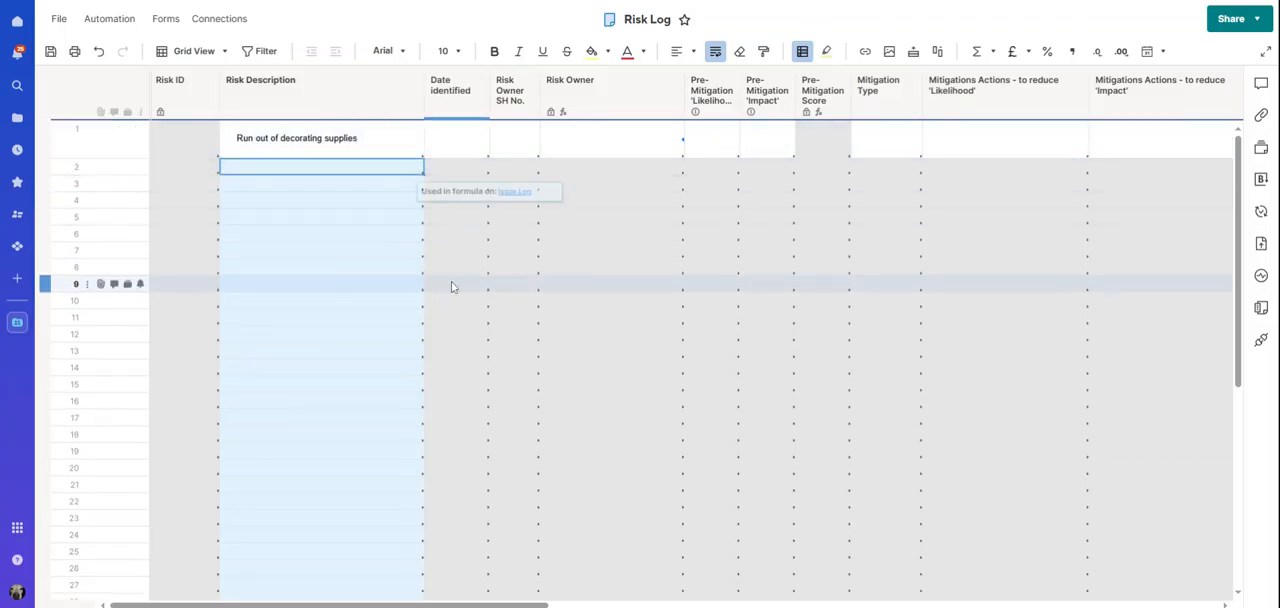
left_click(470, 138)
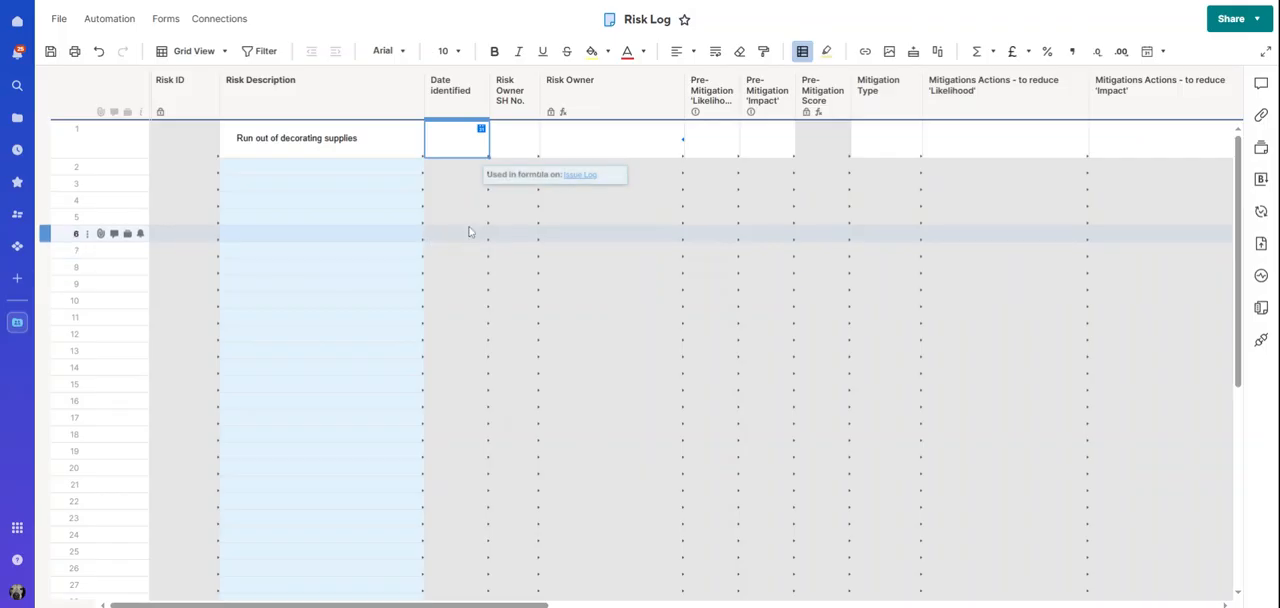
left_click(481, 130)
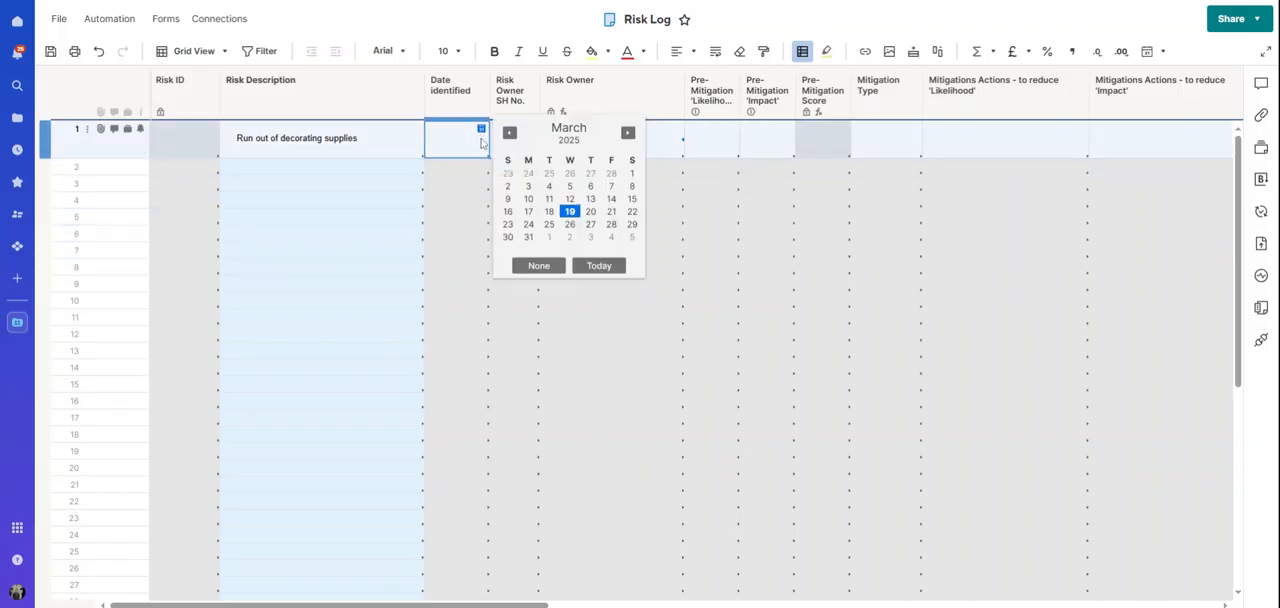
left_click(549, 211)
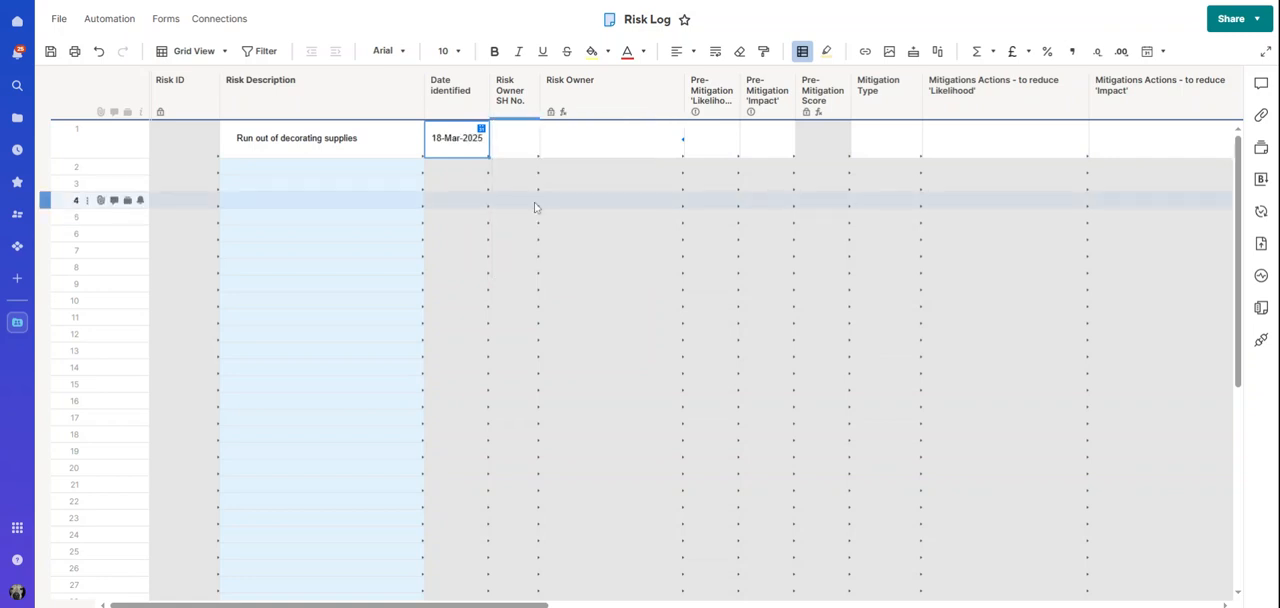
Set the Risk Owner SH No. in row 1 to SH002
left_click(512, 148)
left_click(532, 131)
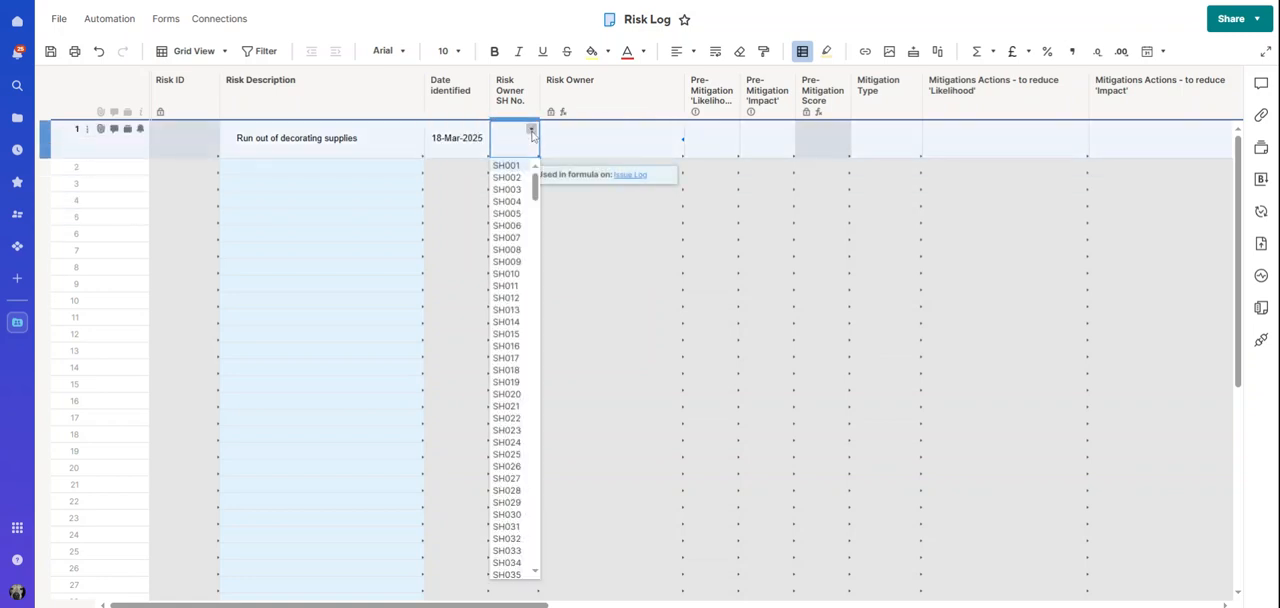
left_click(534, 183)
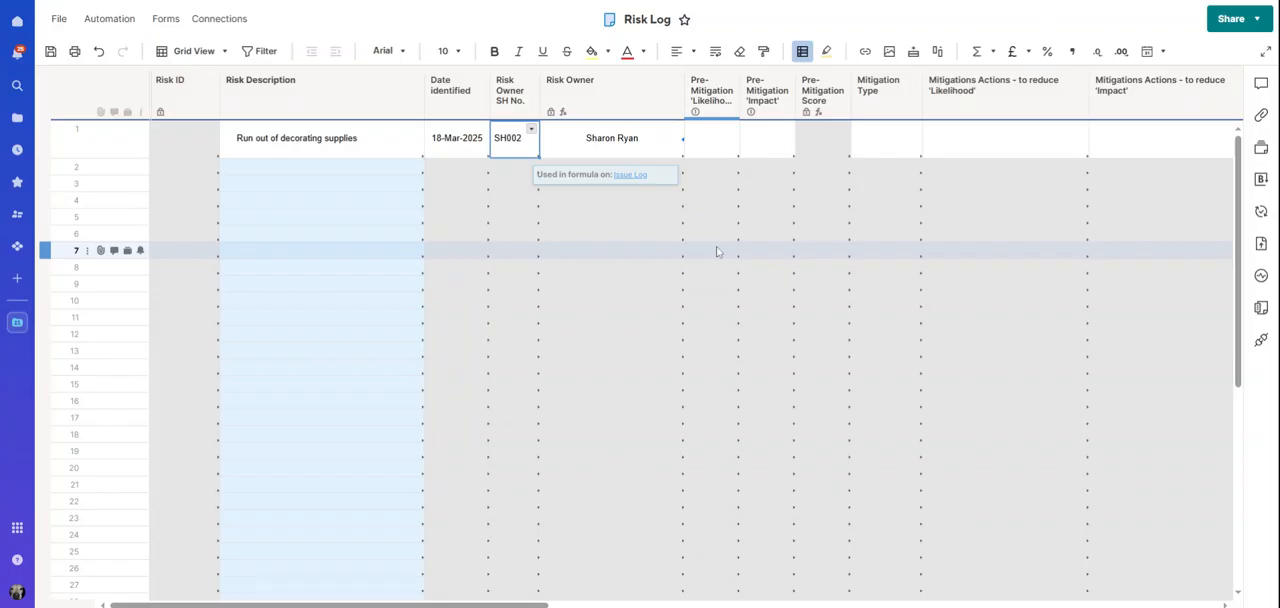
Set row 1's pre-mitigation likelihood to 4 and pre-mitigation impact to 4
left_click(713, 138)
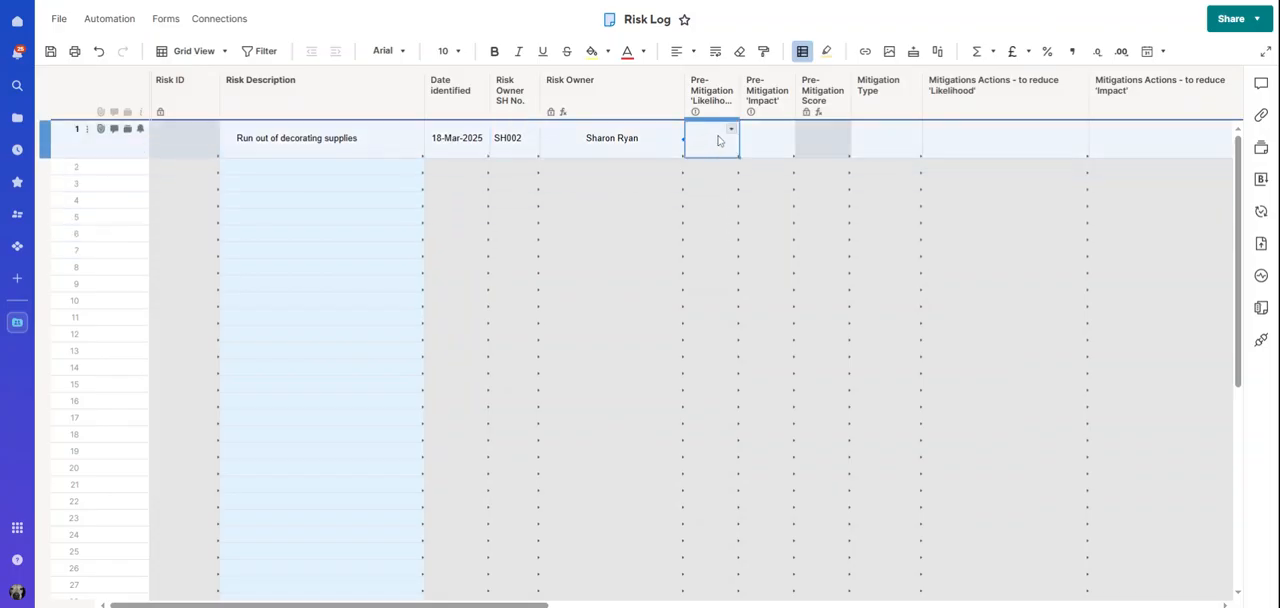
left_click(731, 131)
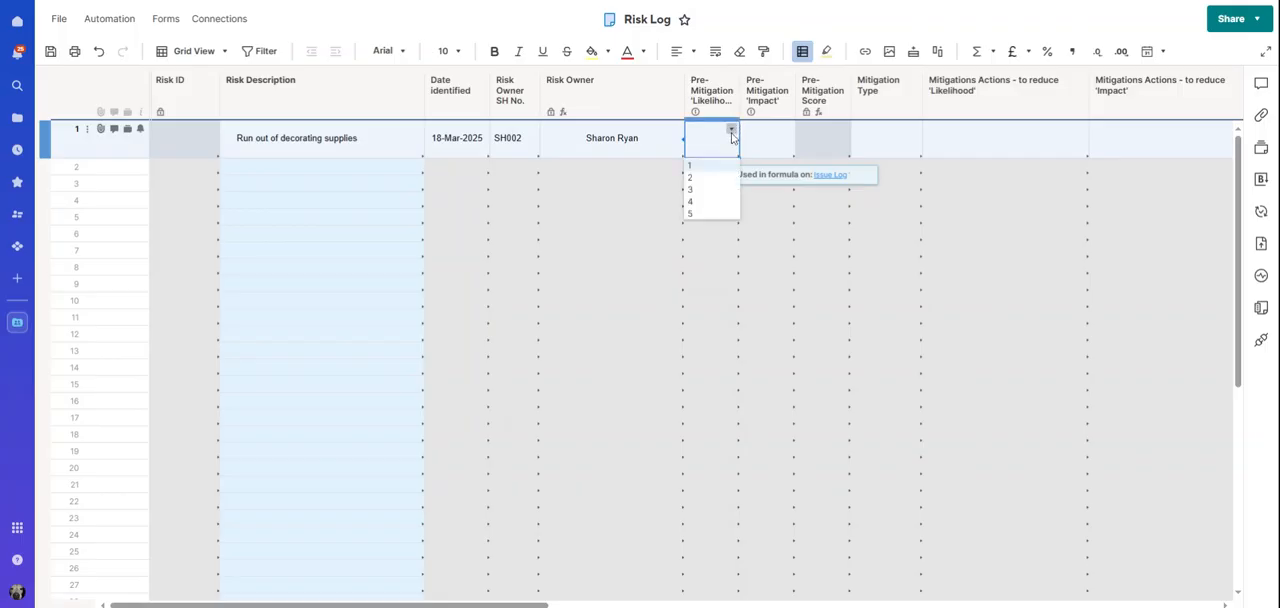
left_click(703, 202)
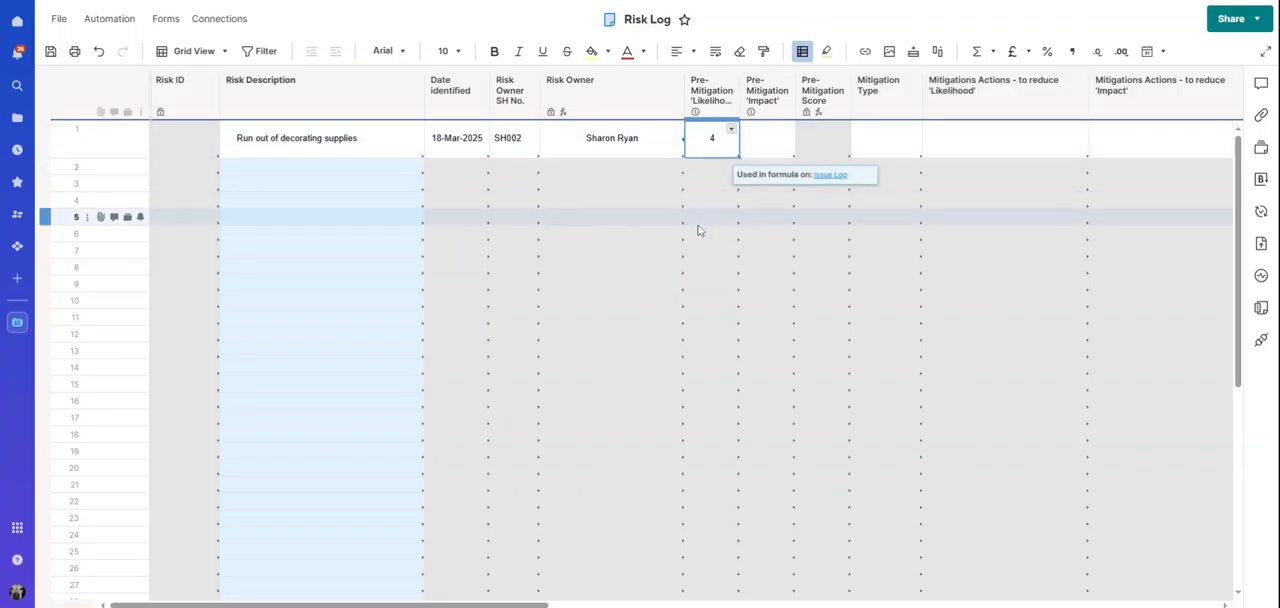
scroll(660, 340, "right", 3)
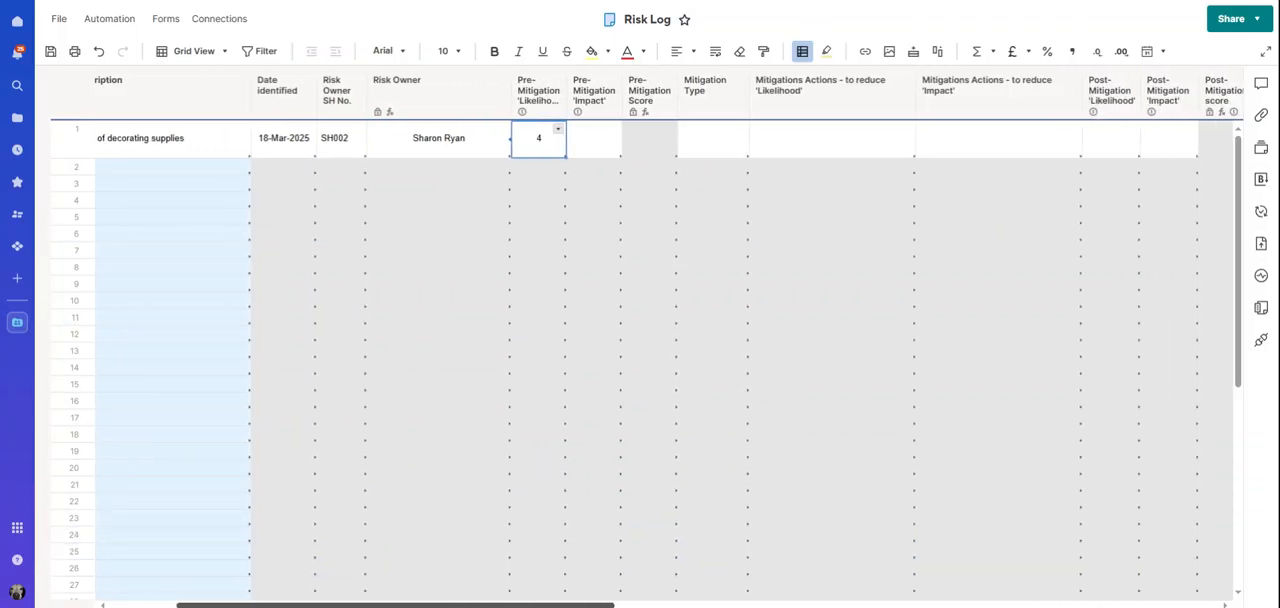
left_click(607, 138)
left_click(606, 134)
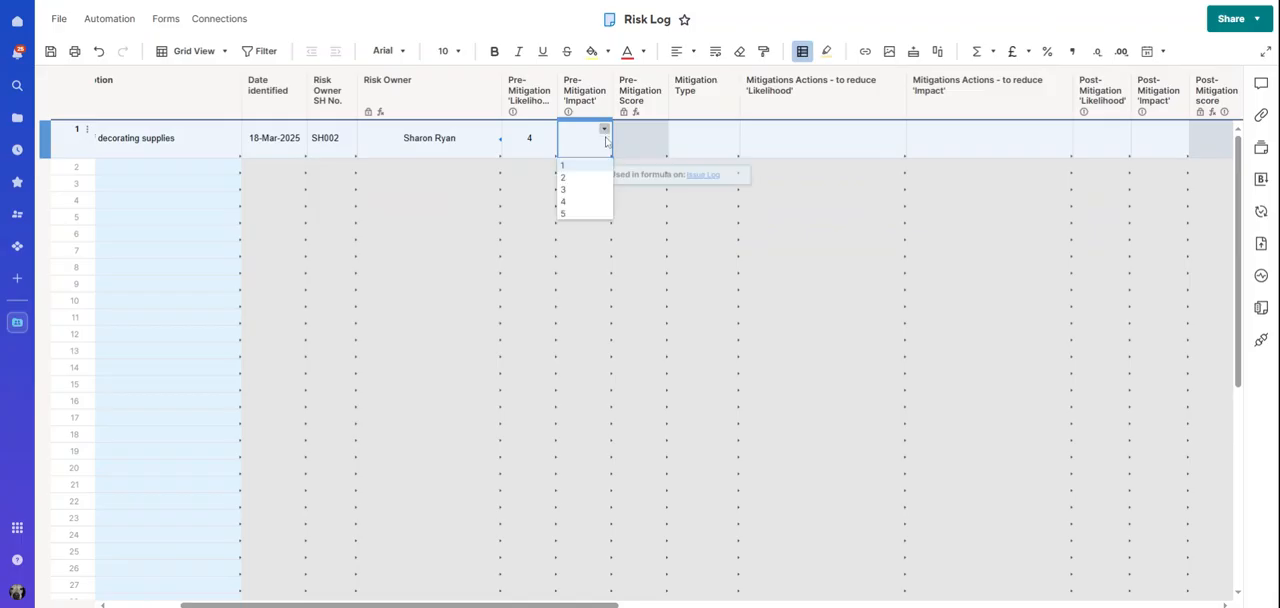
left_click(580, 200)
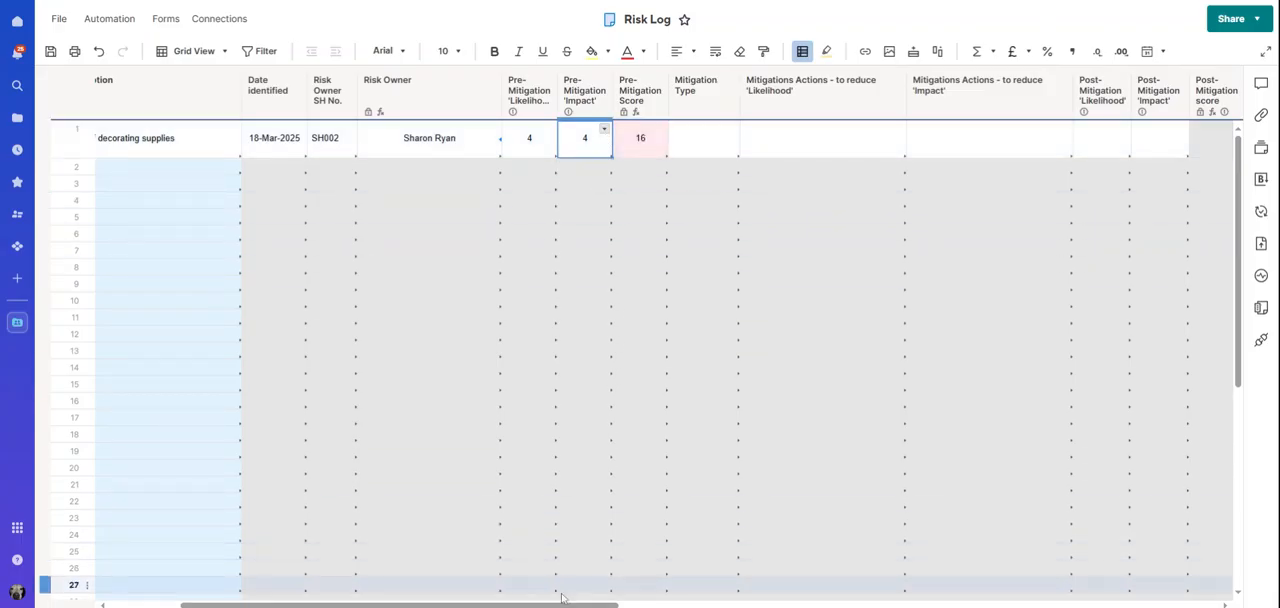
Choose Risk Reduction and Risk Avoidance as the mitigation types for the decorating supplies risk
left_click_drag(561, 607, 581, 605)
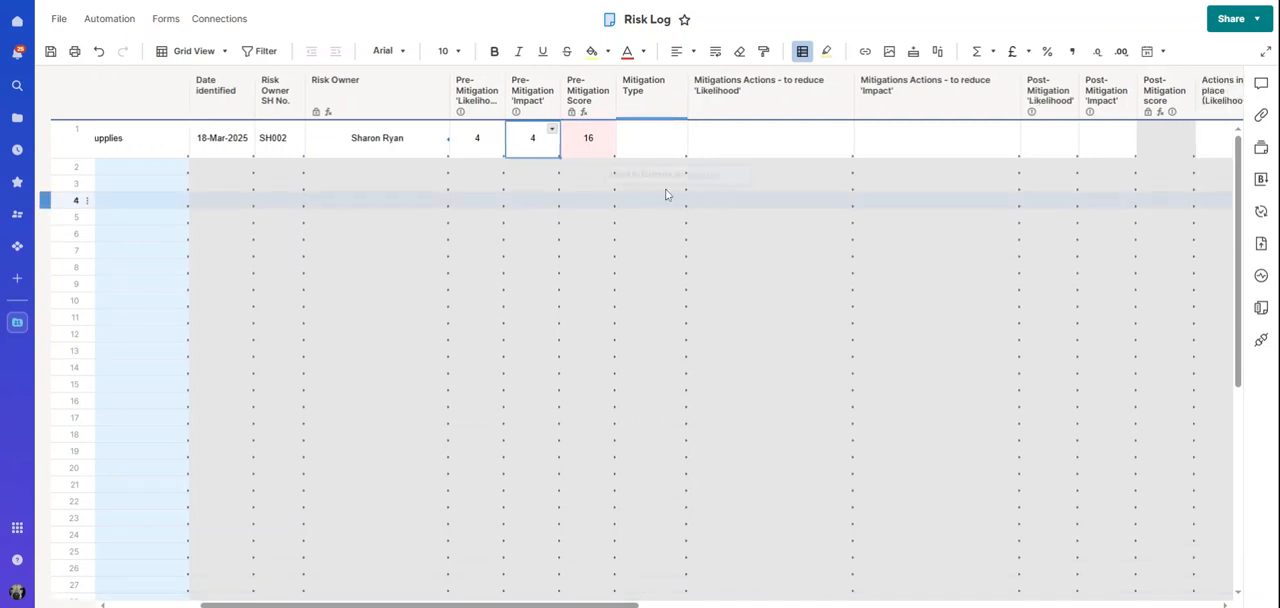
left_click(672, 150)
left_click(679, 130)
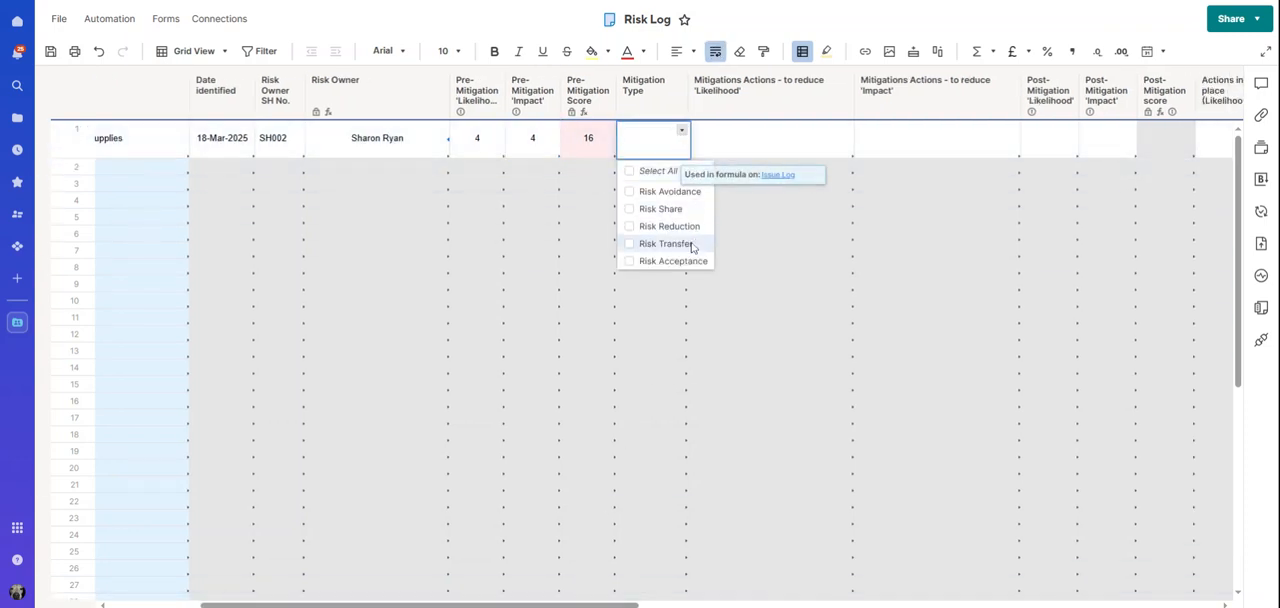
left_click(633, 227)
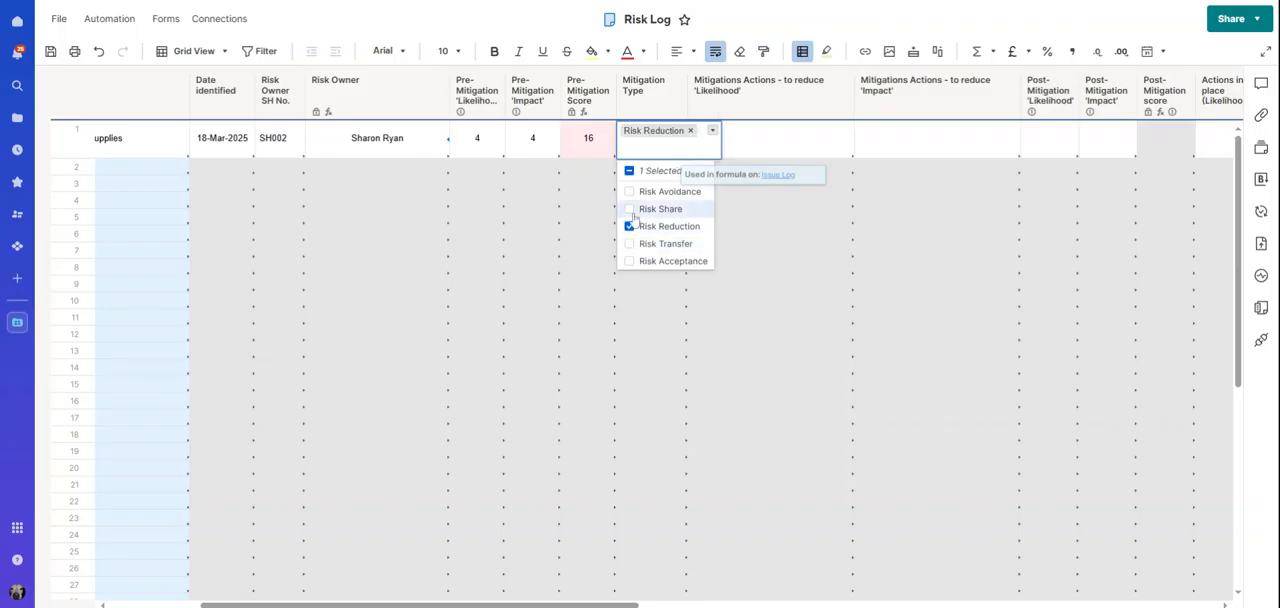
left_click(630, 193)
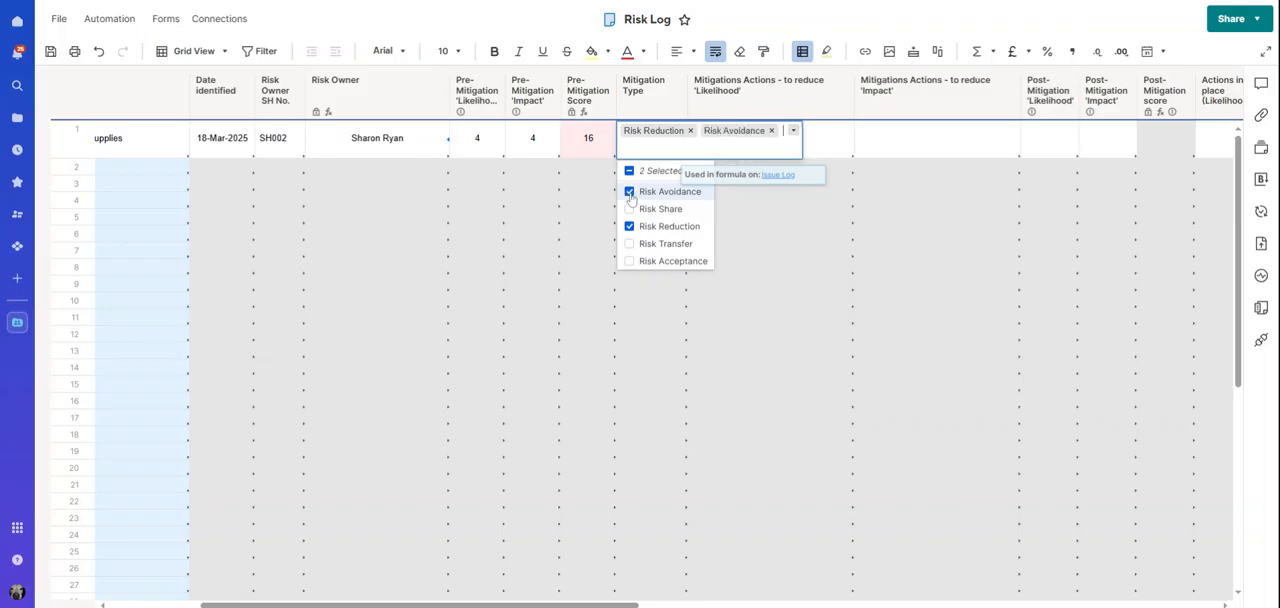
Paste the copied text starting "Calculate supplies needed and add contingency." into row 1's mitigation actions to reduce likelihood
left_click(818, 152)
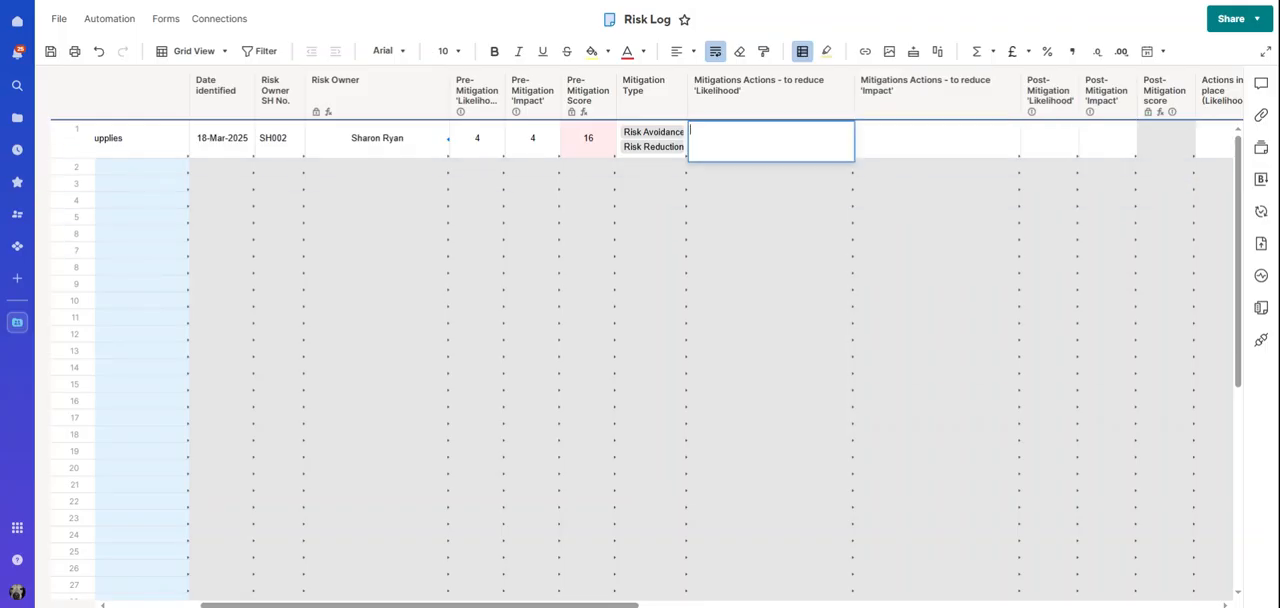
type("Calculate supplies needed and add contingency. Complete change request if additional tasks are required and take into consideration if additional supplies are required.")
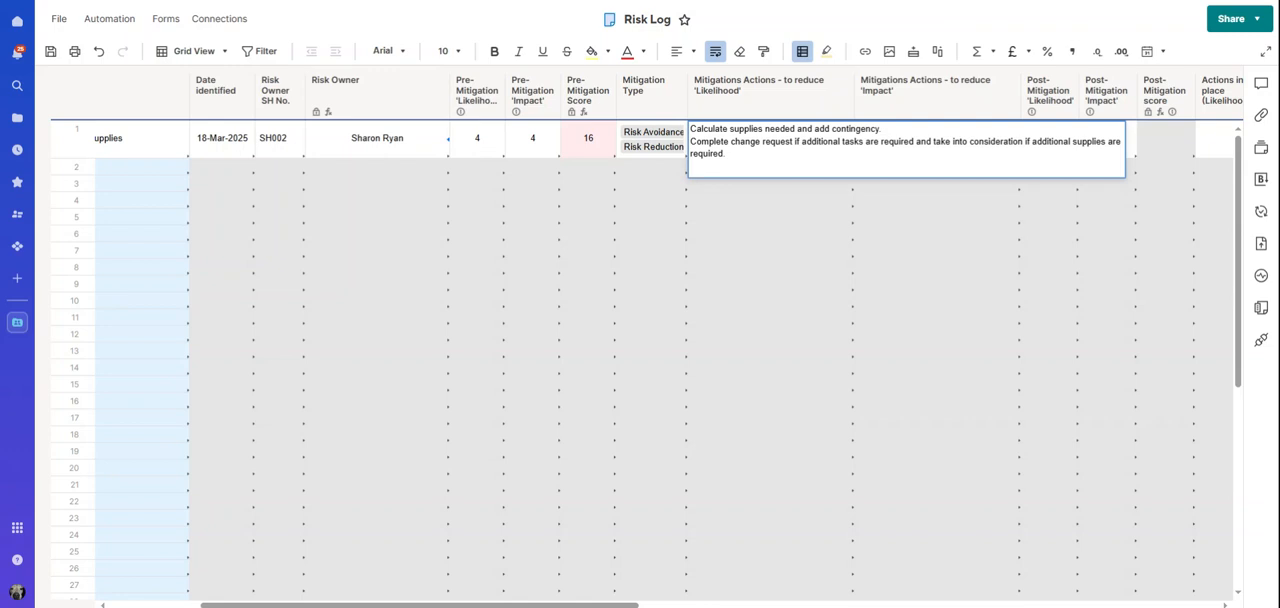
key("Return")
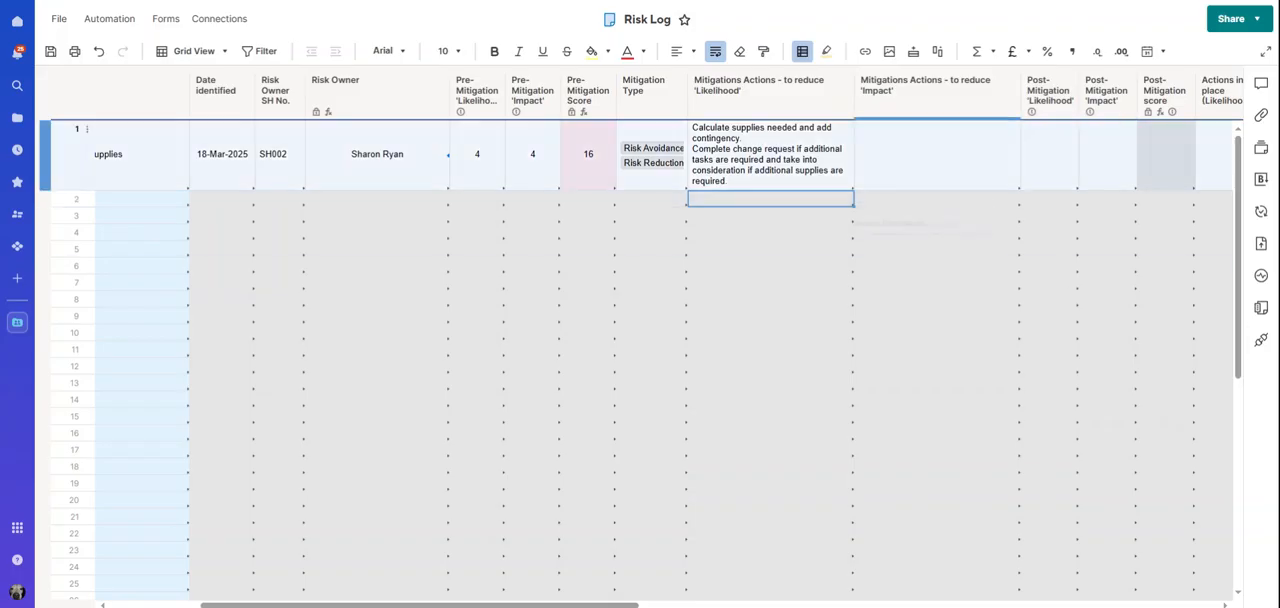
Paste the copied text starting "Plan tasks to allow for re-ordering of any supplies" into row 1's mitigation actions to reduce impact
left_click(909, 158)
double_click(909, 156)
type("Plan tasks to allow for re-ordering of any supplies without delays to workflow. Keep a record of where all supplies were obtained, particularly patterned paper and paint colours that need to be matched. Ensure matched supplies are not ordered from end of lines - additional supplies must be available.")
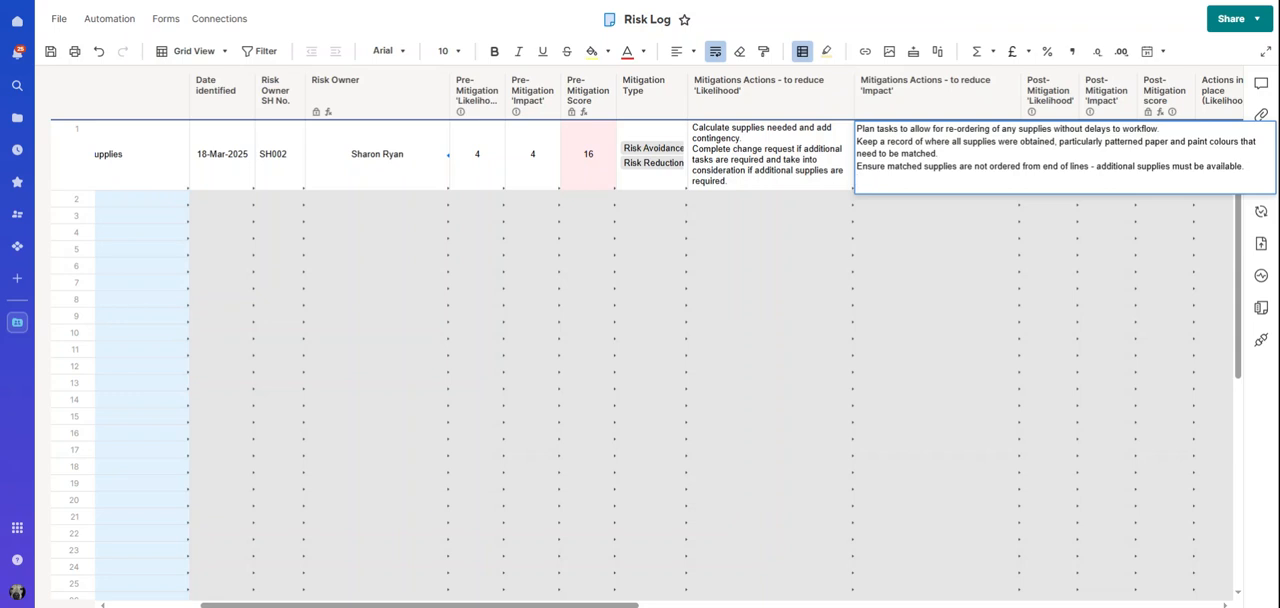
key("Return")
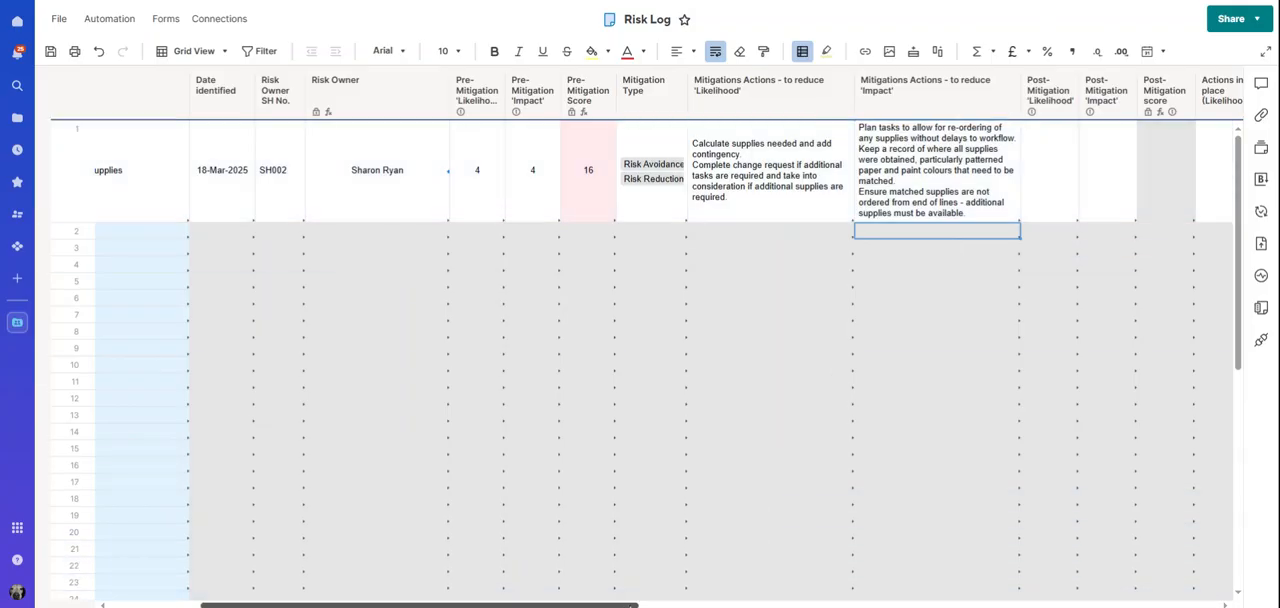
Set row 1's post-mitigation likelihood to 2 and post-mitigation impact to 1
left_click_drag(623, 604, 748, 604)
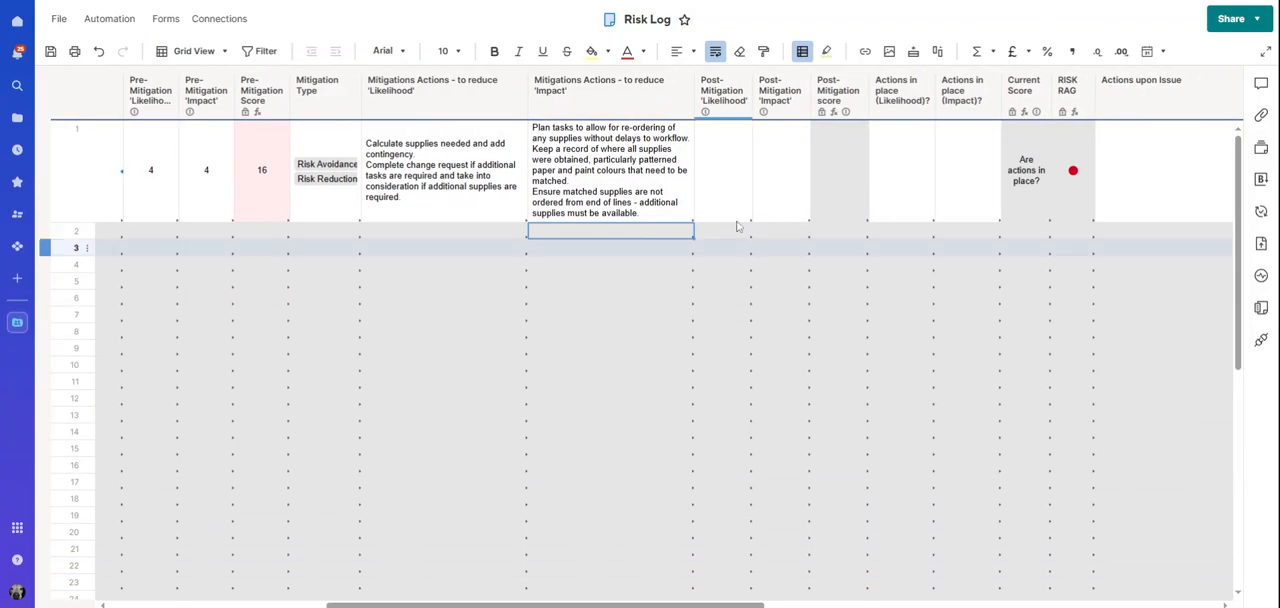
left_click(736, 182)
left_click(743, 129)
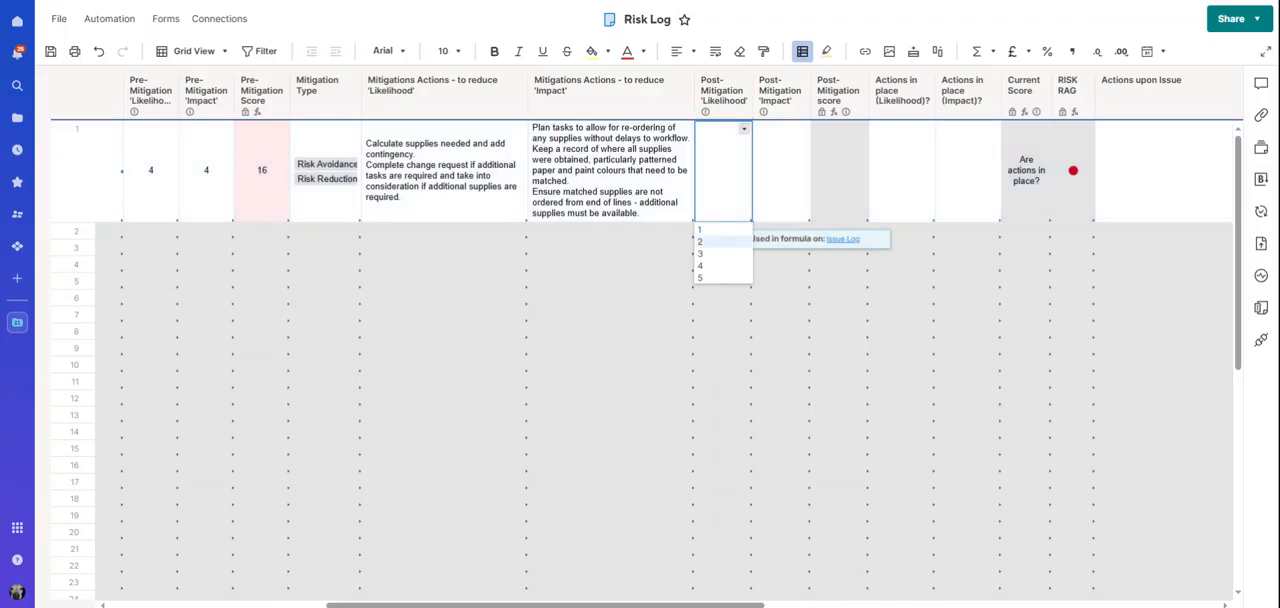
left_click(708, 242)
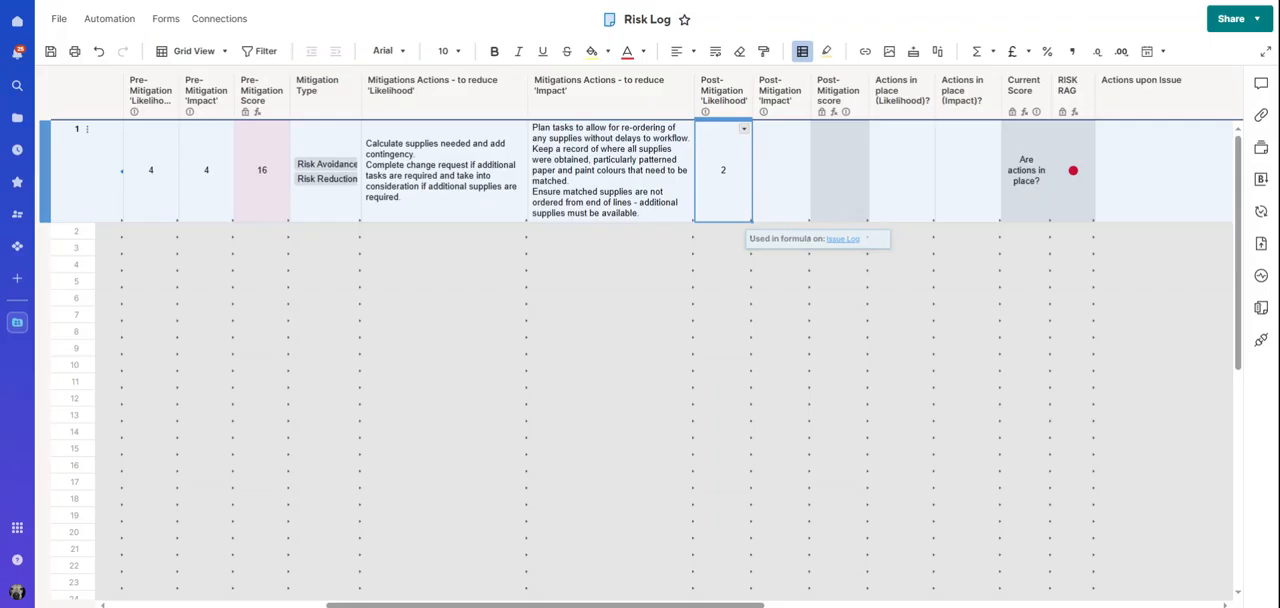
left_click(777, 167)
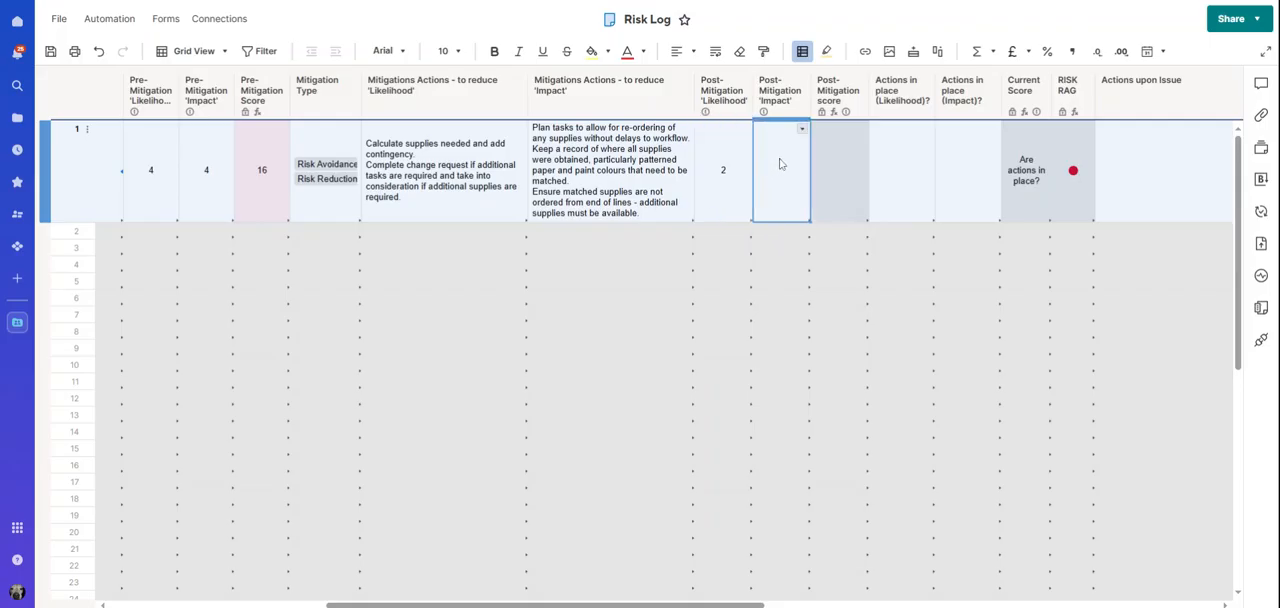
left_click(803, 130)
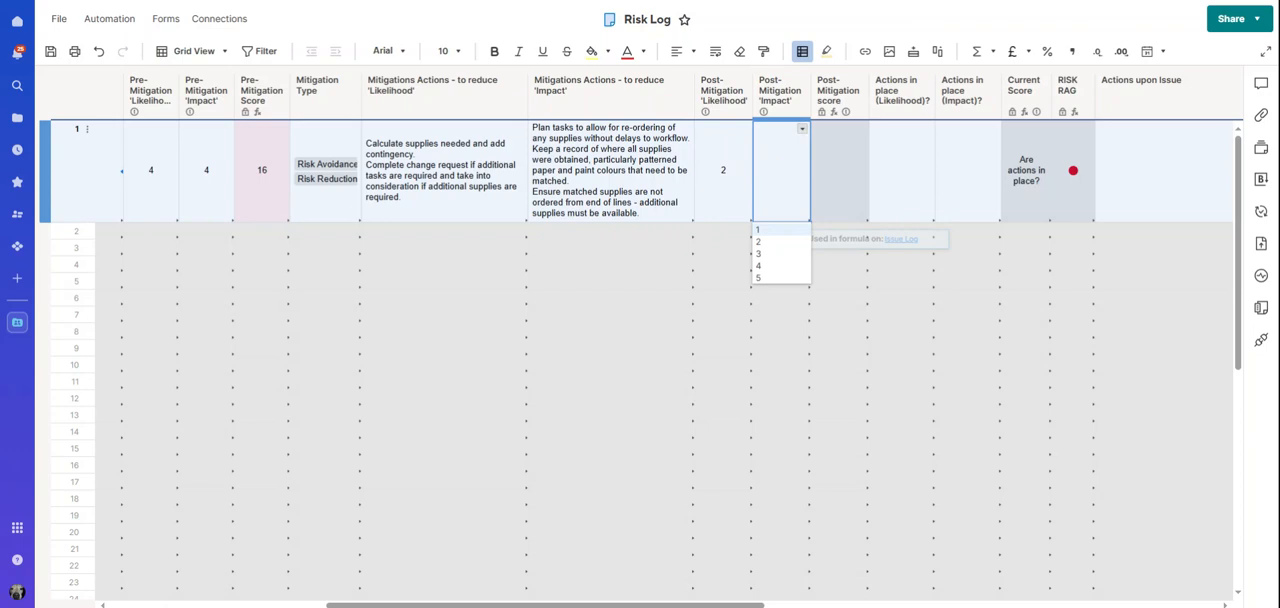
left_click(770, 230)
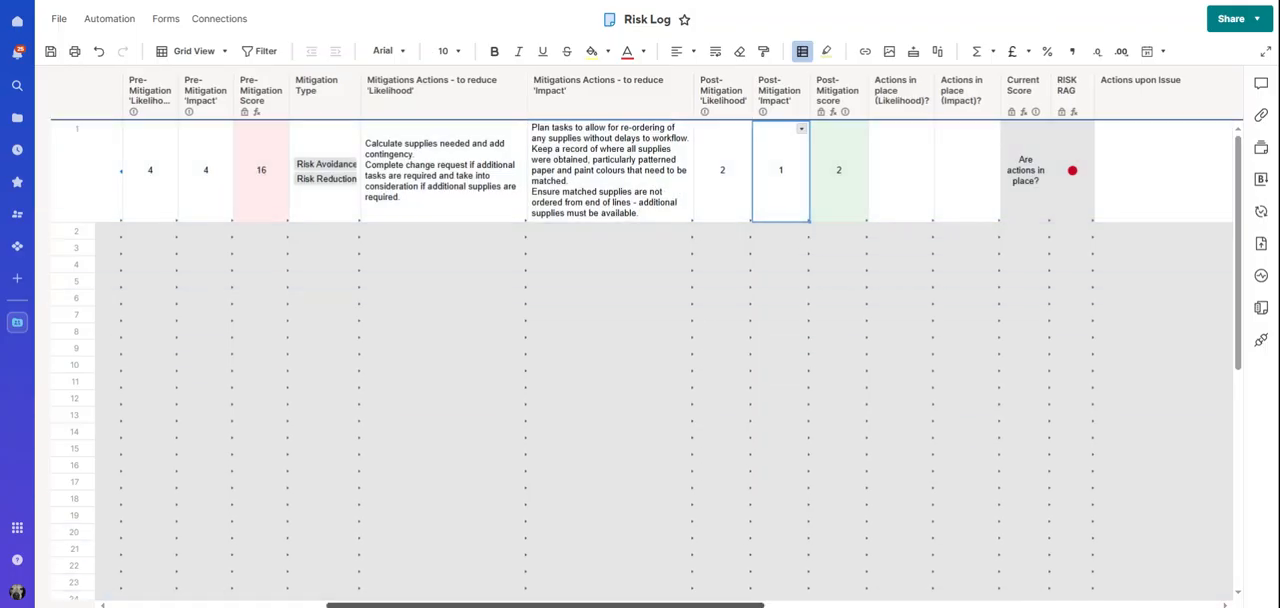
Mark the risk's actions in place as Yes for likelihood and No for impact
scroll(709, 357, "right", 1)
scroll(668, 357, "right", 6)
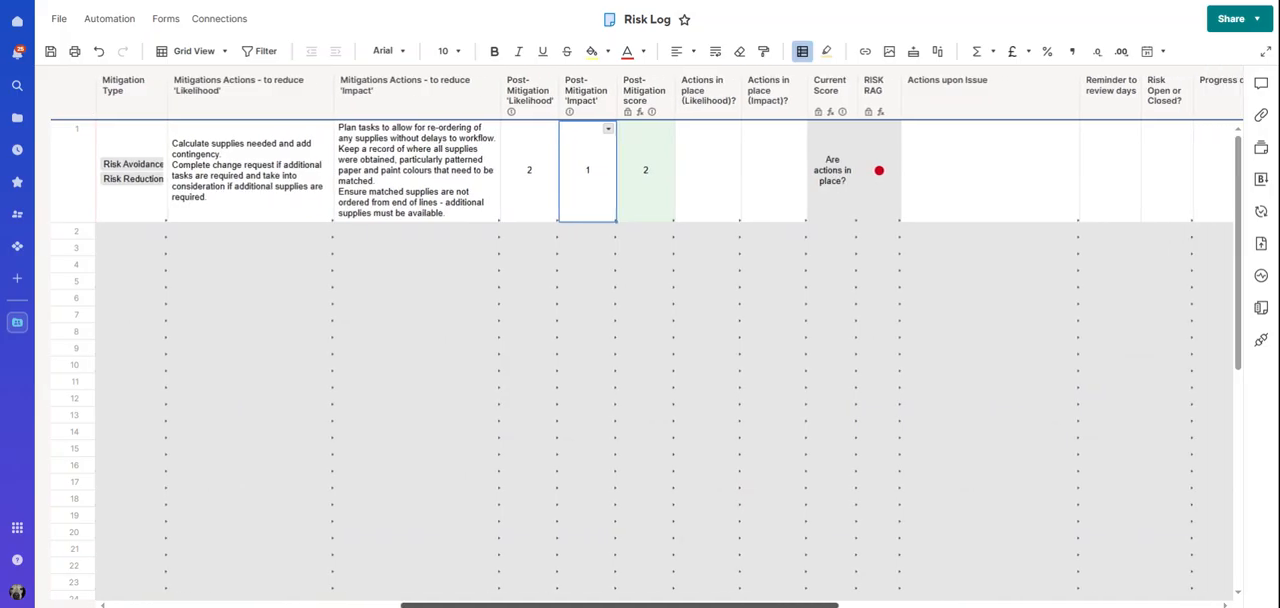
scroll(668, 357, "right", 3)
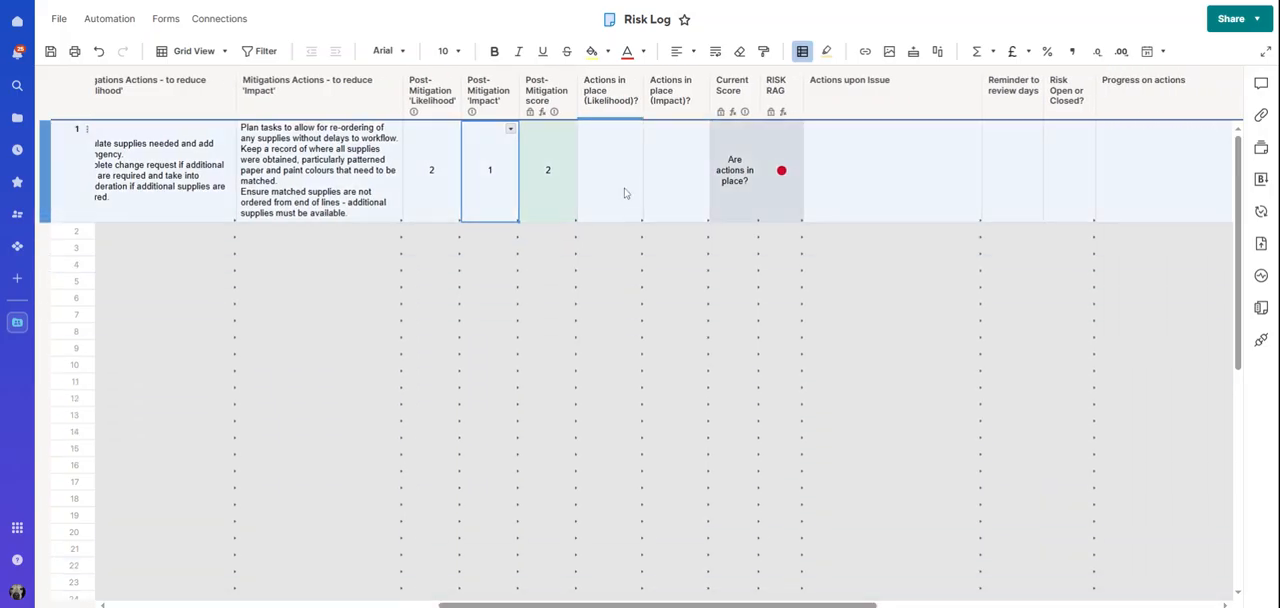
left_click(621, 178)
left_click(635, 130)
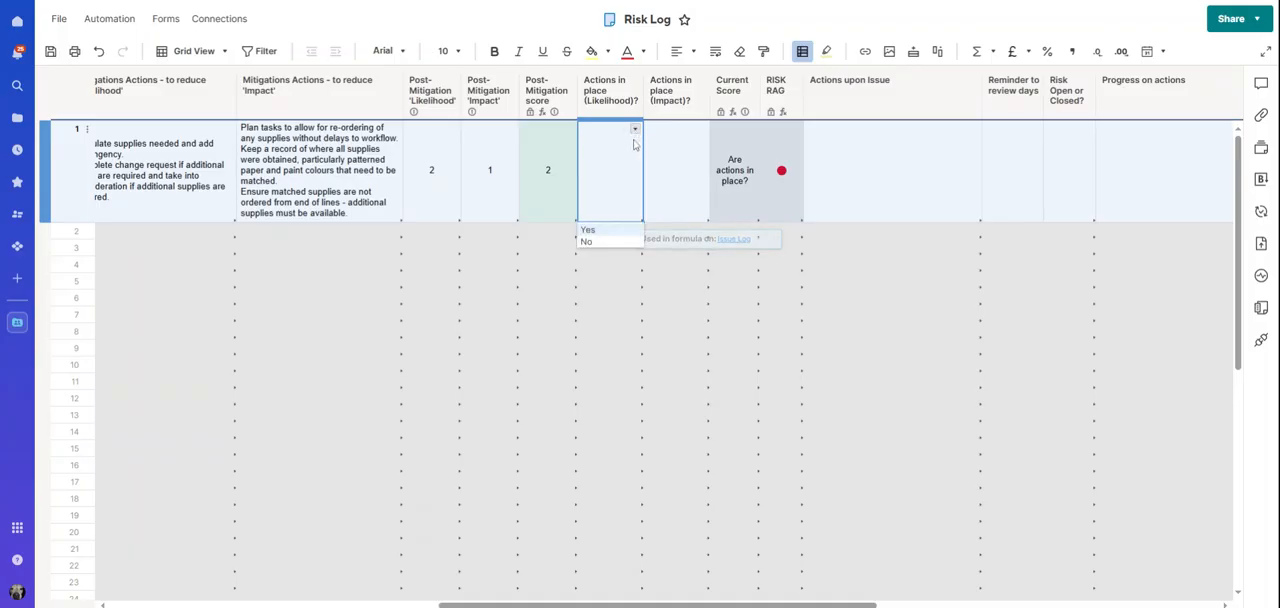
left_click(589, 230)
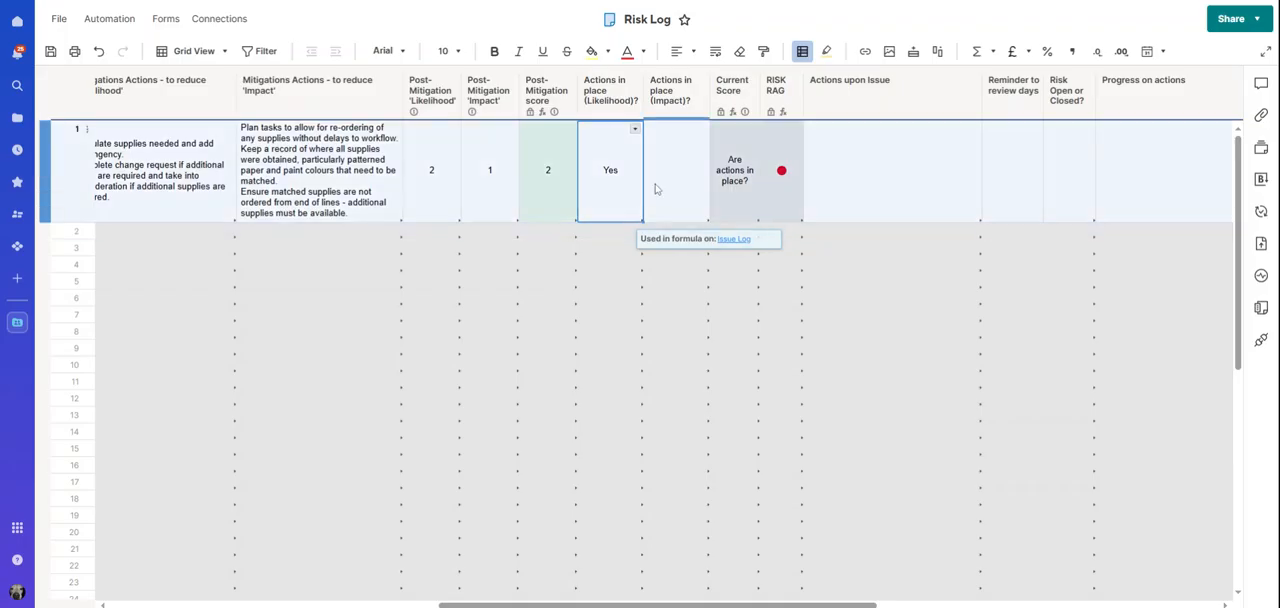
left_click(658, 180)
left_click(700, 131)
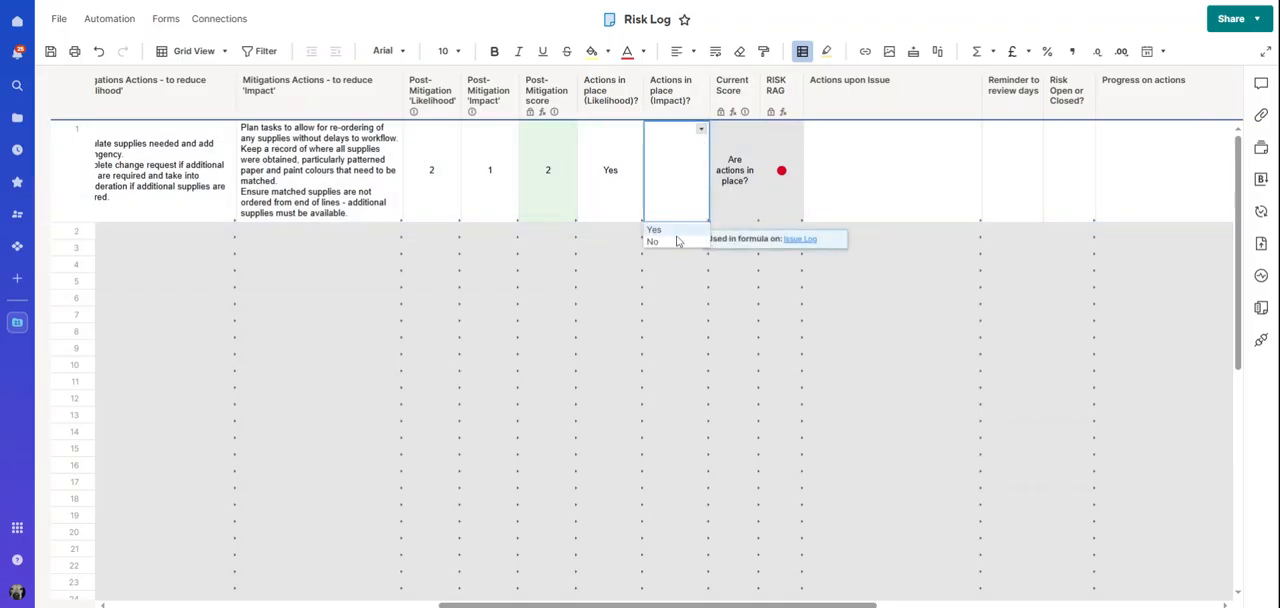
left_click(674, 242)
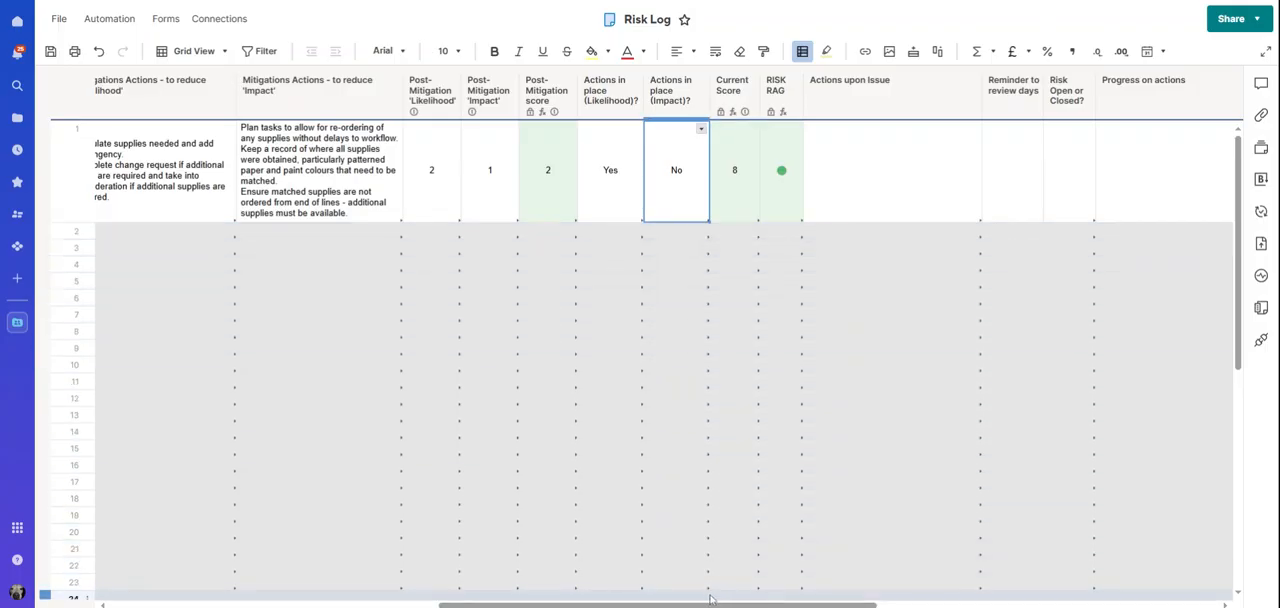
left_click_drag(689, 605, 727, 605)
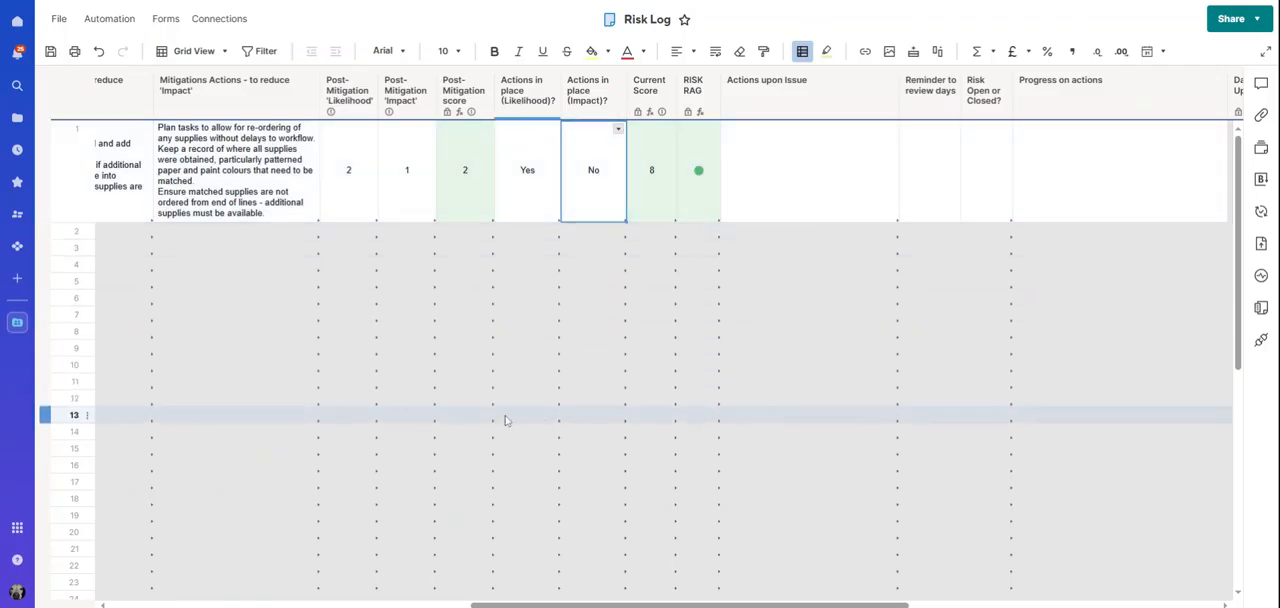
Paste the copied text starting "Mitigating actions for likelihood have been completed." into row 1's Actions upon Issue
left_click_drag(549, 605, 579, 605)
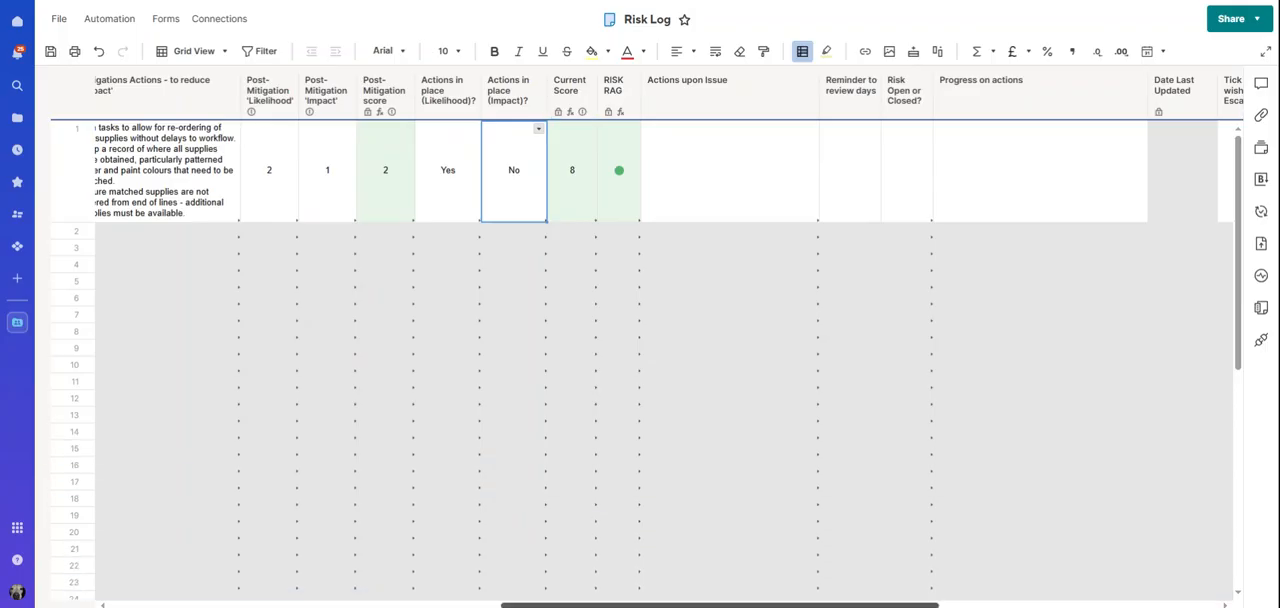
scroll(640, 340, "right", 3)
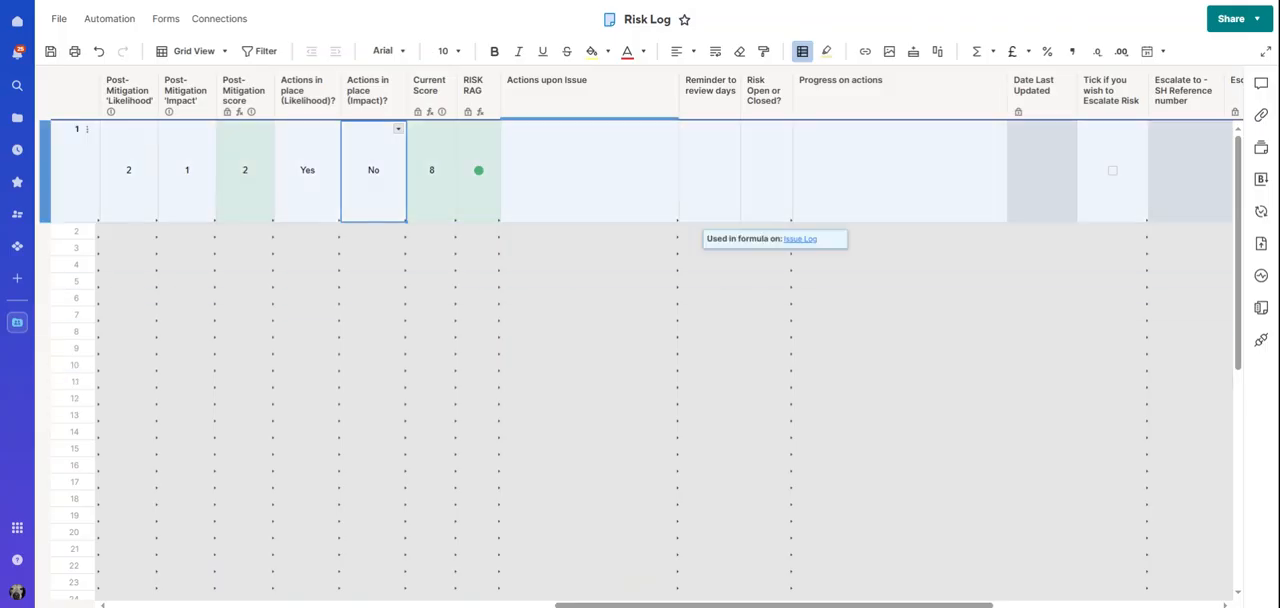
left_click(552, 138)
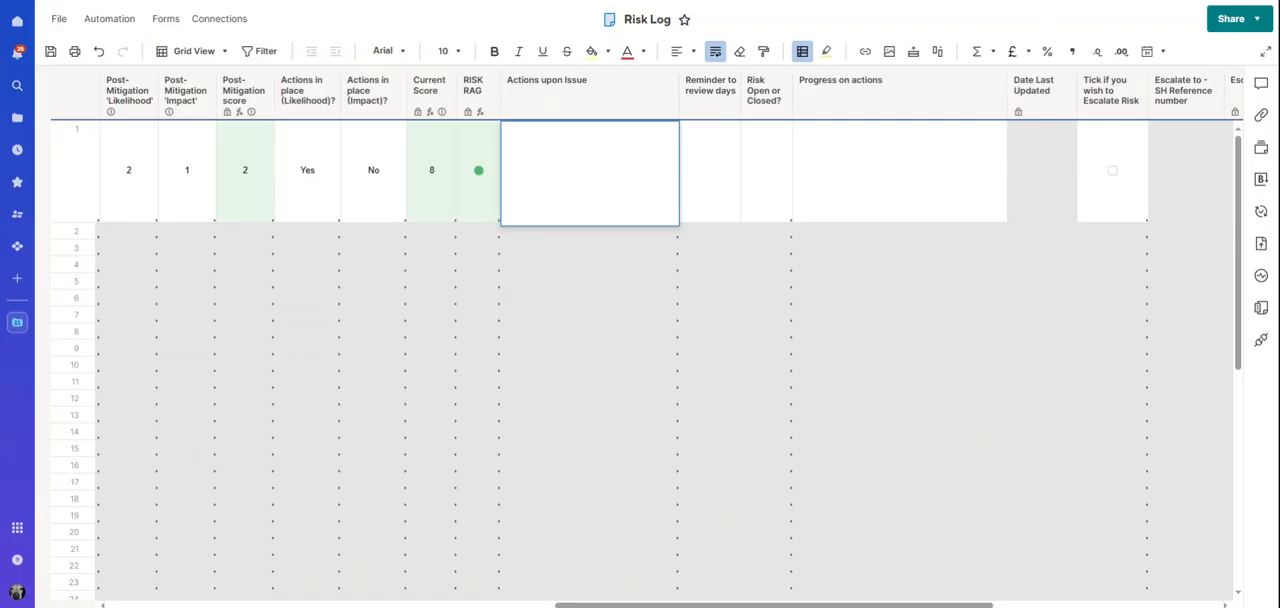
type("Mitigating actions for likelihood have been completed. Unable to complete mitigating actions for impact as I do not know where the wallpaper was bought.")
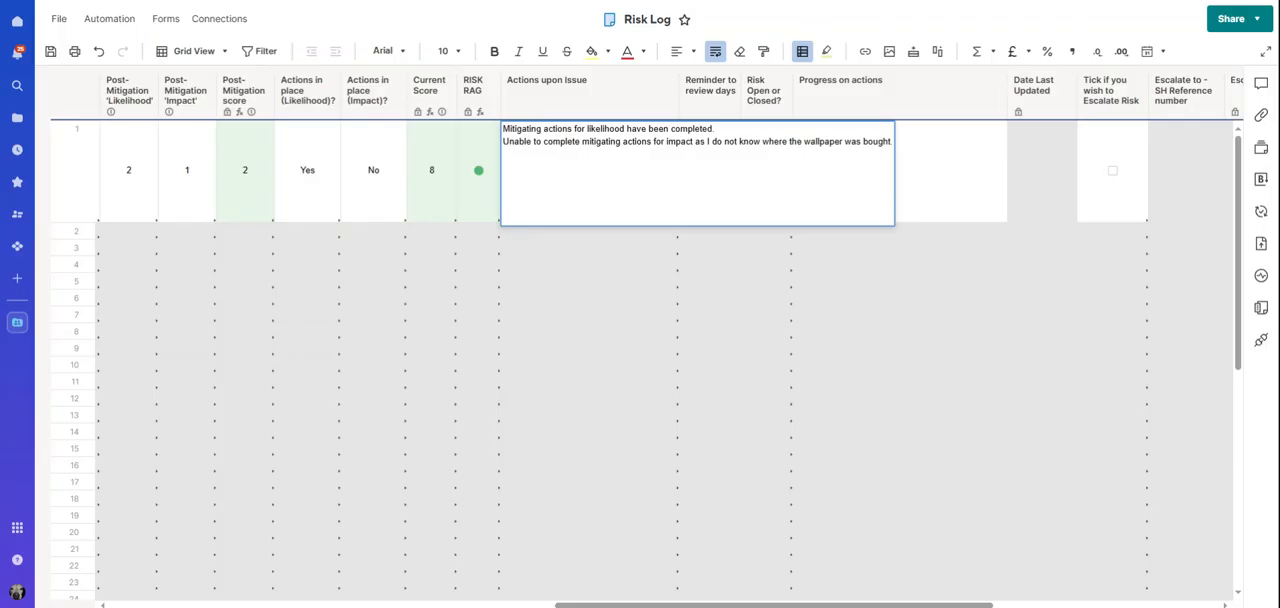
key("Return")
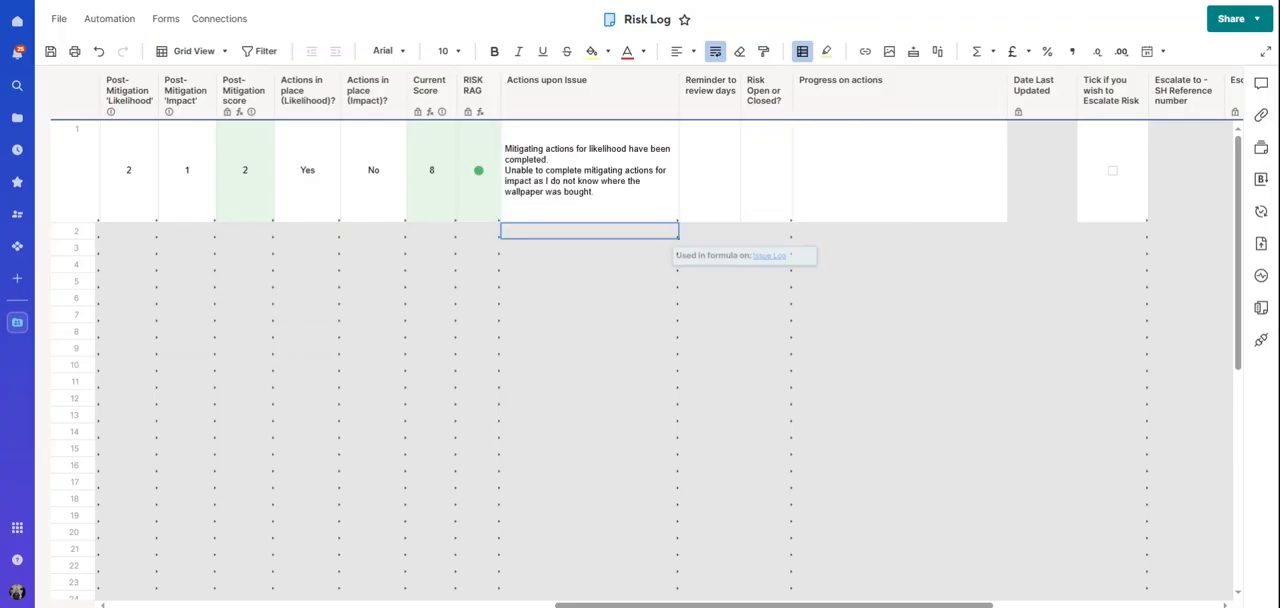
left_click(561, 153)
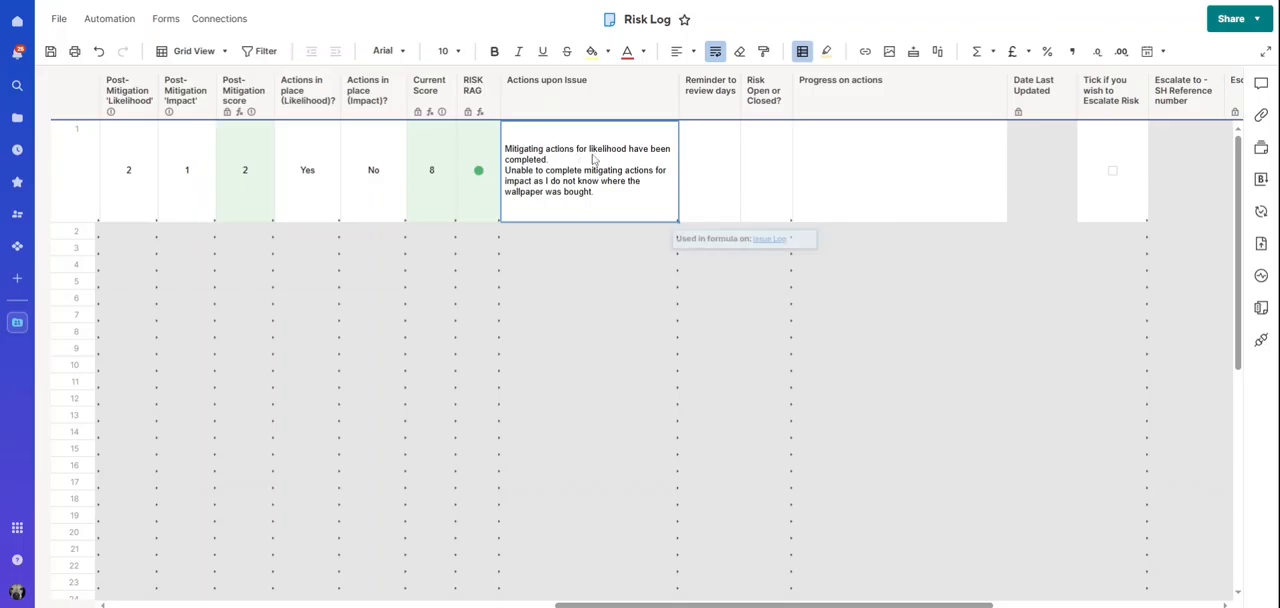
Set row 1's reminder to review days to 2 and mark the risk as Open
left_click(706, 151)
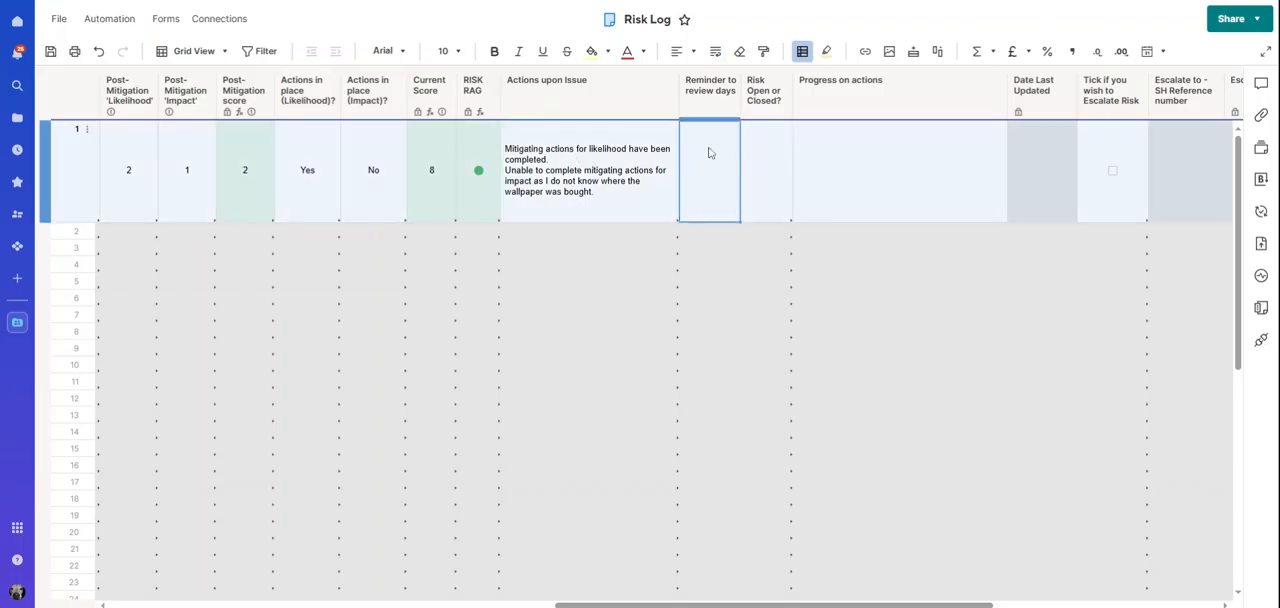
left_click(694, 314)
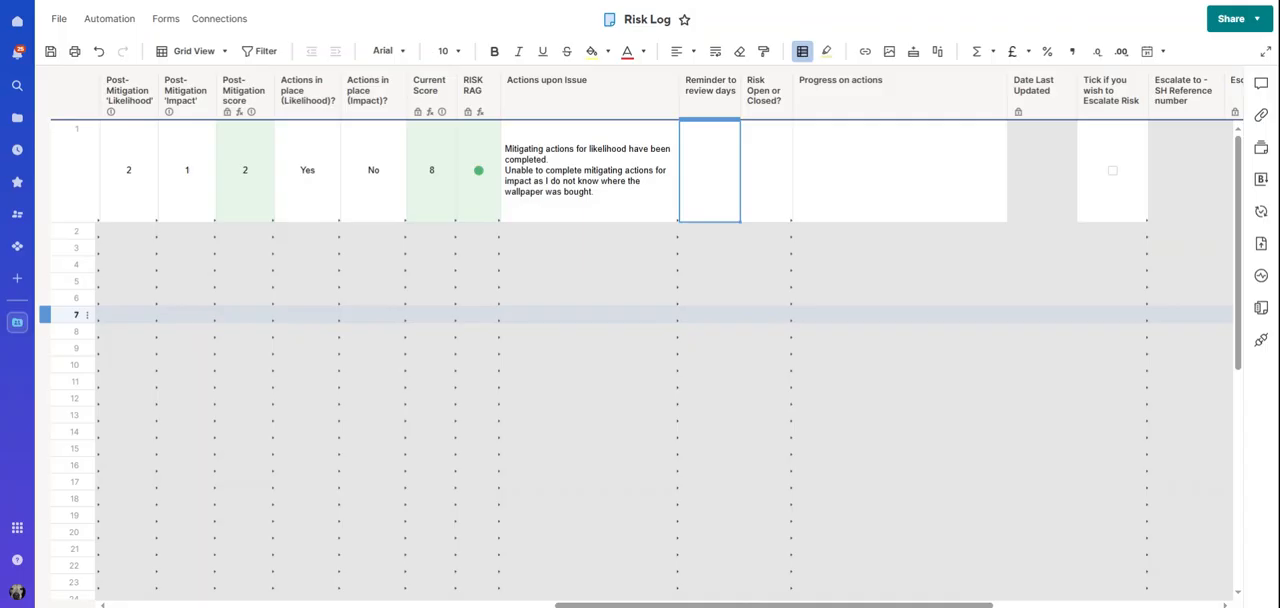
type("2")
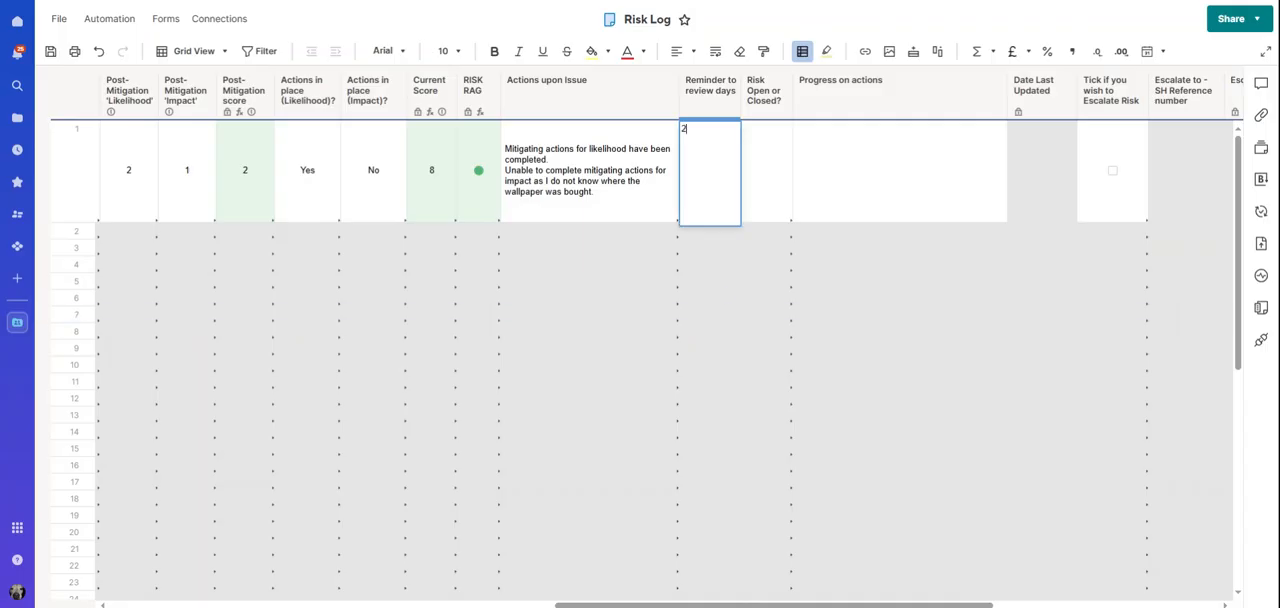
left_click(766, 189)
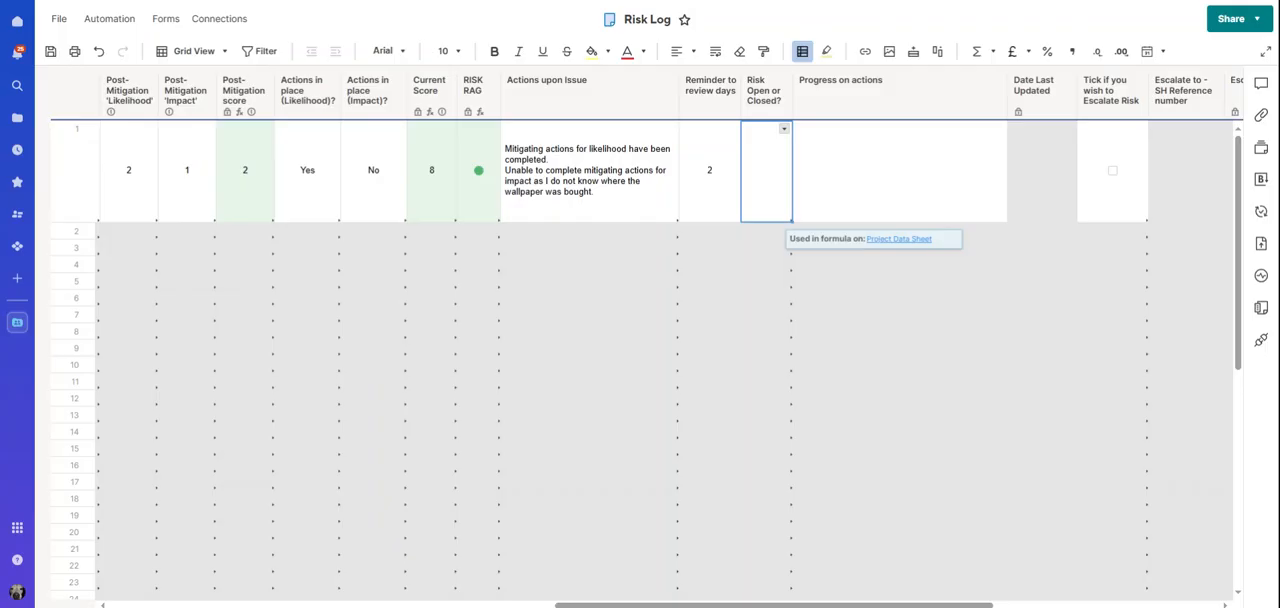
left_click(784, 130)
left_click(778, 230)
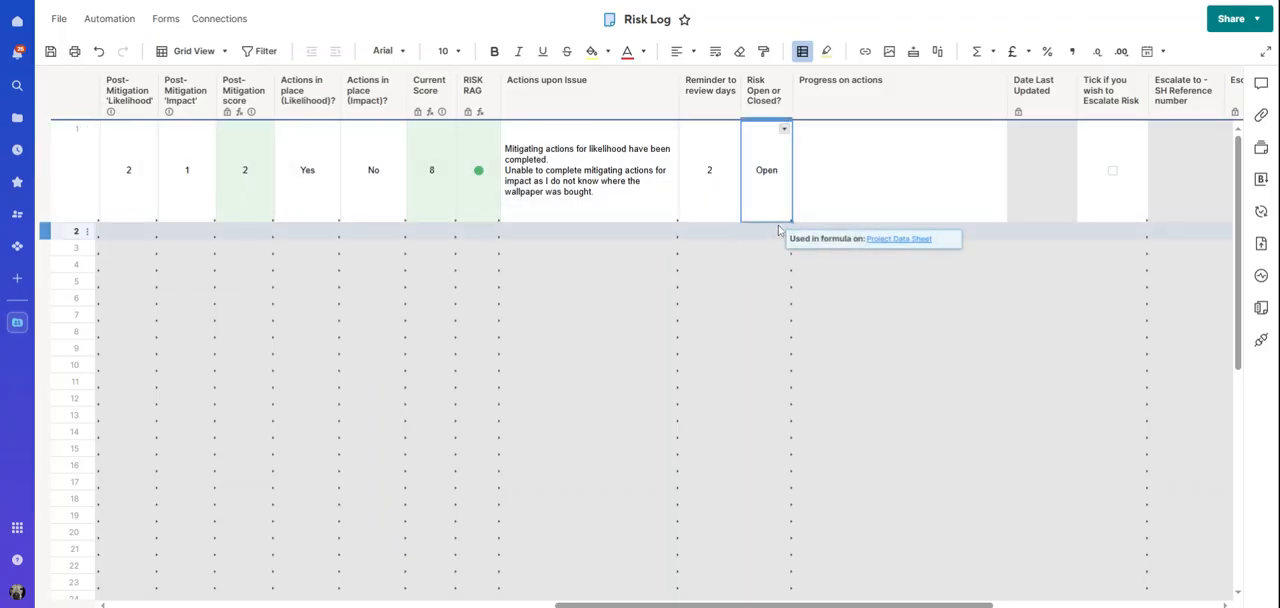
Paste the same copied note about completed likelihood actions and the unknown wallpaper source into row 1's Progress on actions
left_click(872, 202)
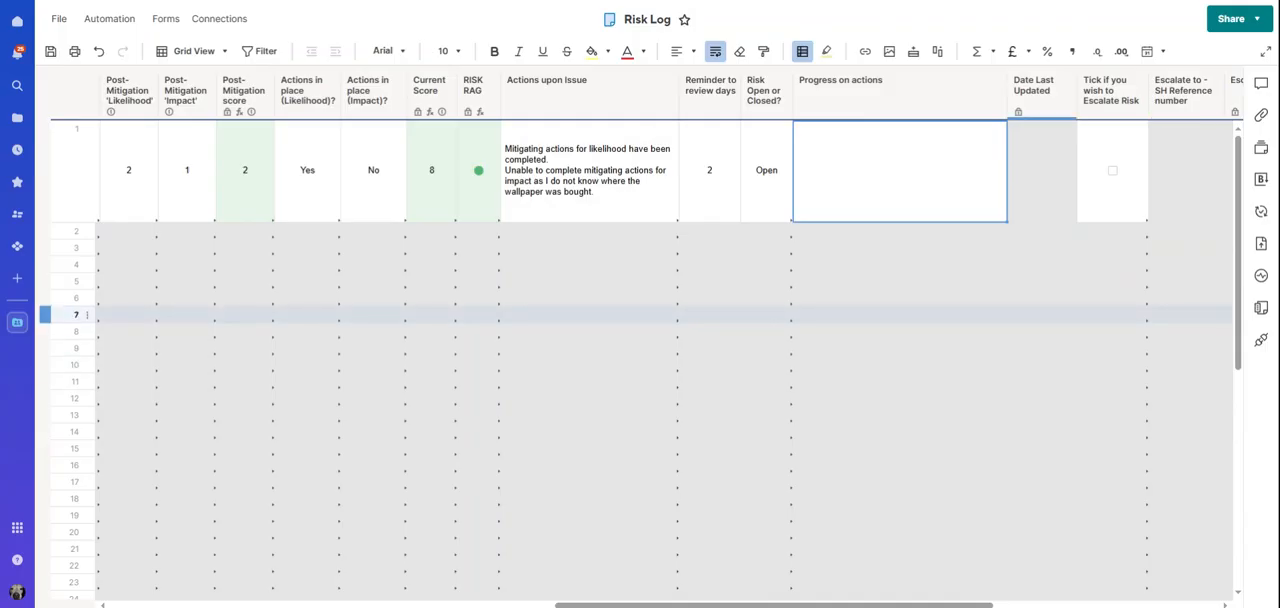
left_click(820, 146)
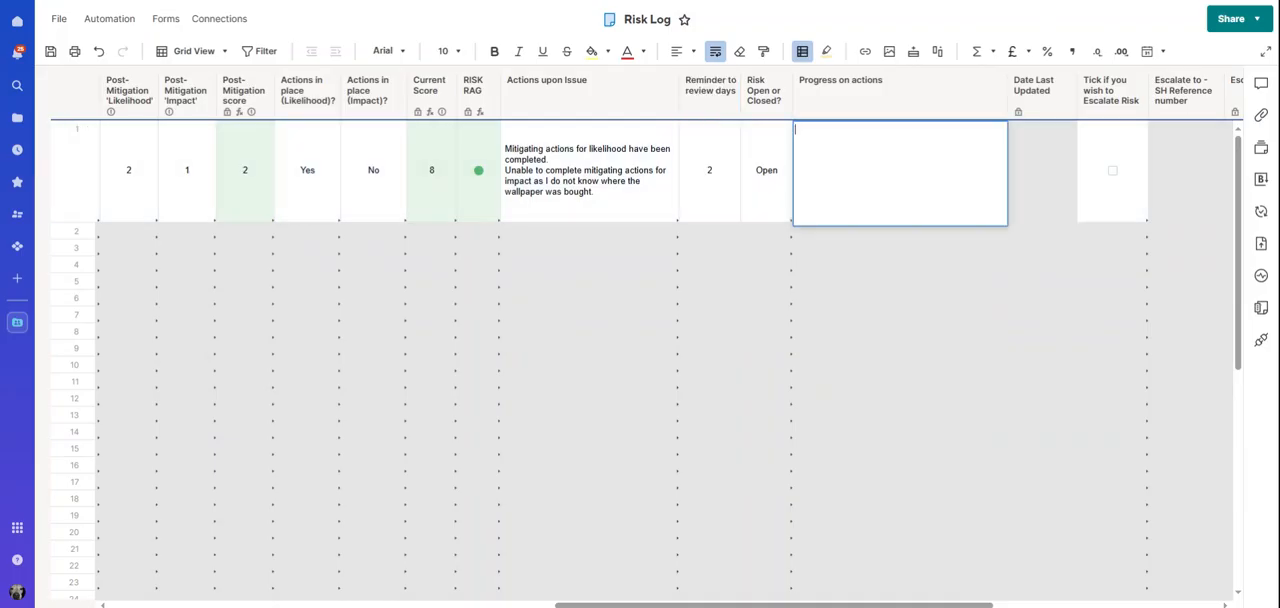
type("Mitigating actions for likelihood have been completed. Unable to complete mitigating actions for impact as I do not know where the wallpaper was bought.")
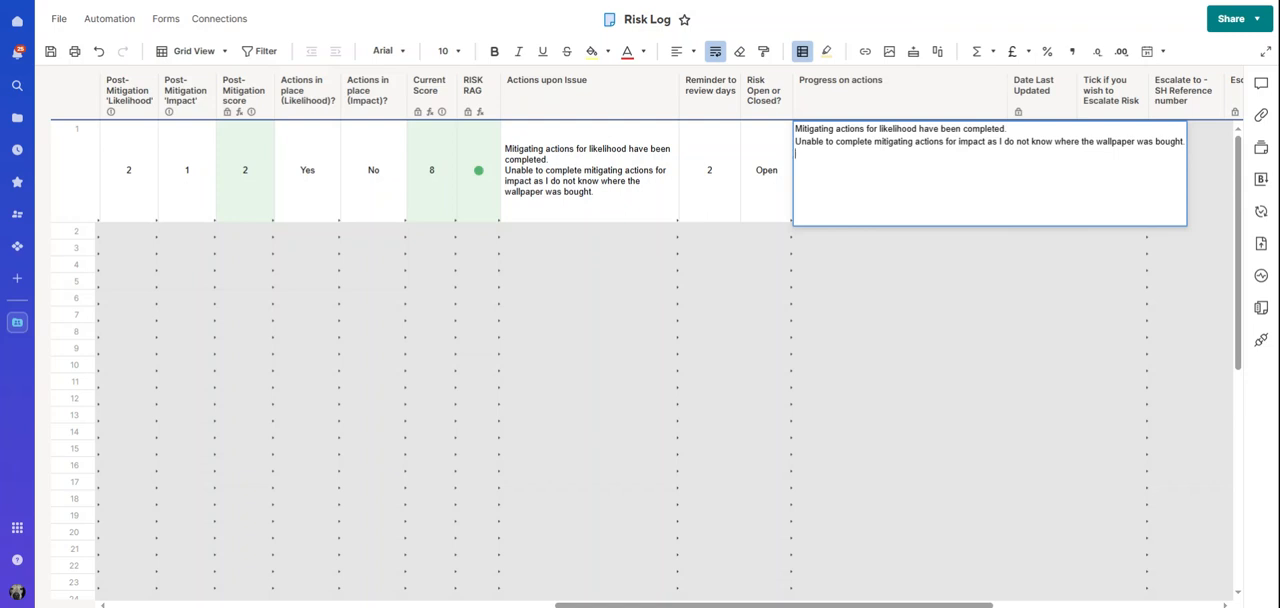
type("21/3/25-actions complete")
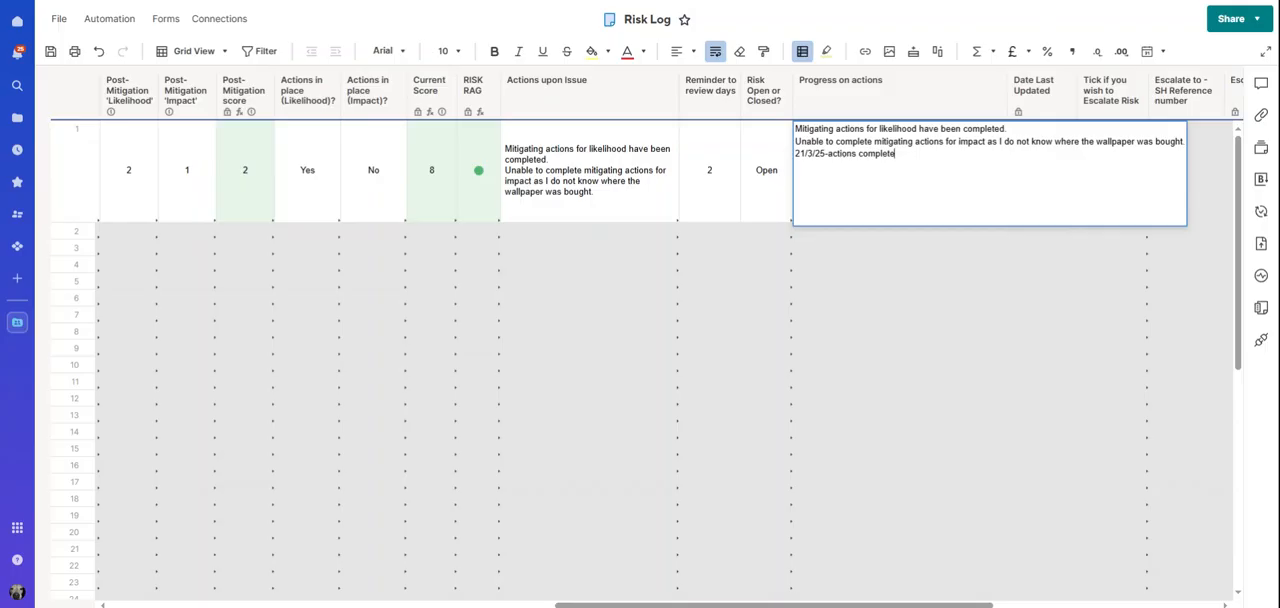
key("shift+Home")
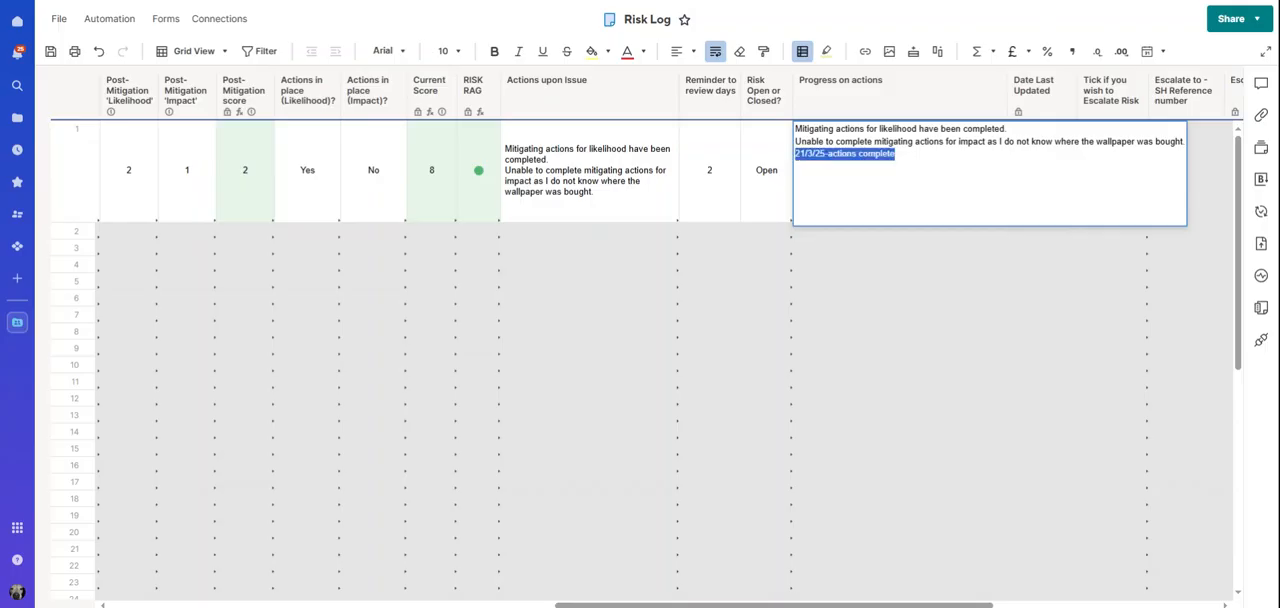
key("BackSpace")
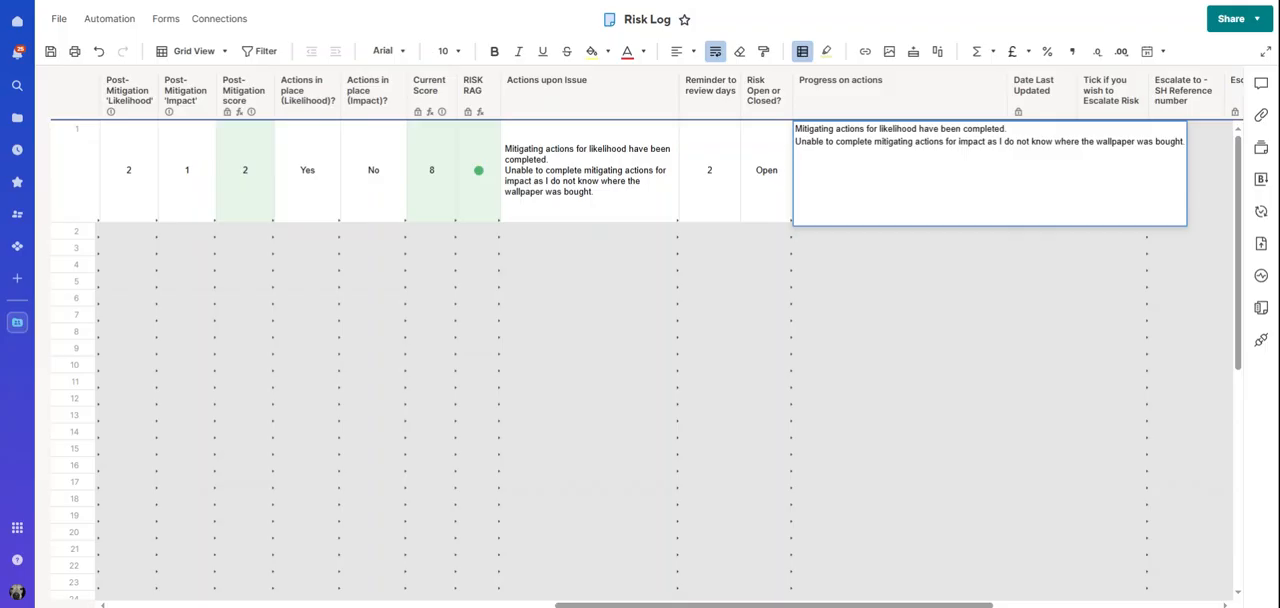
Save the Risk Log with the progress entry and refresh the sheet to update row 1's Date Last Updated
key("Return")
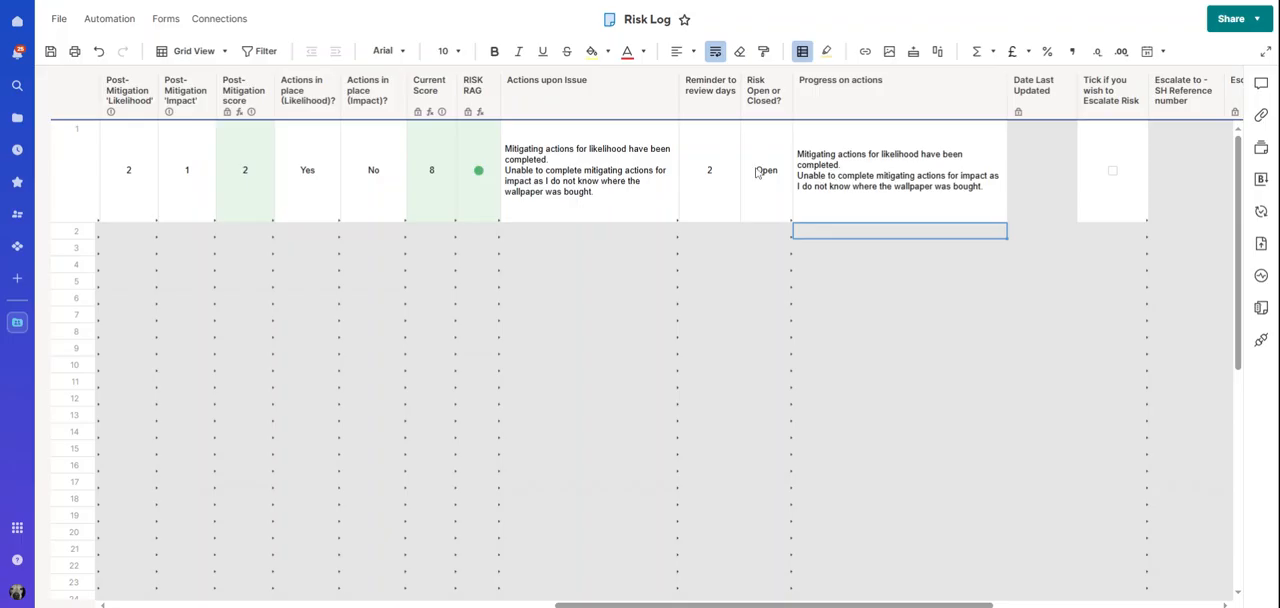
left_click(47, 52)
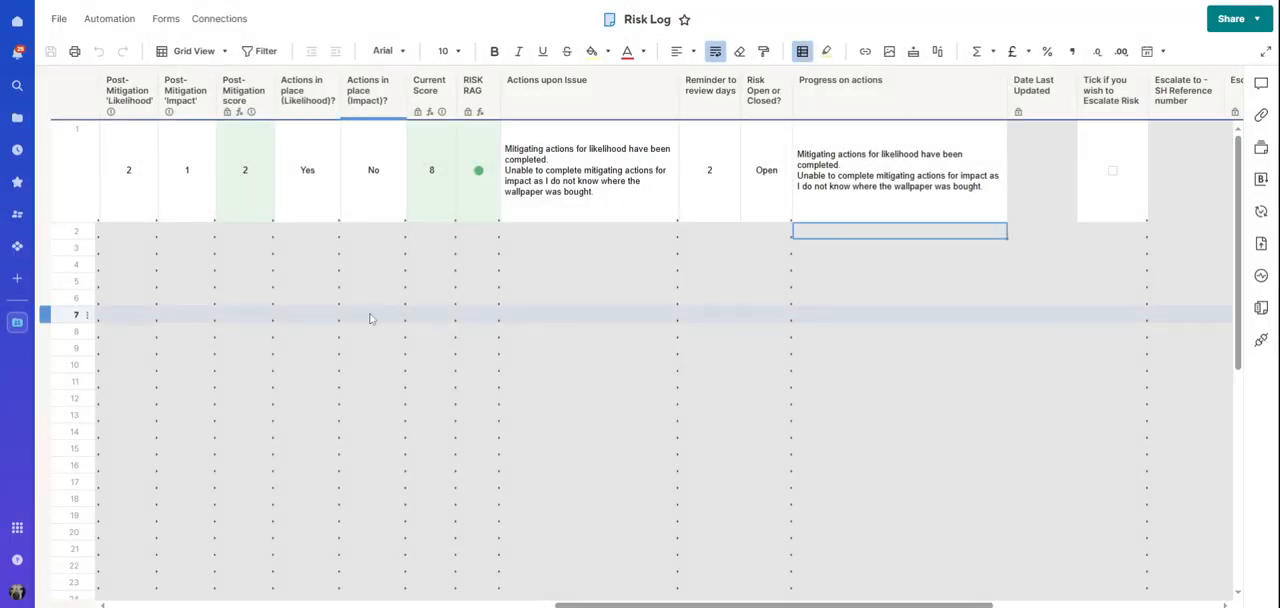
left_click(818, 184)
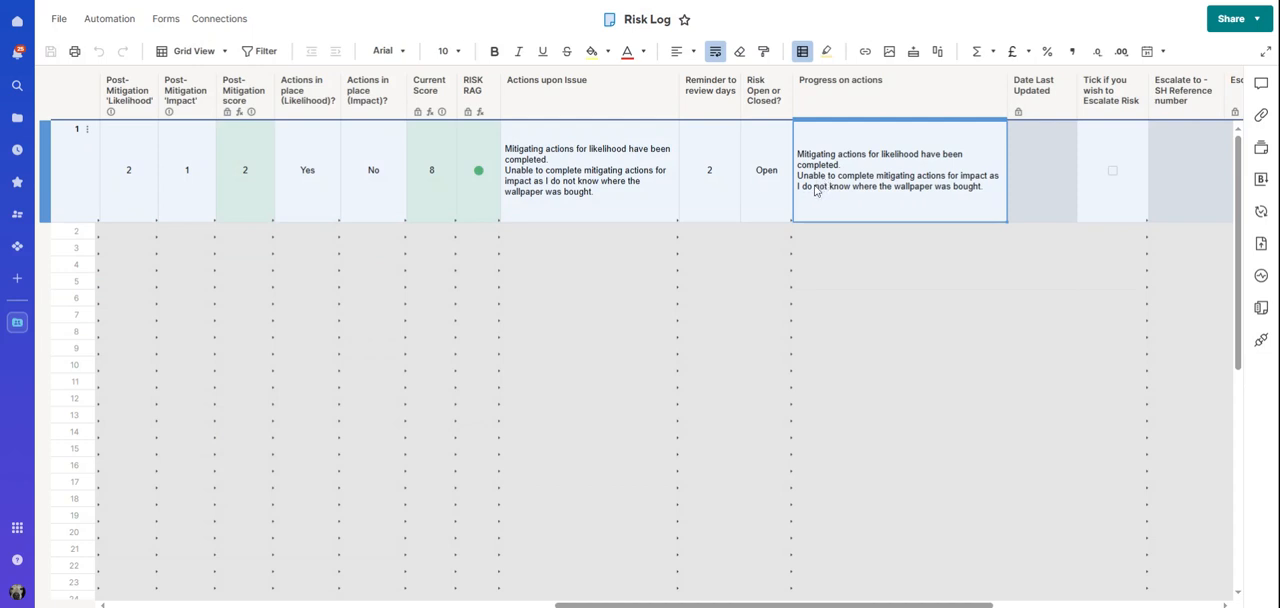
left_click(1036, 189)
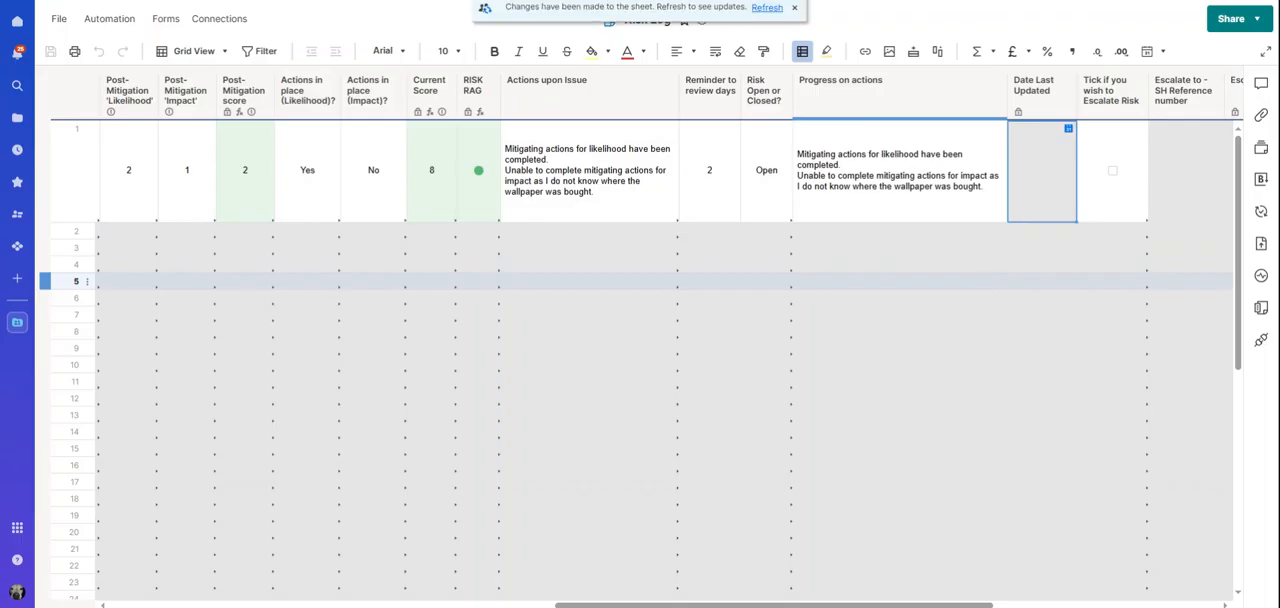
left_click(767, 14)
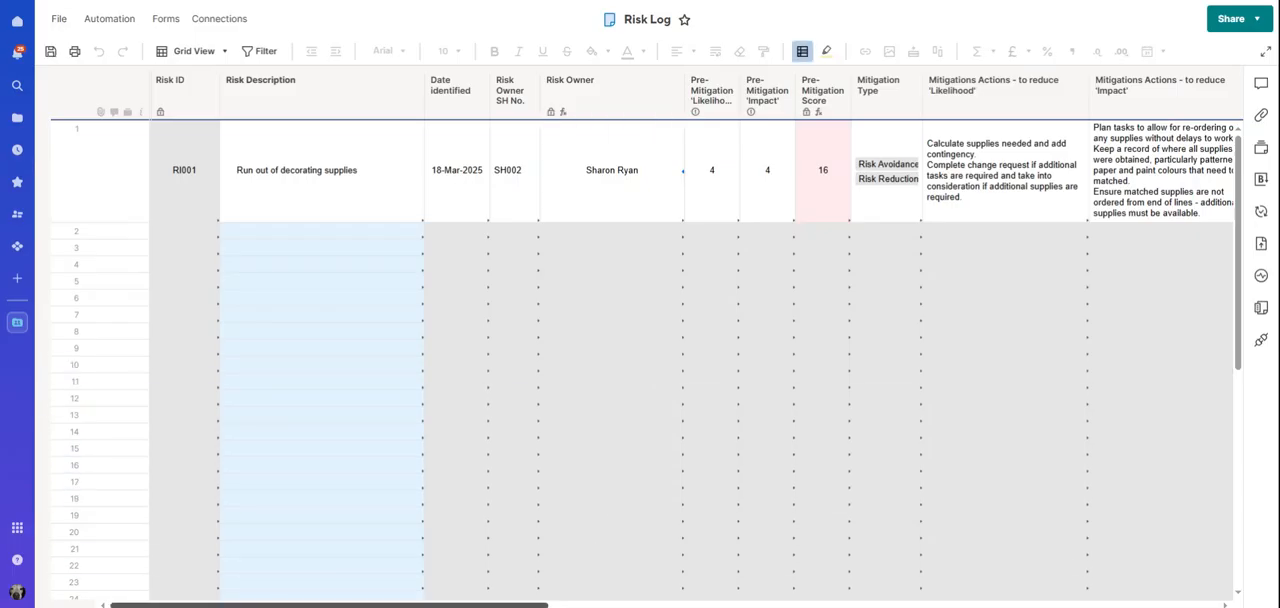
scroll(640, 350, "right", 15)
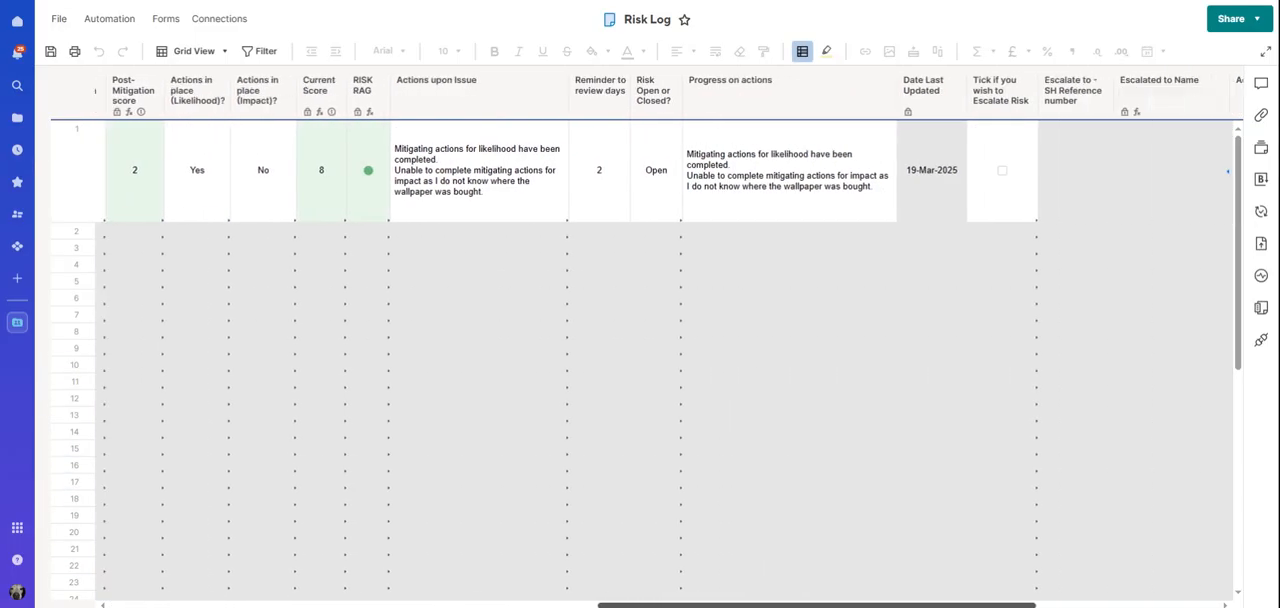
left_click(936, 194)
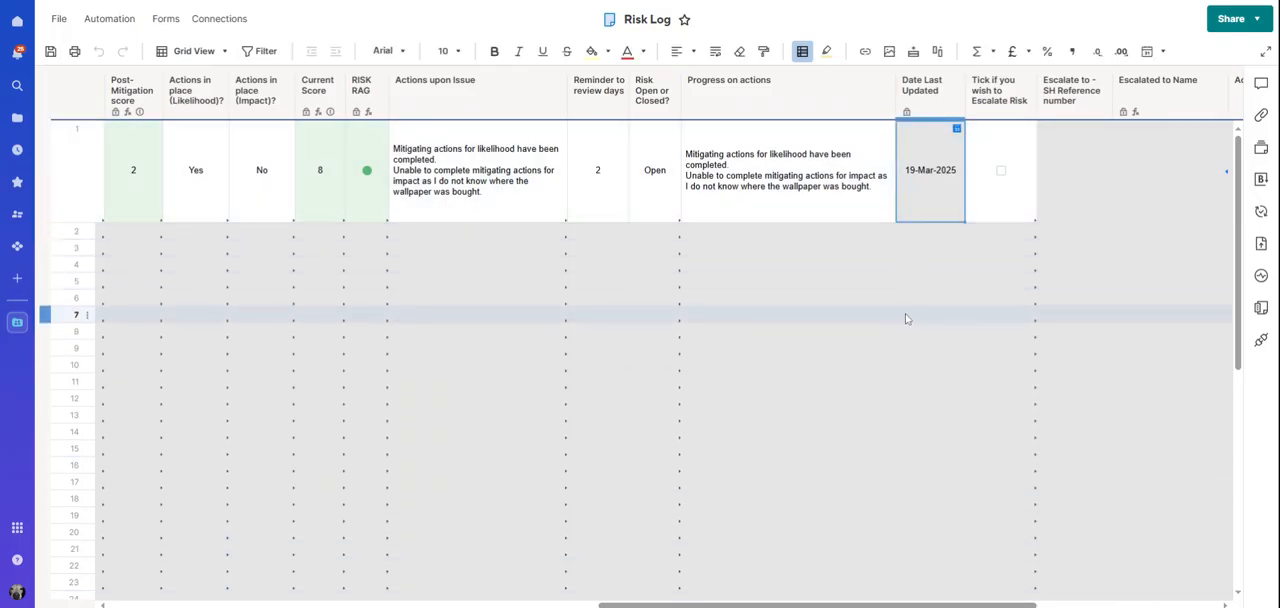
Flag row 1's risk for escalation and choose SH003 as the stakeholder reference to escalate to
left_click_drag(725, 605, 875, 603)
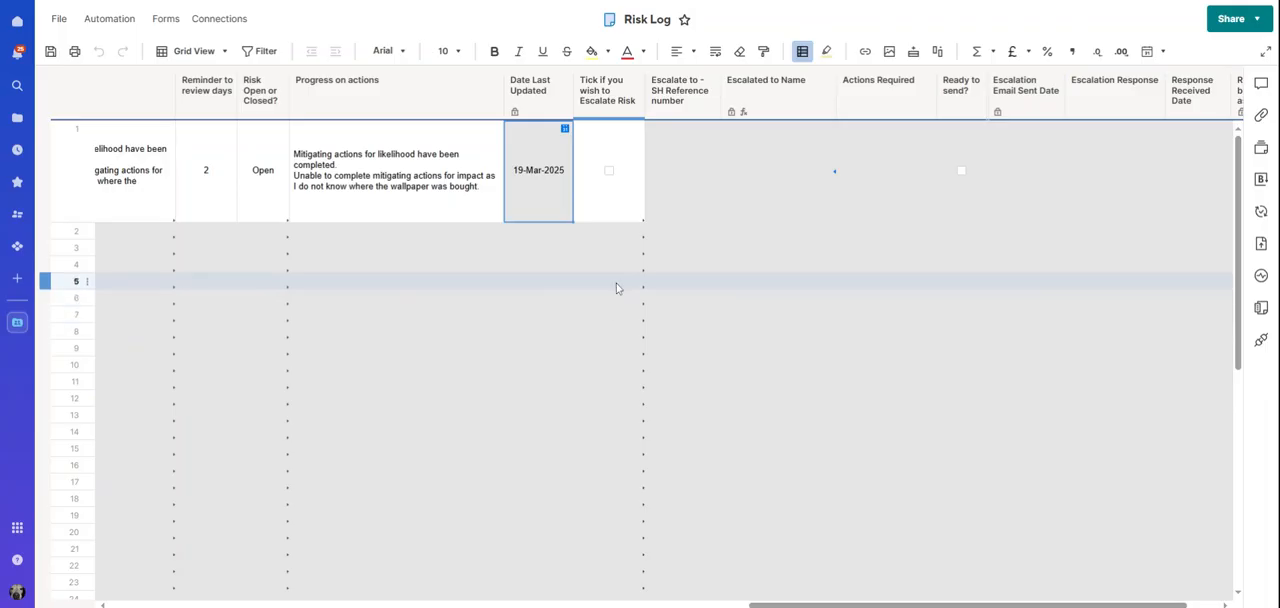
left_click(609, 171)
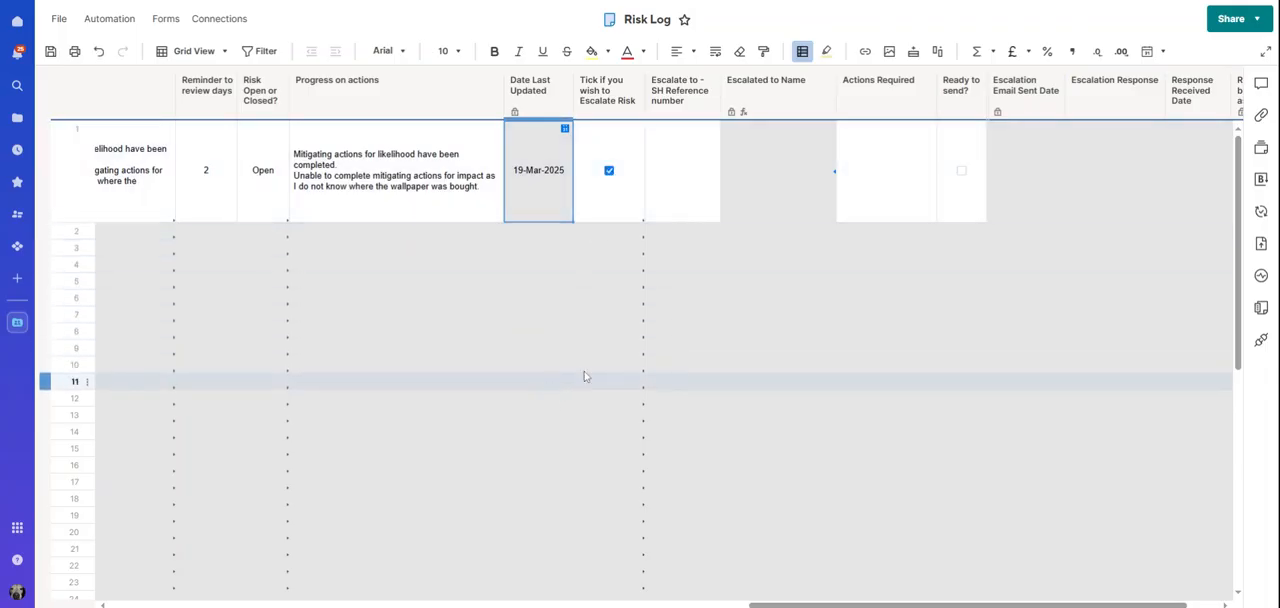
left_click(688, 167)
left_click(711, 130)
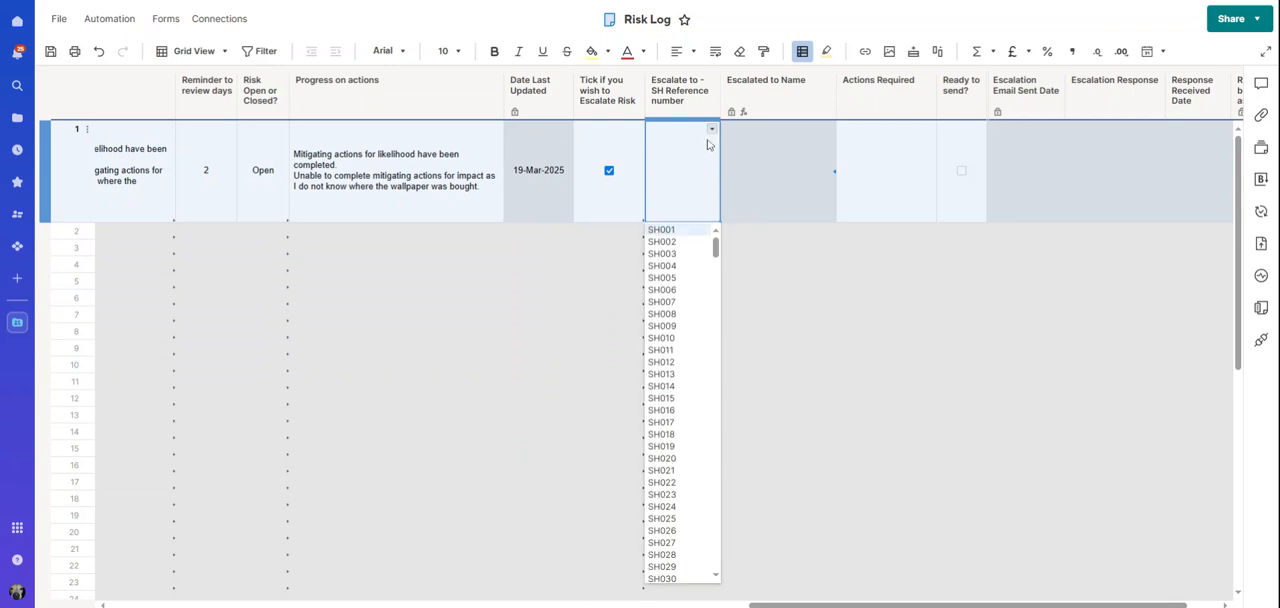
left_click(671, 254)
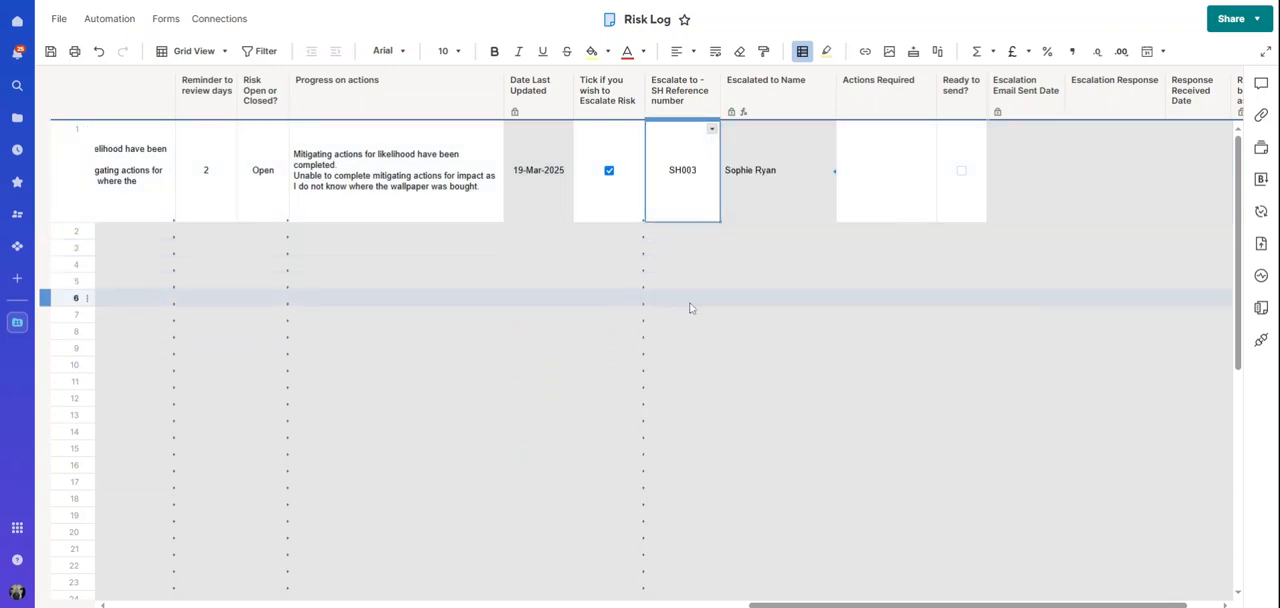
Paste "Please can you send me the original order for the patterned/feature wall wallpaper?" into row 1's Actions Required
left_click(908, 200)
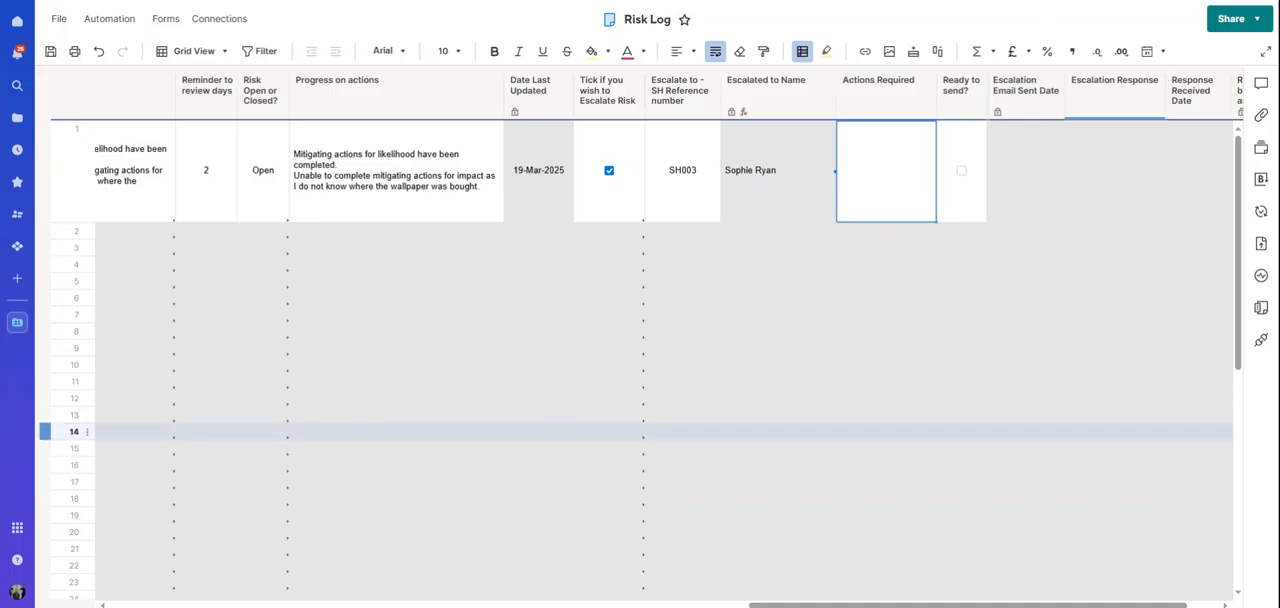
left_click(855, 169)
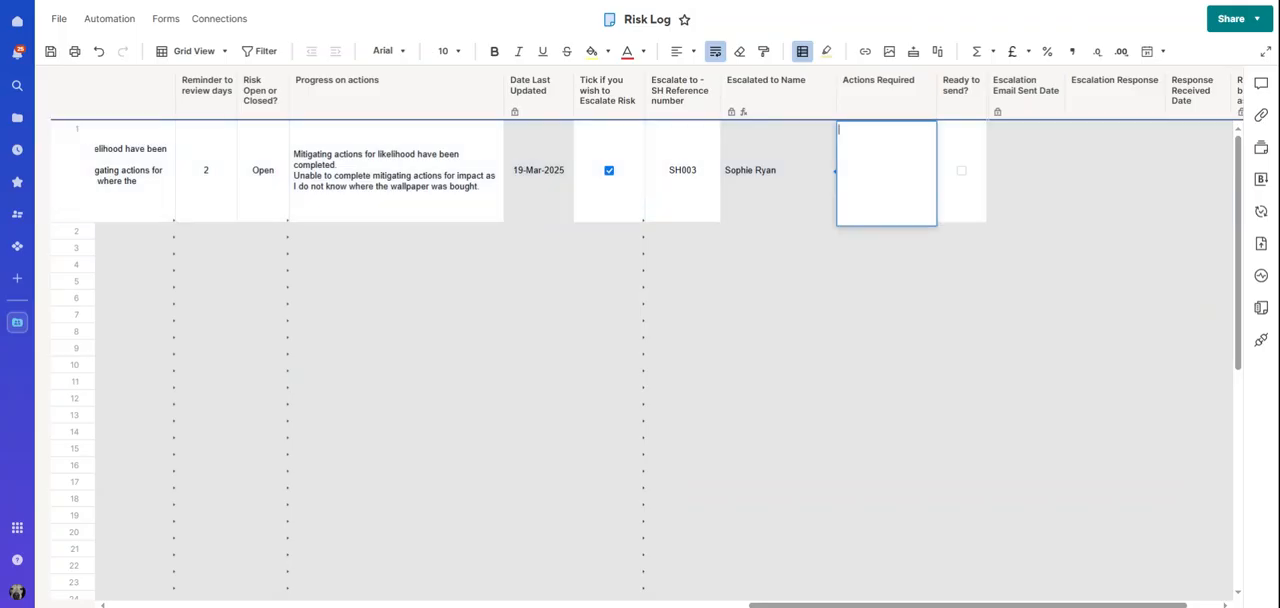
type("Please can you send me the original order for the patterned/feature wall wallpaper?")
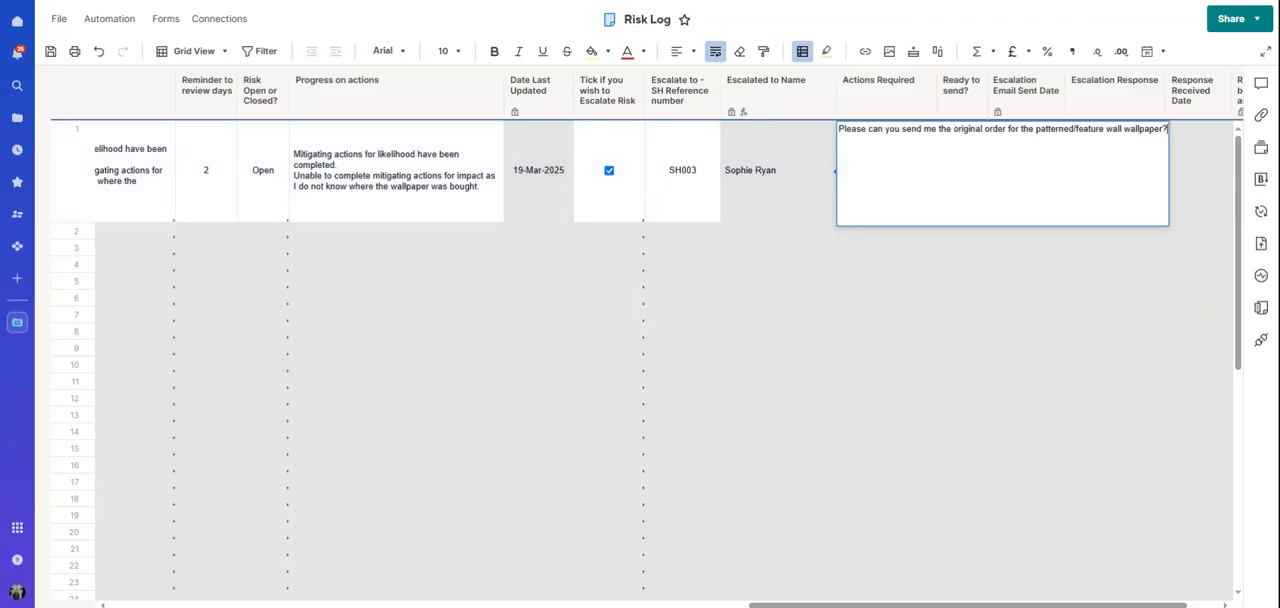
key("Return")
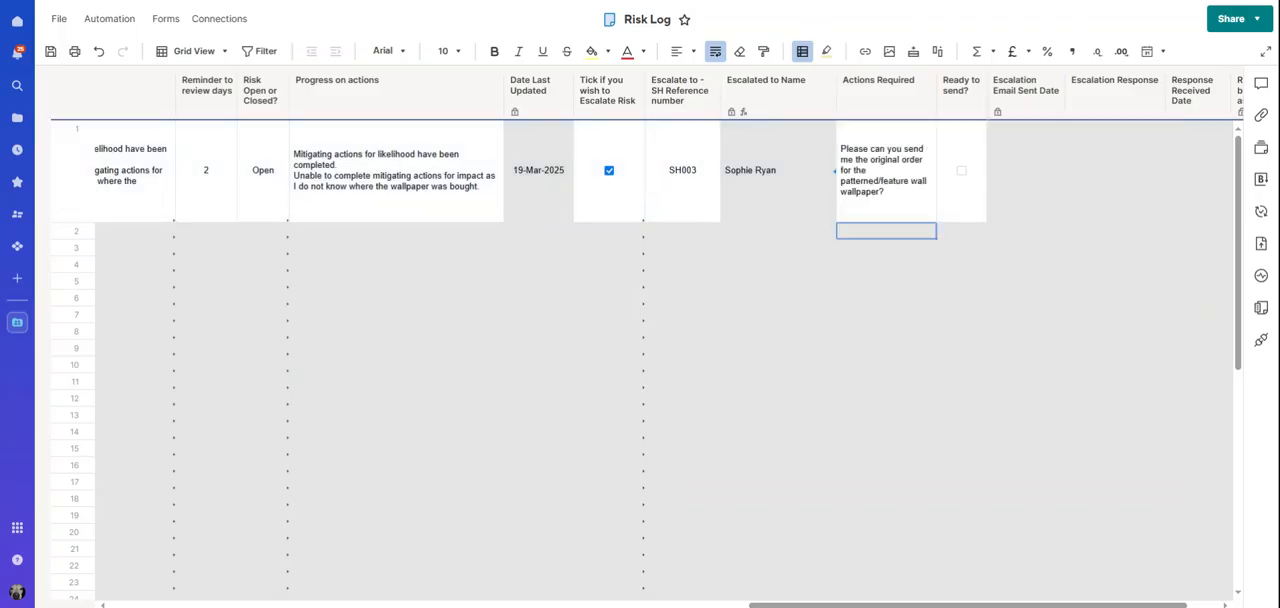
Mark row 1's escalation as ready to send and save the Risk Log
left_click(878, 199)
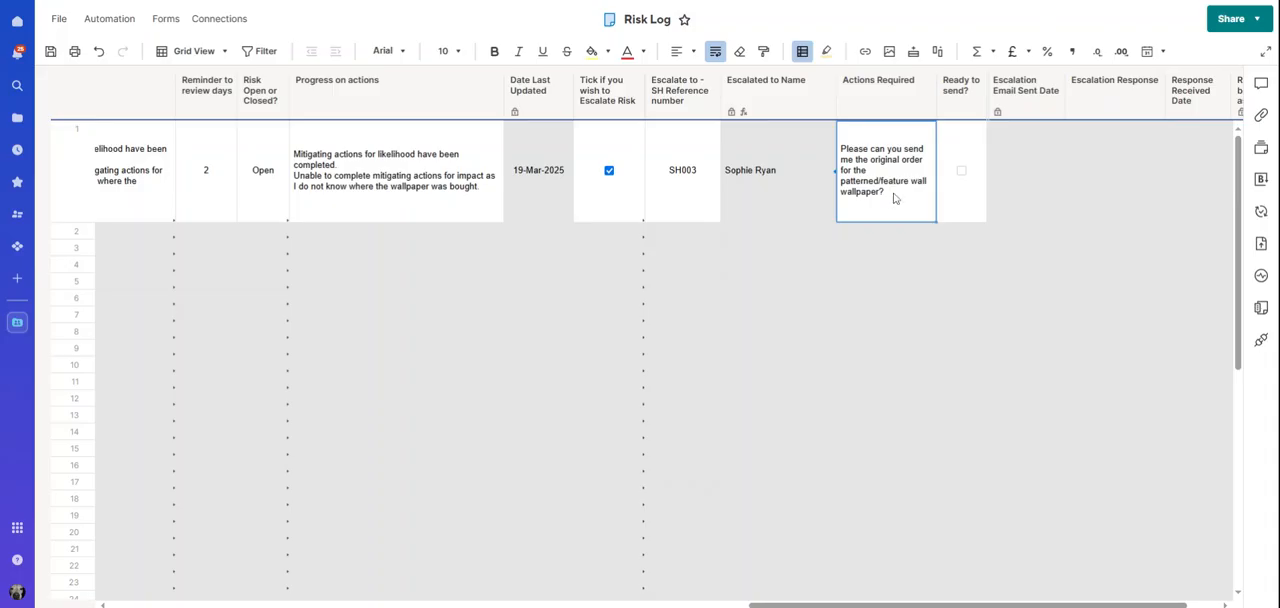
left_click(961, 171)
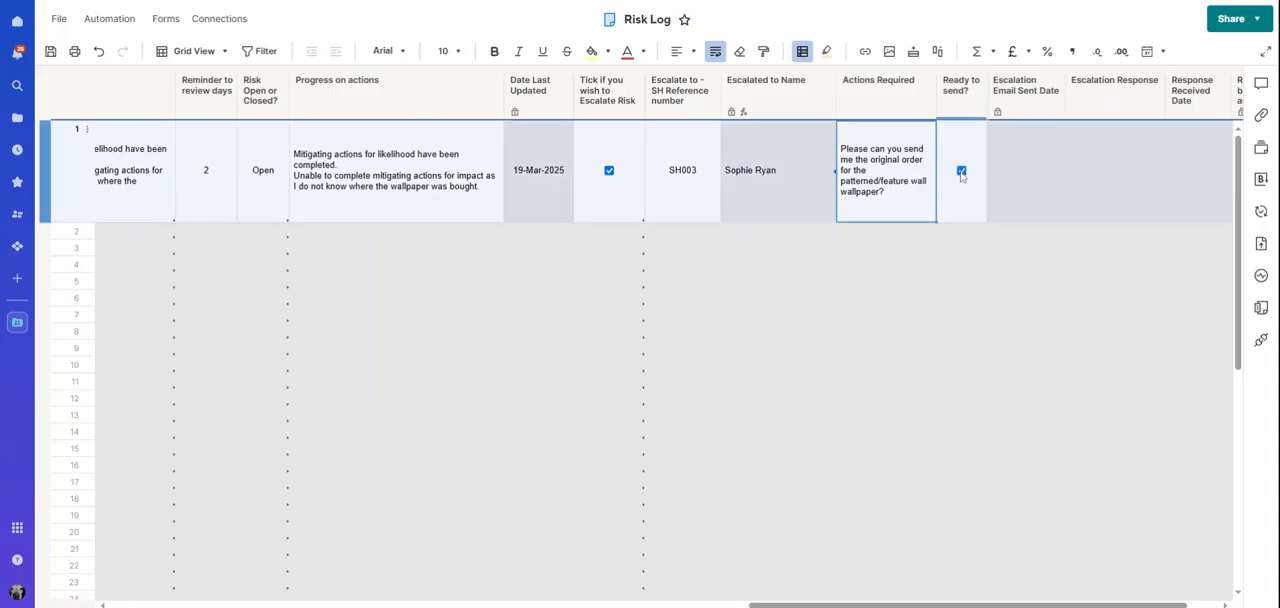
left_click(50, 51)
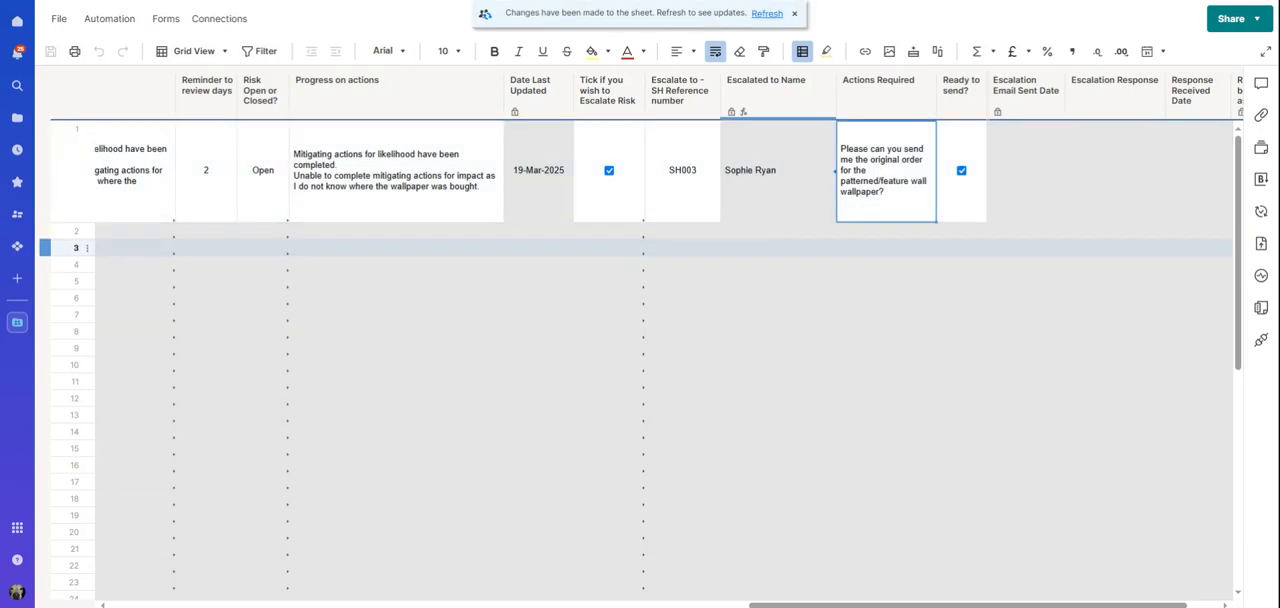
Refresh the Risk Log and check row 1's Actions Required, Ready to send? and Escalation Email Sent Date entries
left_click(767, 14)
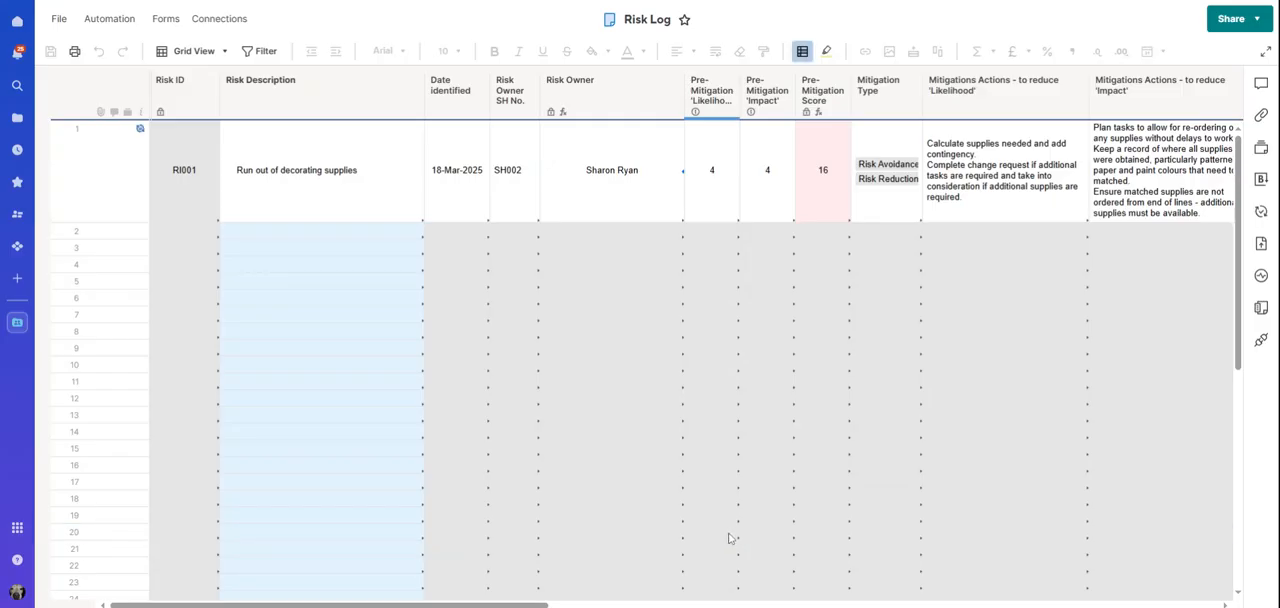
left_click_drag(329, 605, 986, 605)
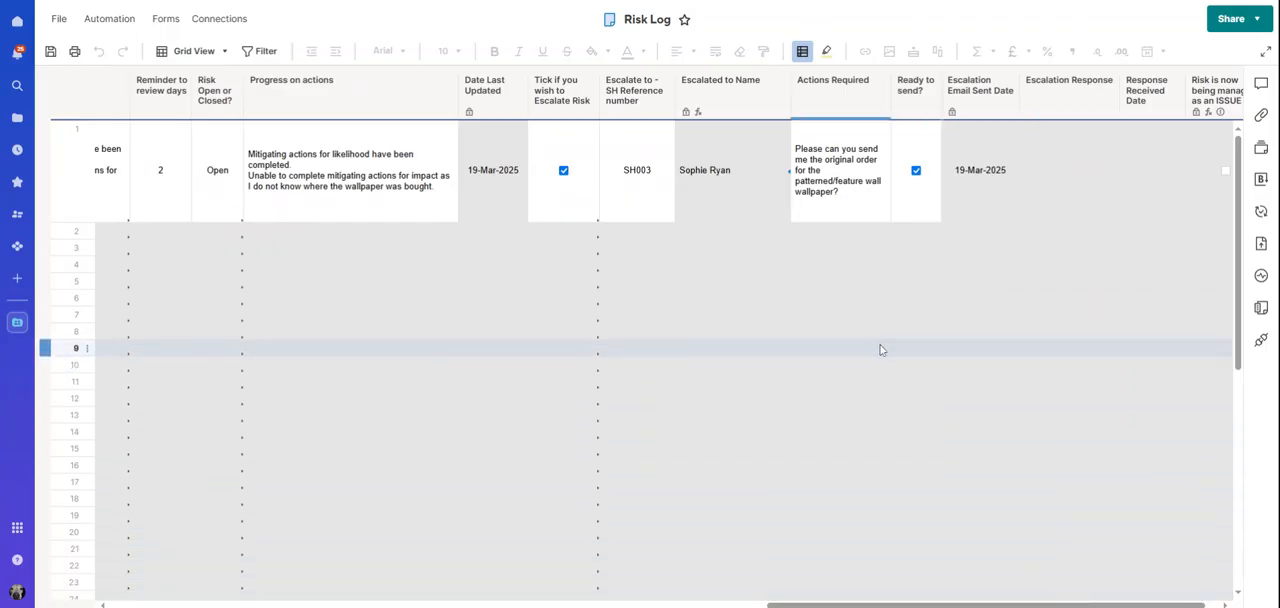
left_click(816, 202)
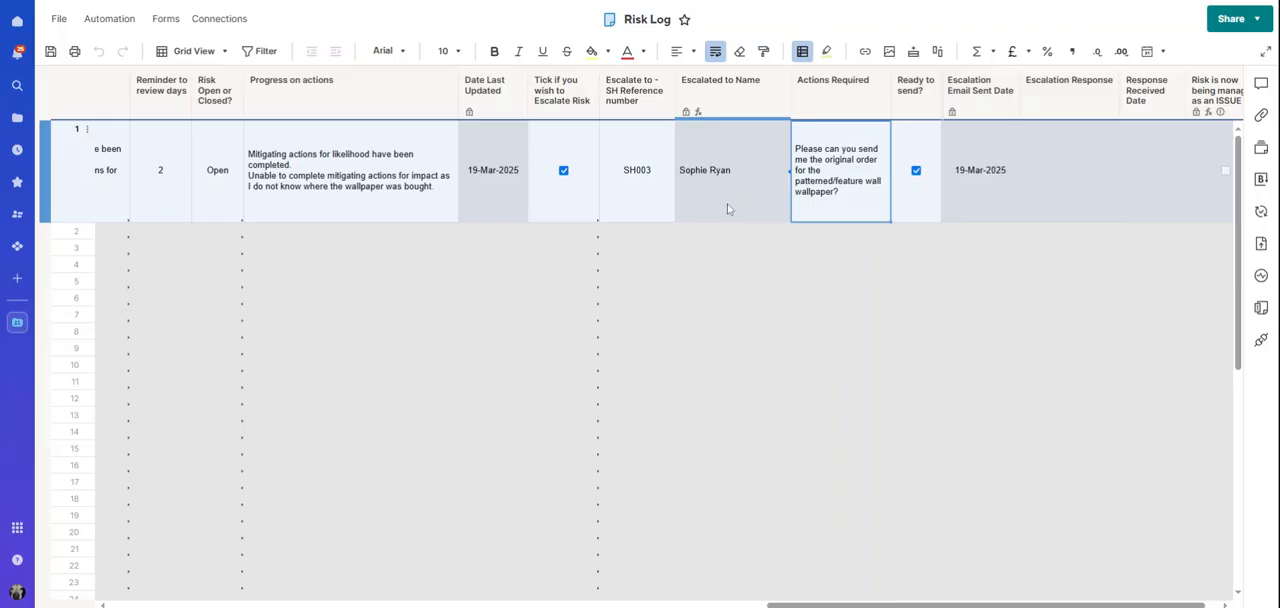
left_click(907, 200)
left_click(955, 201)
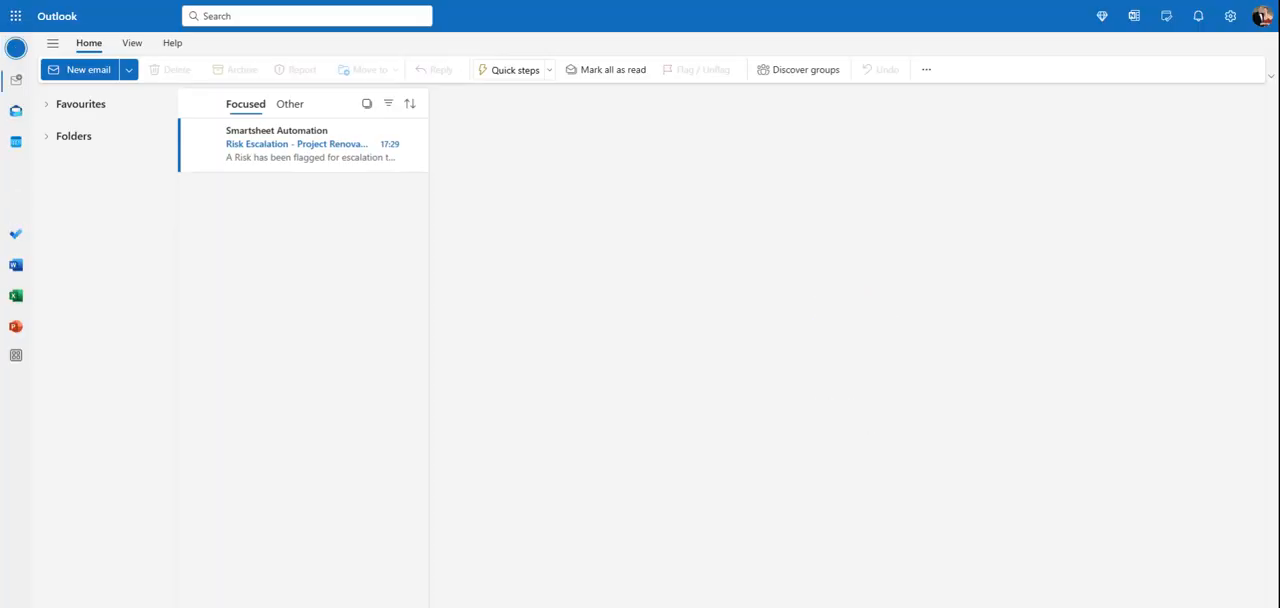
Open the Risk Escalation email in Outlook, review the required action and contact details, and delete the email
left_click(306, 157)
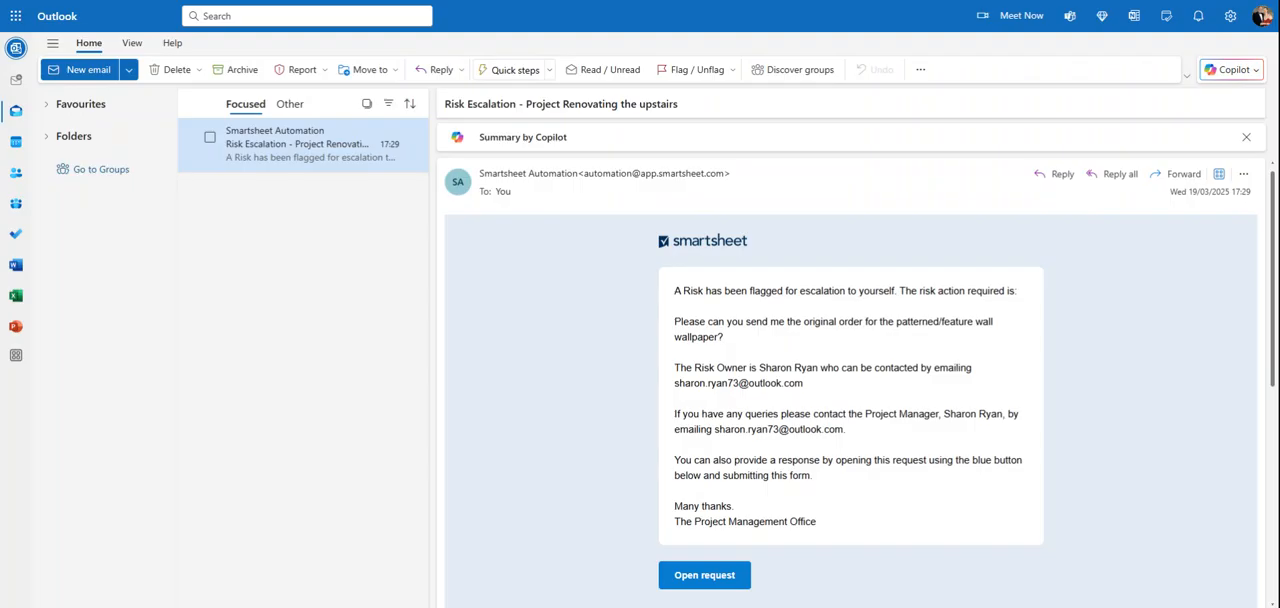
left_click_drag(726, 338, 668, 336)
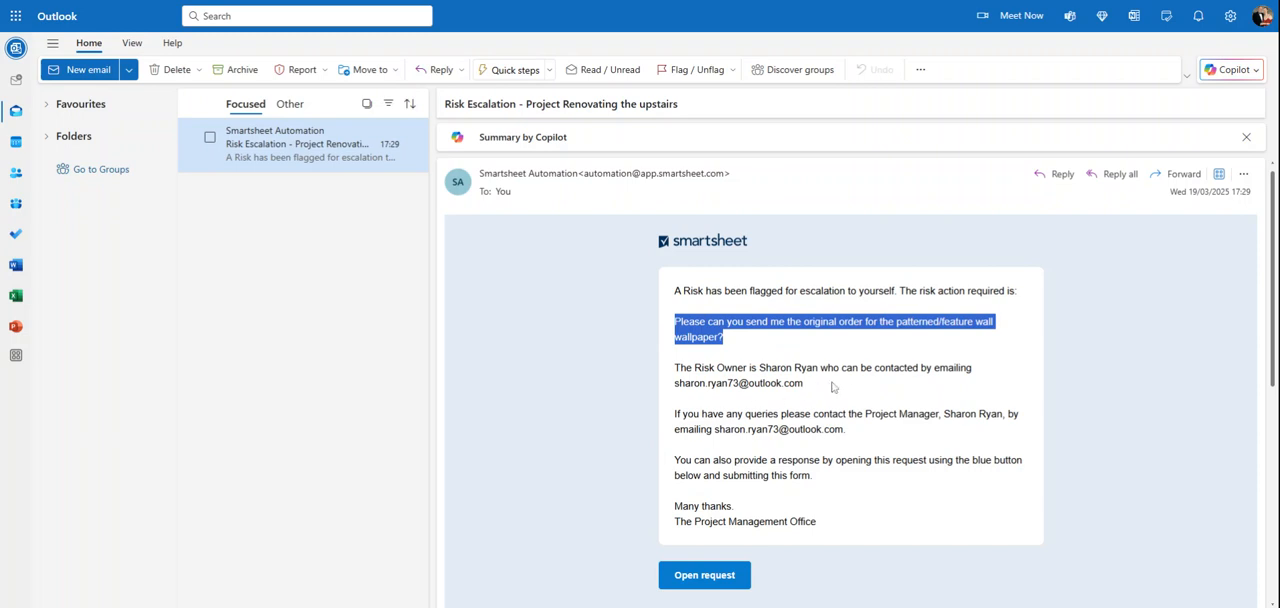
left_click_drag(804, 386, 668, 393)
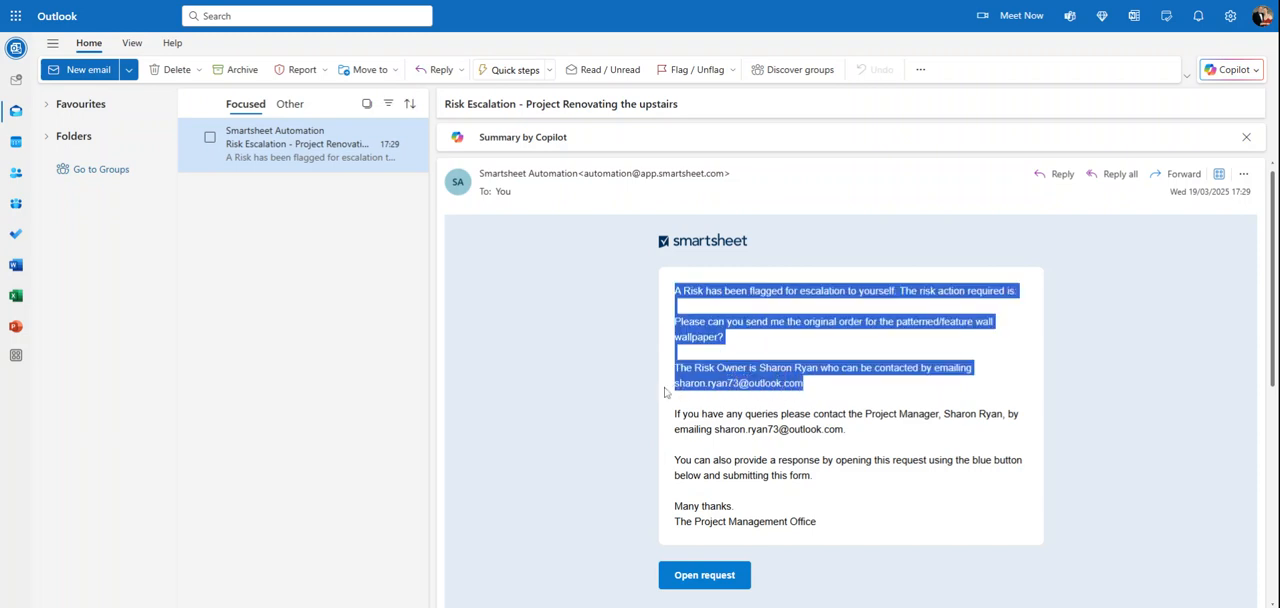
left_click_drag(850, 432, 675, 420)
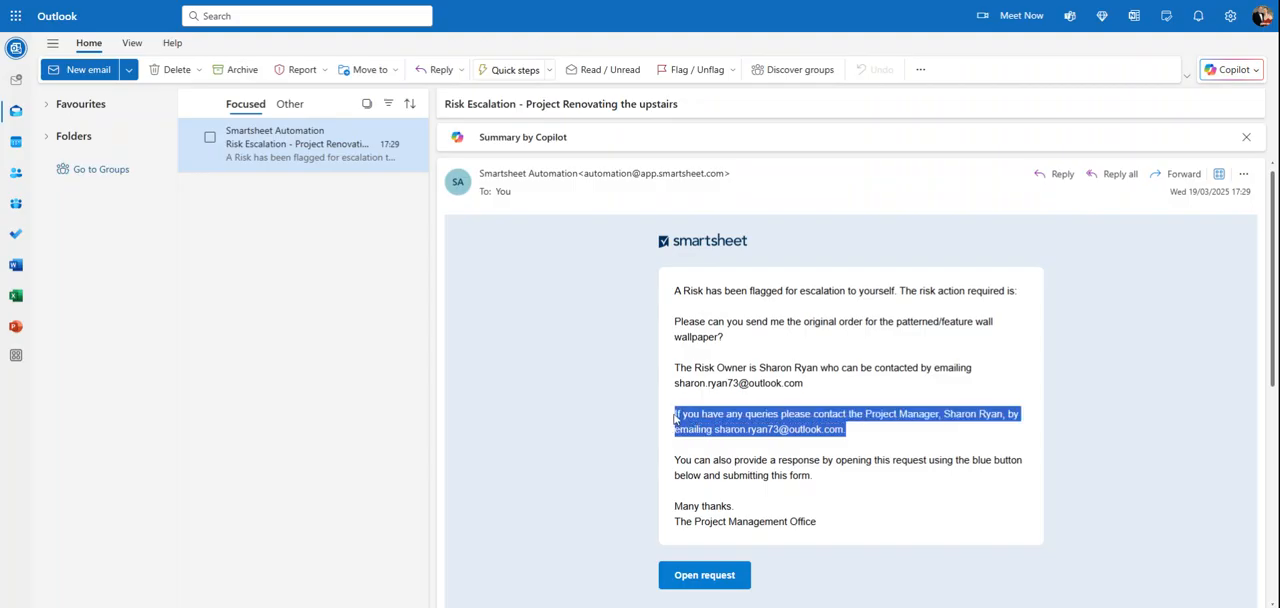
left_click(858, 457)
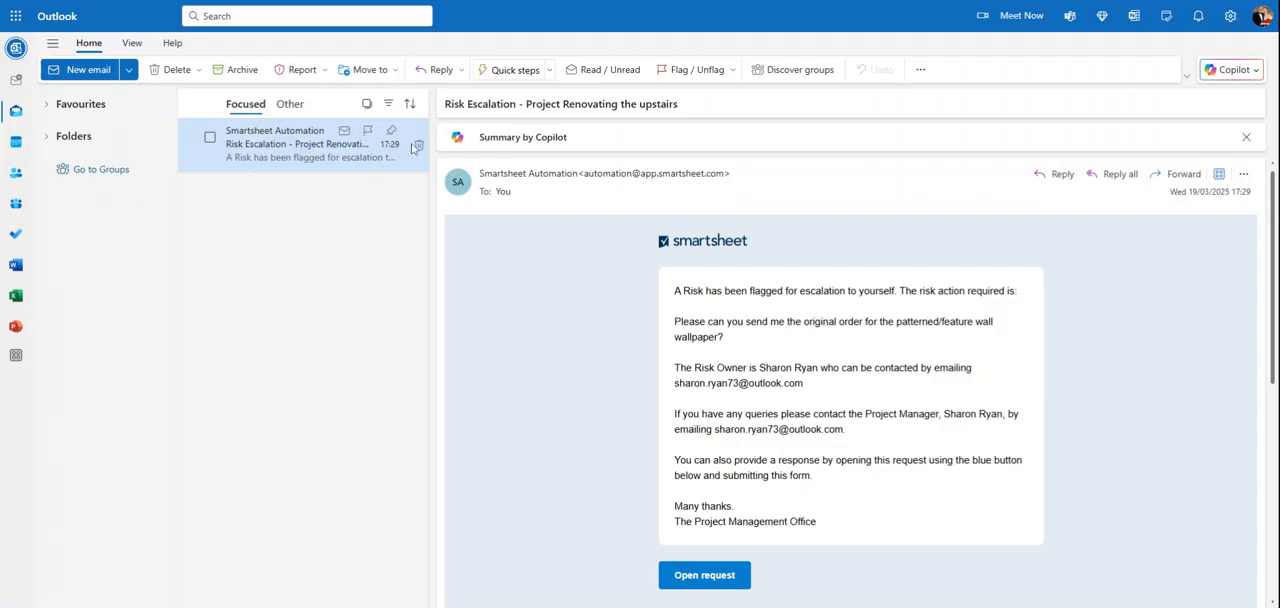
left_click(418, 147)
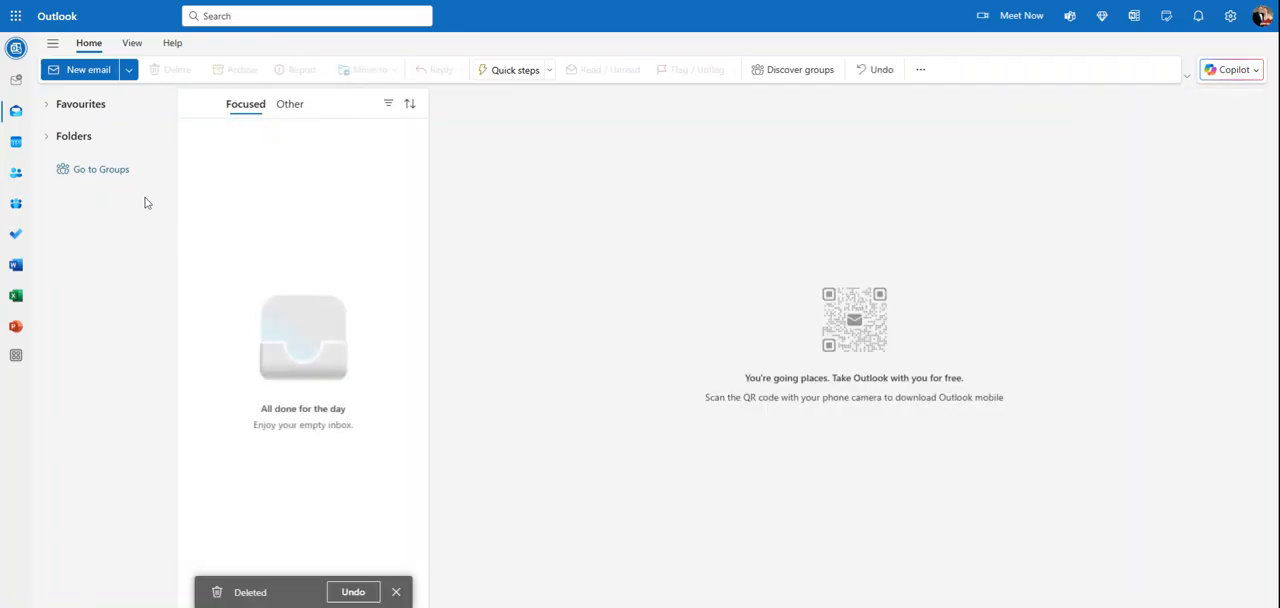
Open the Project PR001 Risk Escalation Response email in Outlook and highlight the escalation response text
left_click(66, 12)
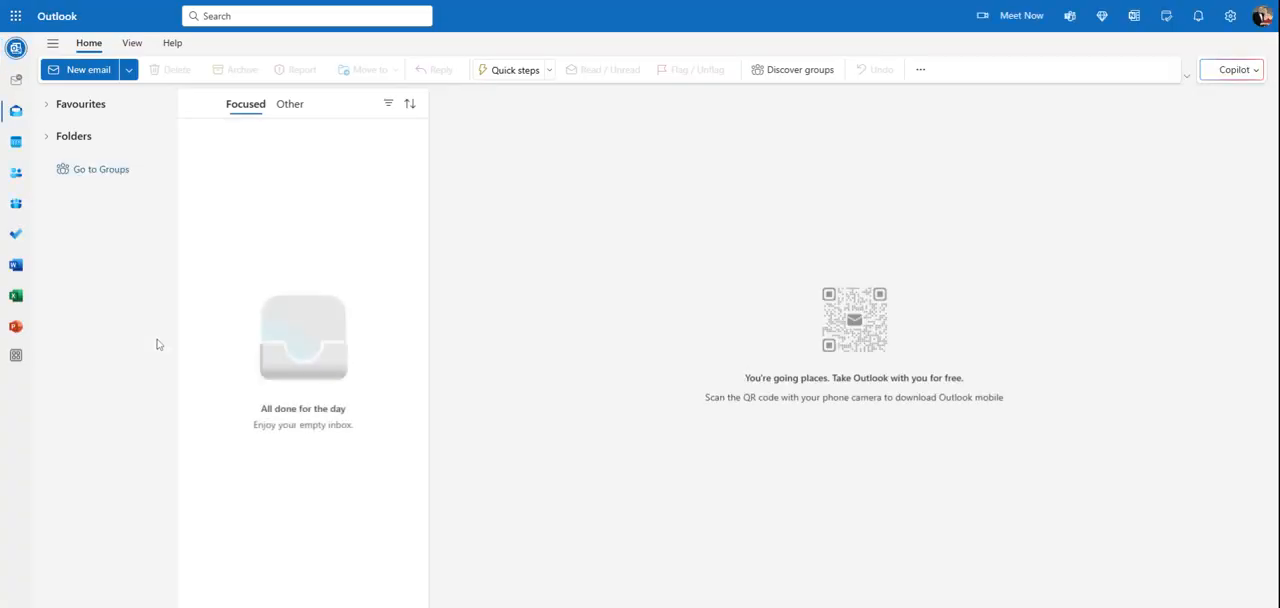
left_click(59, 5)
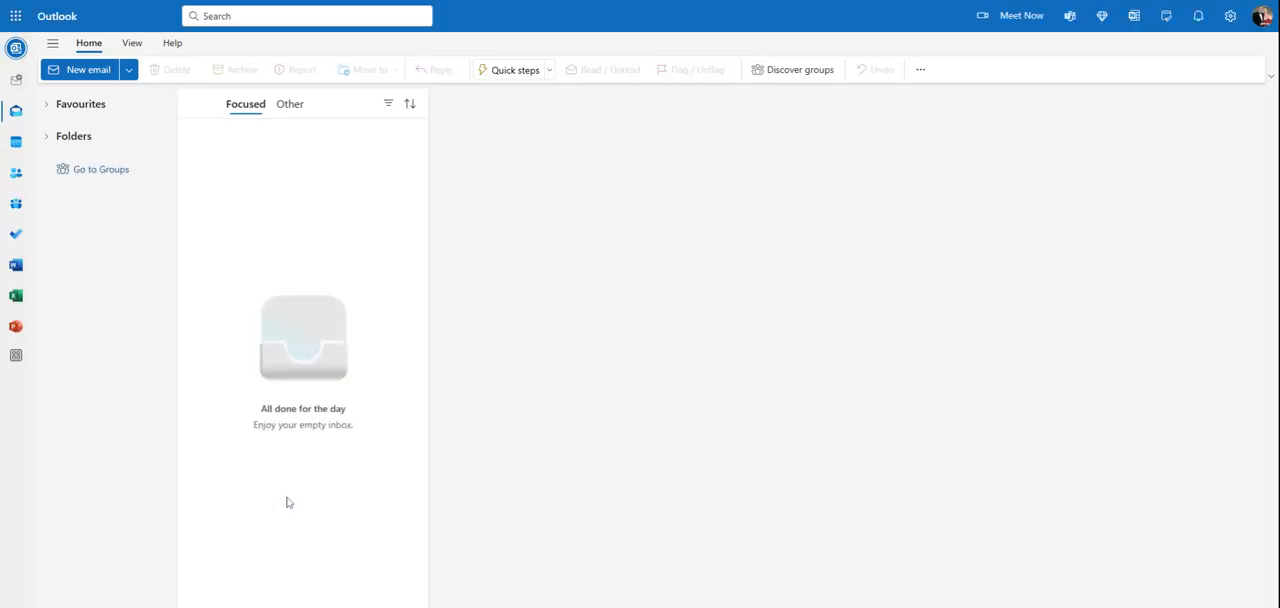
left_click(80, 4)
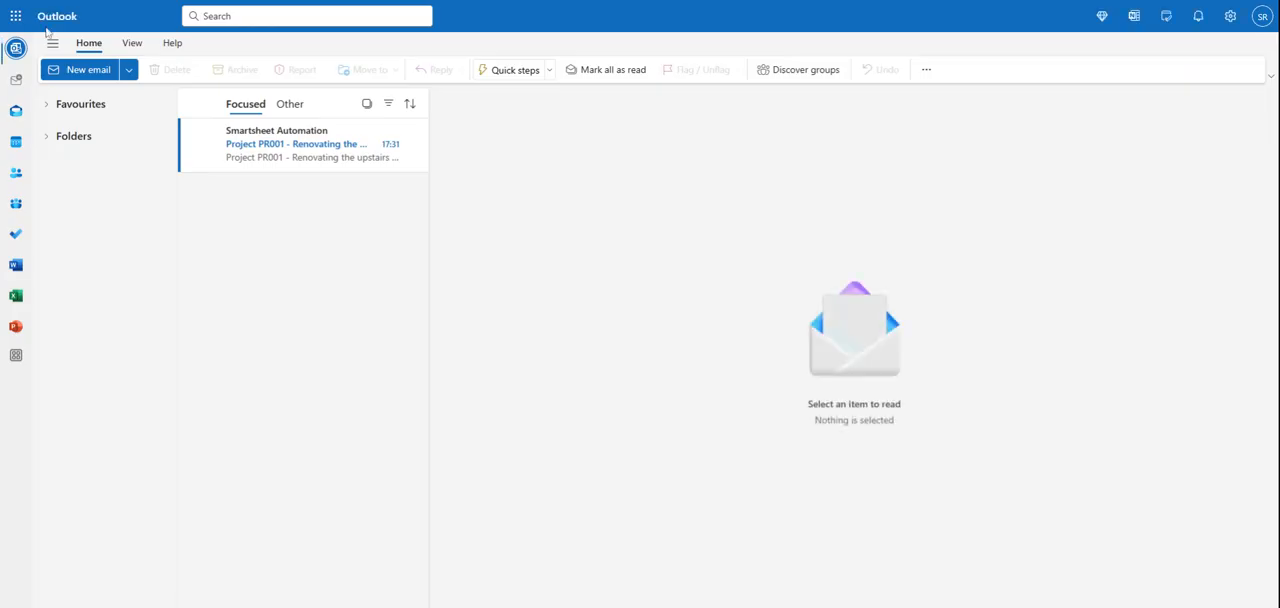
left_click(243, 150)
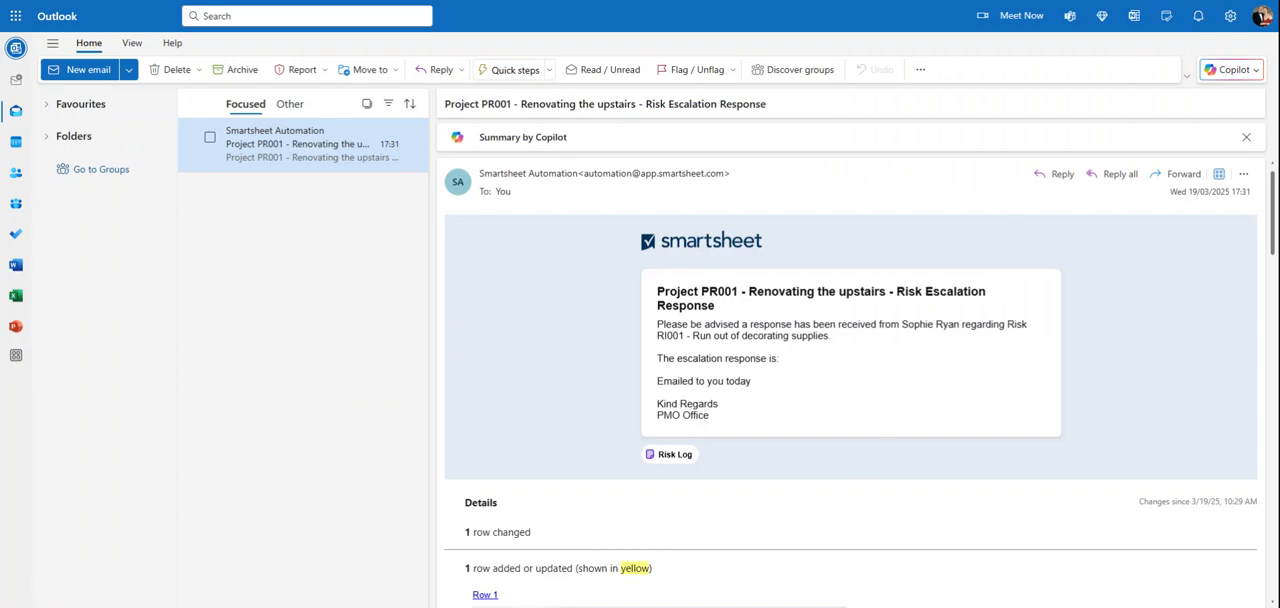
left_click_drag(752, 381, 663, 381)
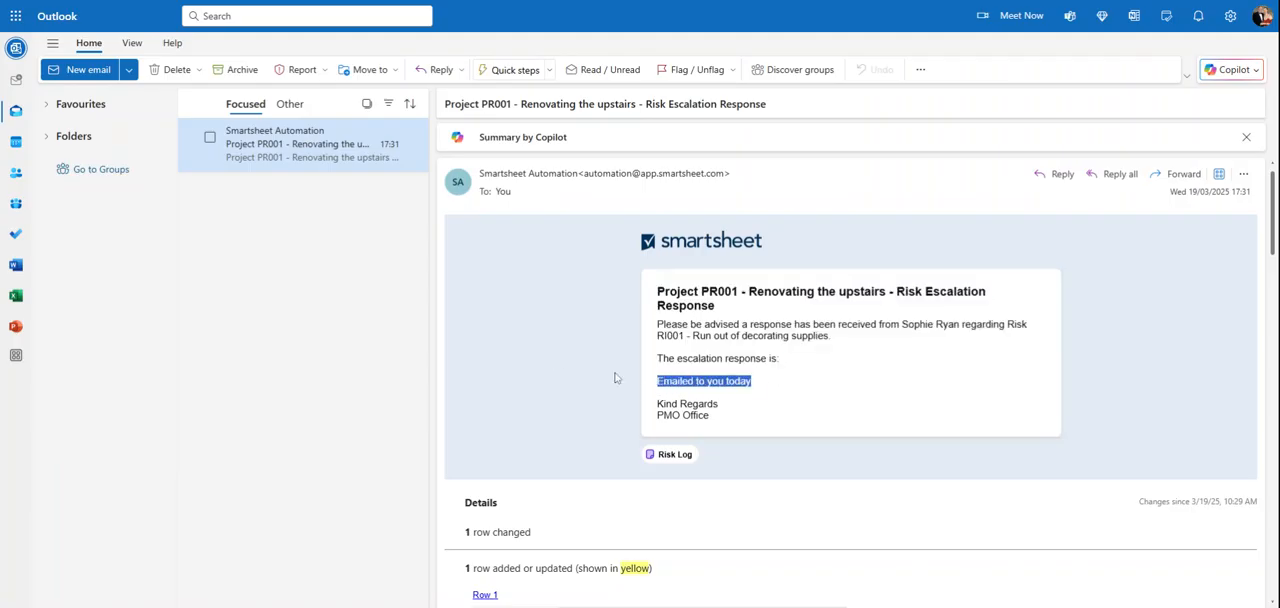
Return to the Risk Log in Smartsheet and, after checking row 1's Escalation Response, untick its escalation flag
left_click(62, 8)
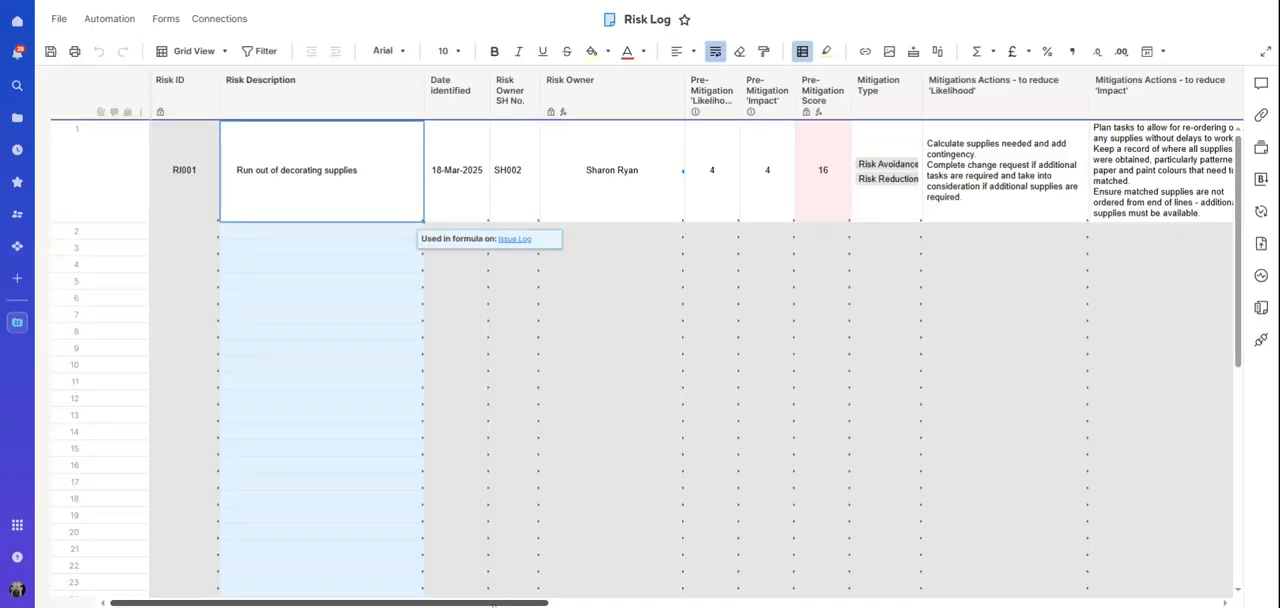
left_click_drag(493, 604, 1203, 603)
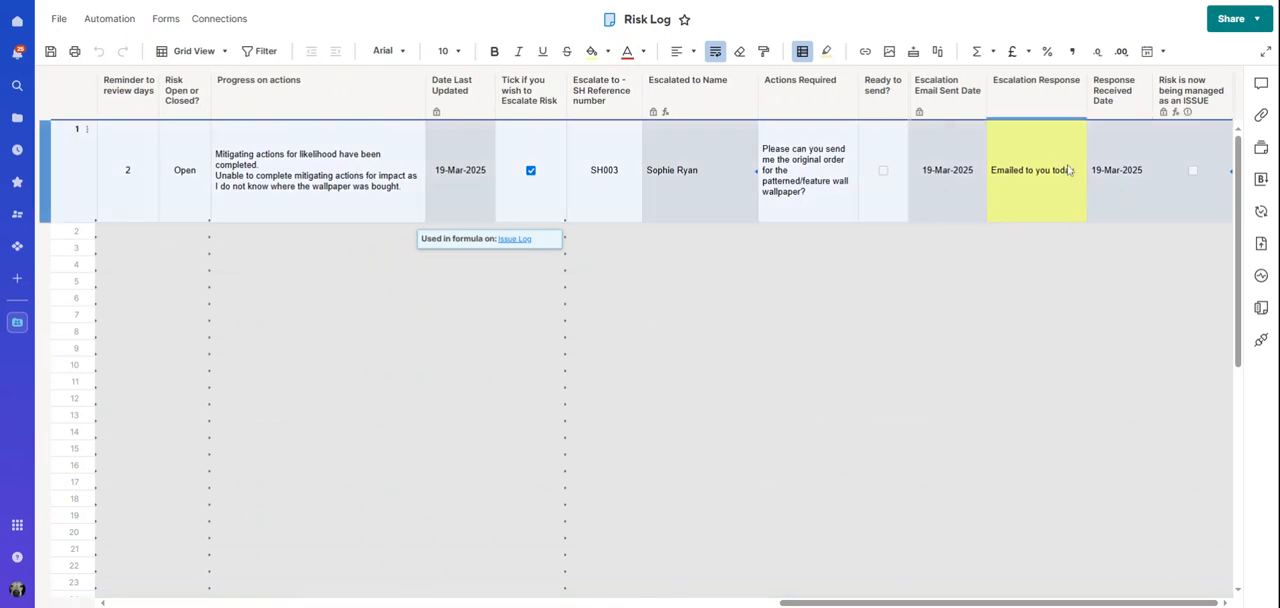
left_click(1066, 172)
left_click(531, 170)
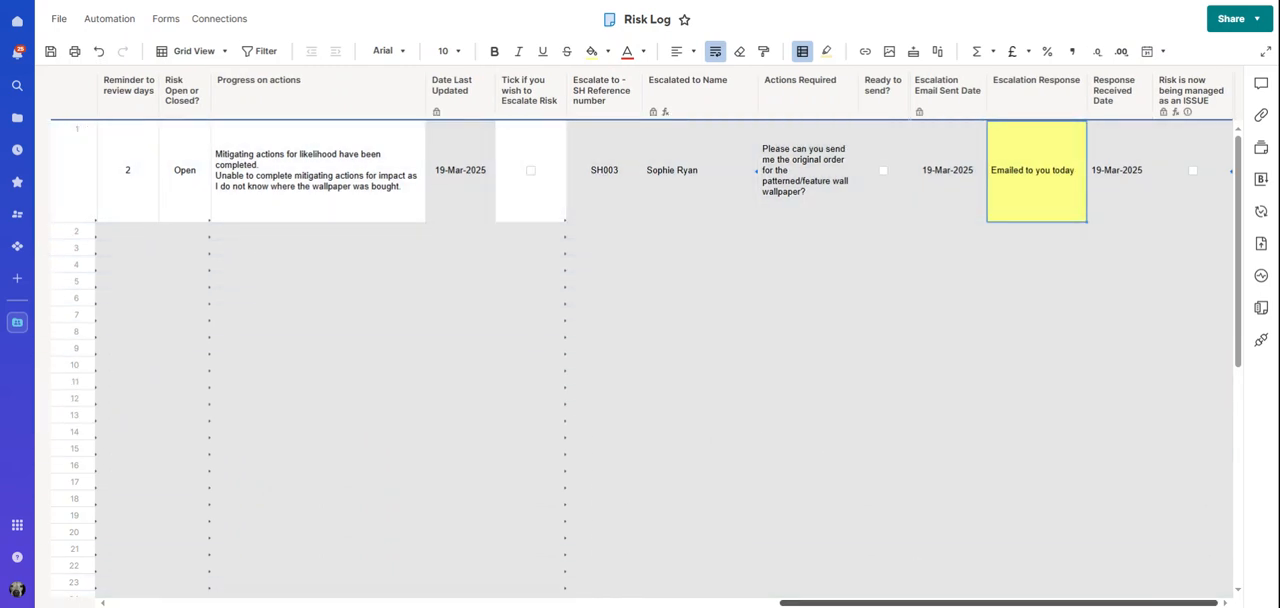
Set row 1's Actions in place (Impact)? to Yes and save the Risk Log
left_click_drag(969, 604, 629, 603)
left_click(770, 205)
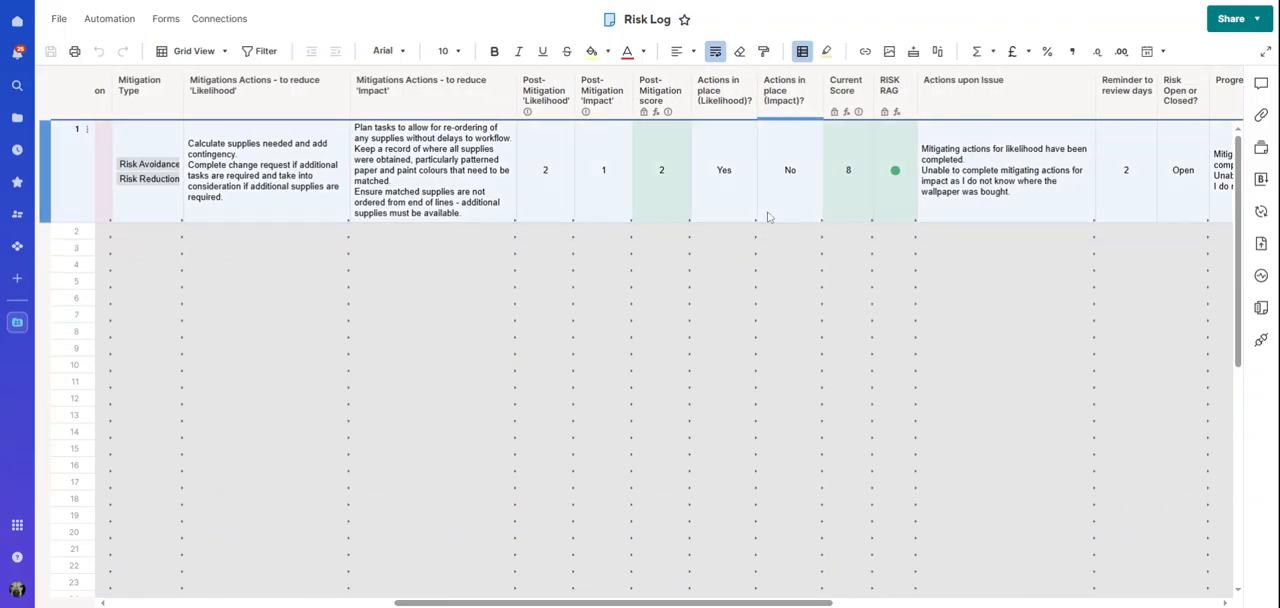
left_click(815, 128)
left_click(784, 231)
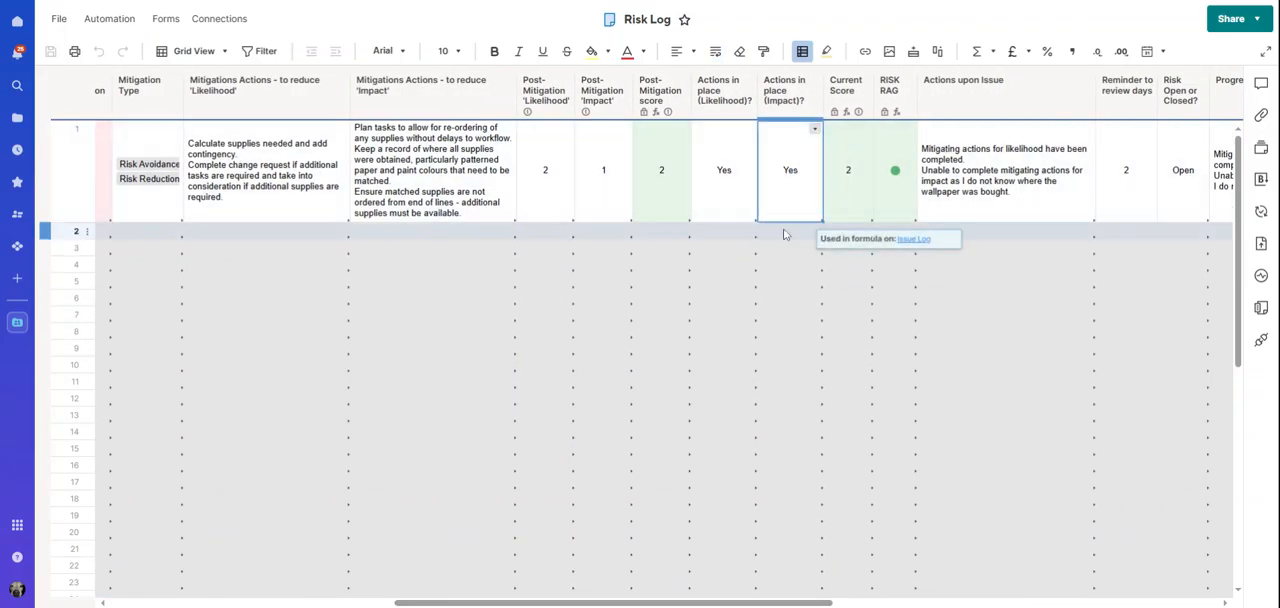
left_click(53, 56)
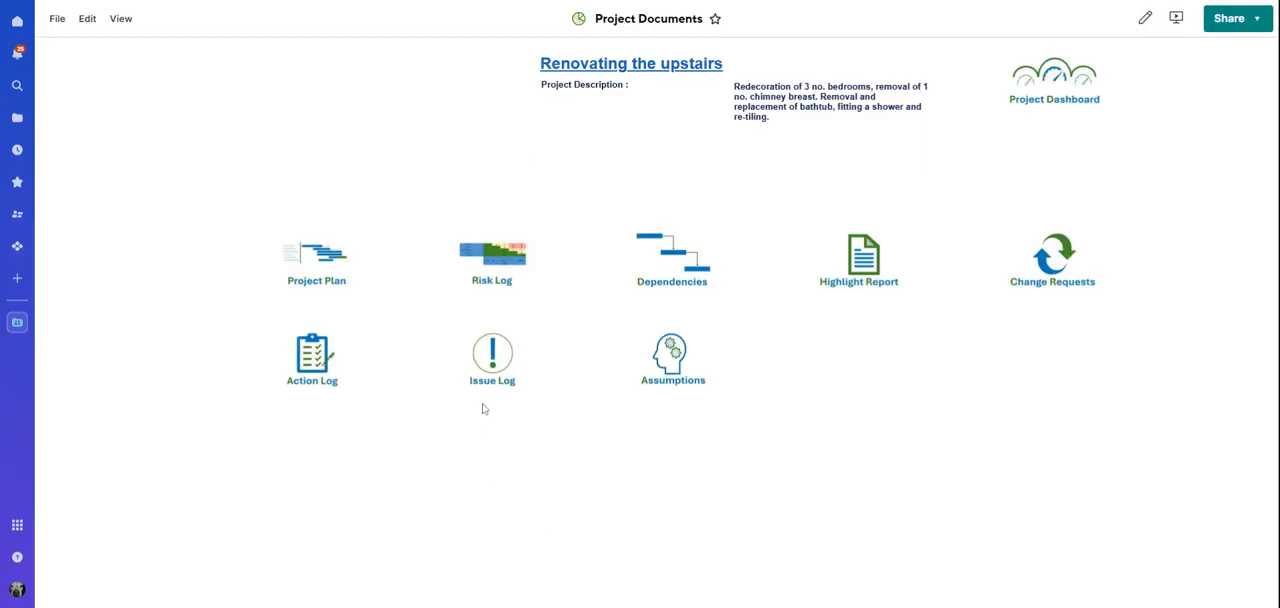
In the Issue Log, name row 1's issue "Feature wallpaper runout" and paste the circumstance describing papering errors on a window wall using more wallpaper than expected
left_click(487, 376)
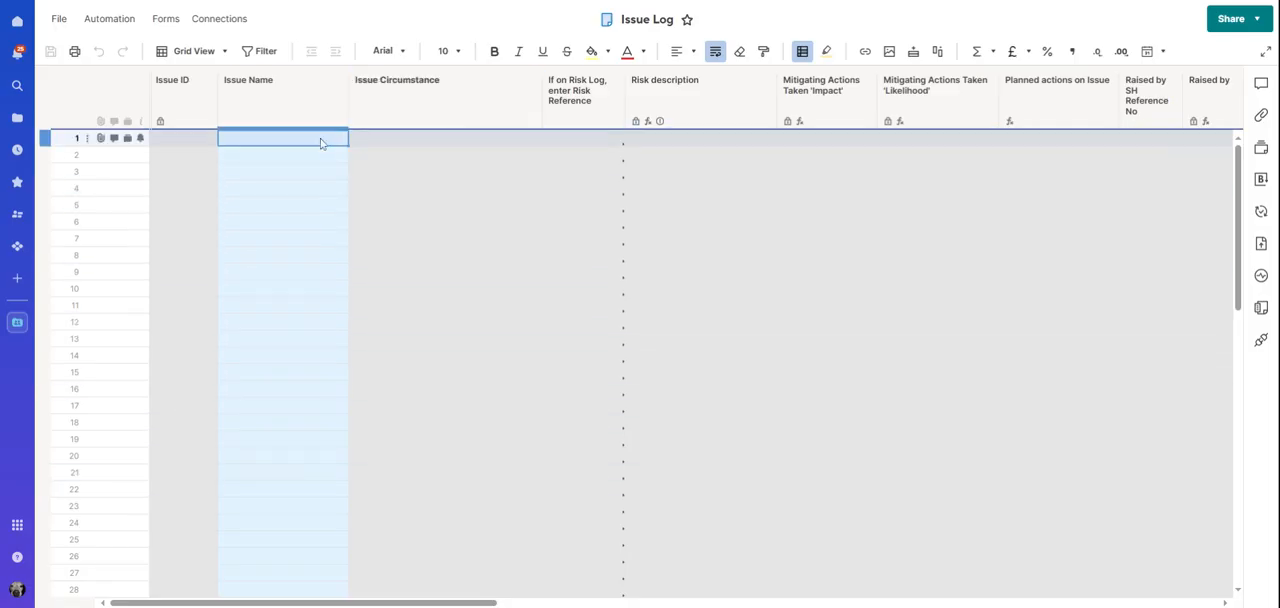
type("Feature wallpaper runout")
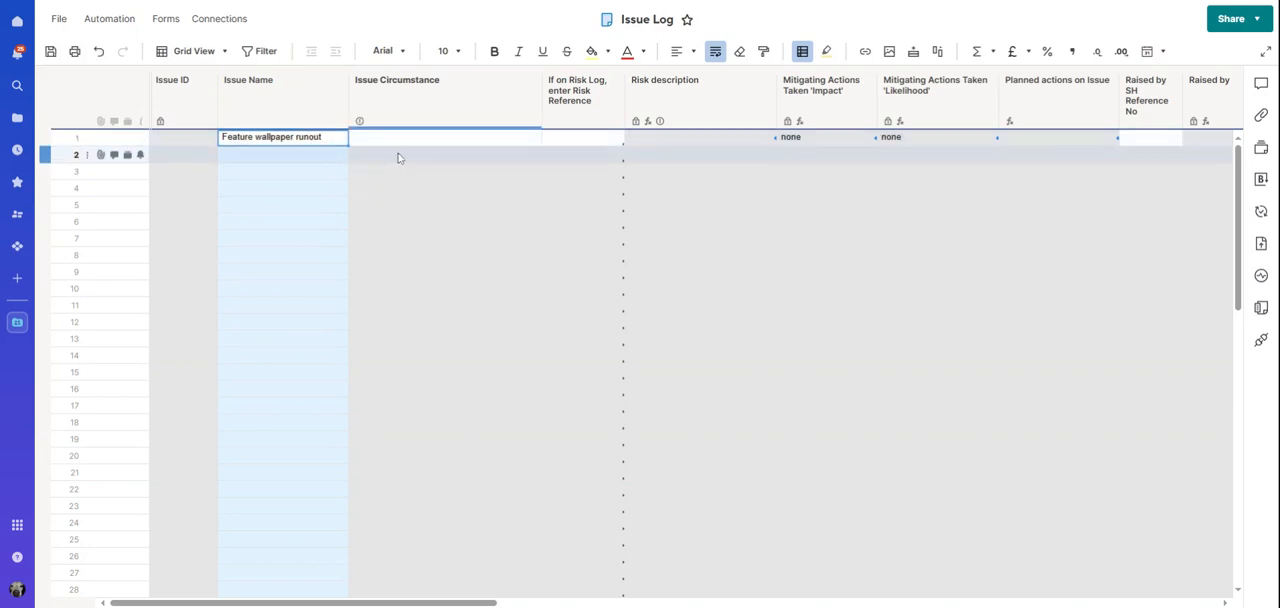
left_click(406, 142)
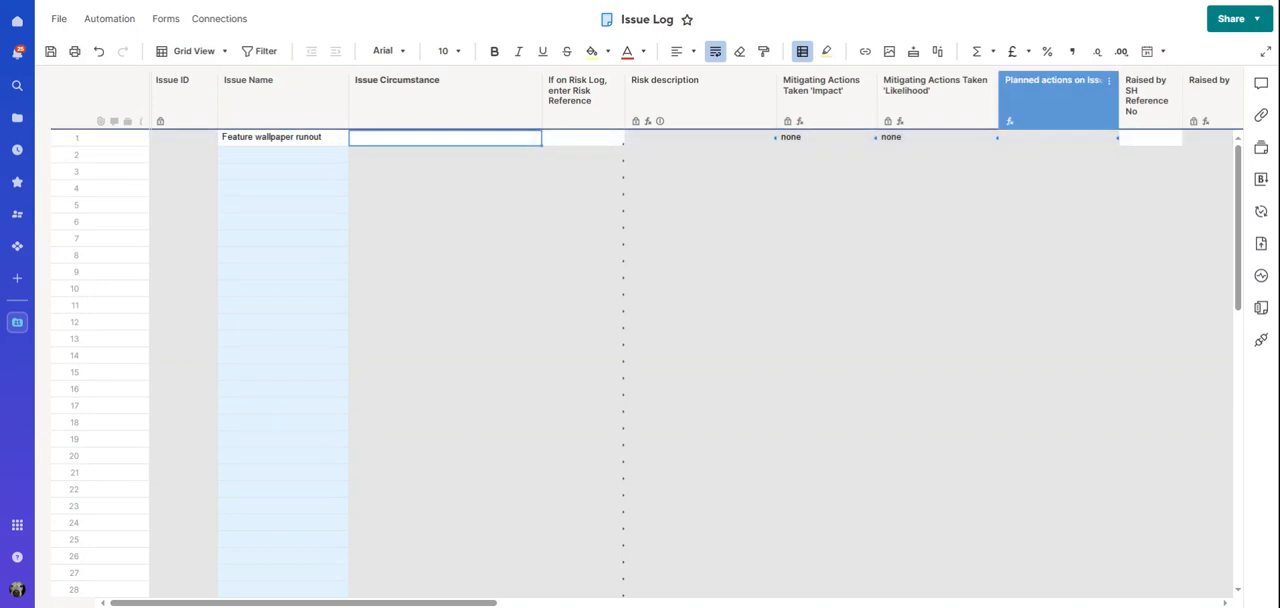
double_click(403, 144)
type("There were errors with the papering, due to it being on a window wall, that necessitated re-papering some areas and using up a great deal more wallpaper than expected.")
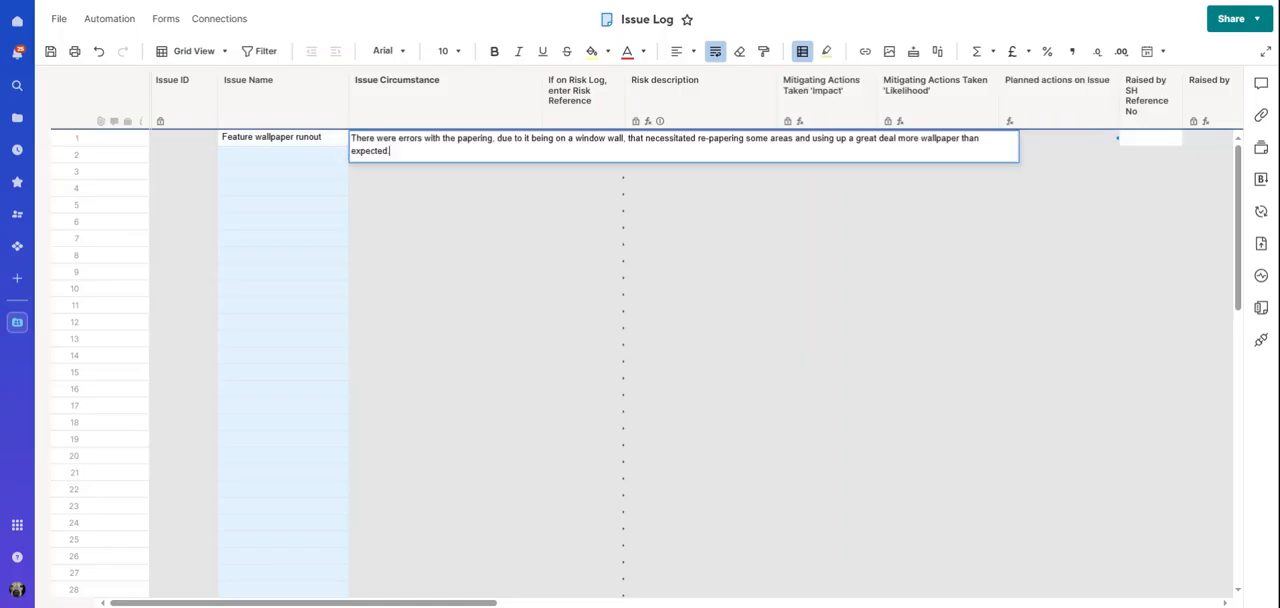
left_click(410, 214)
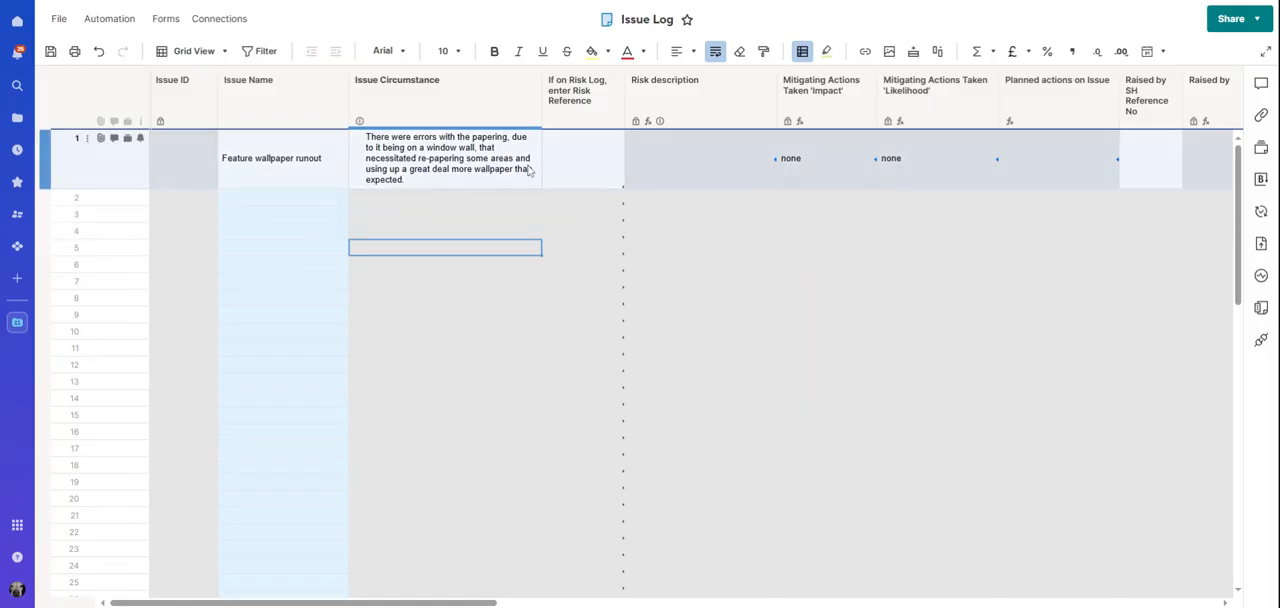
Choose RI001 as row 1's risk reference and wrap the text in the Mitigating Actions Taken 'Impact' column
left_click(594, 163)
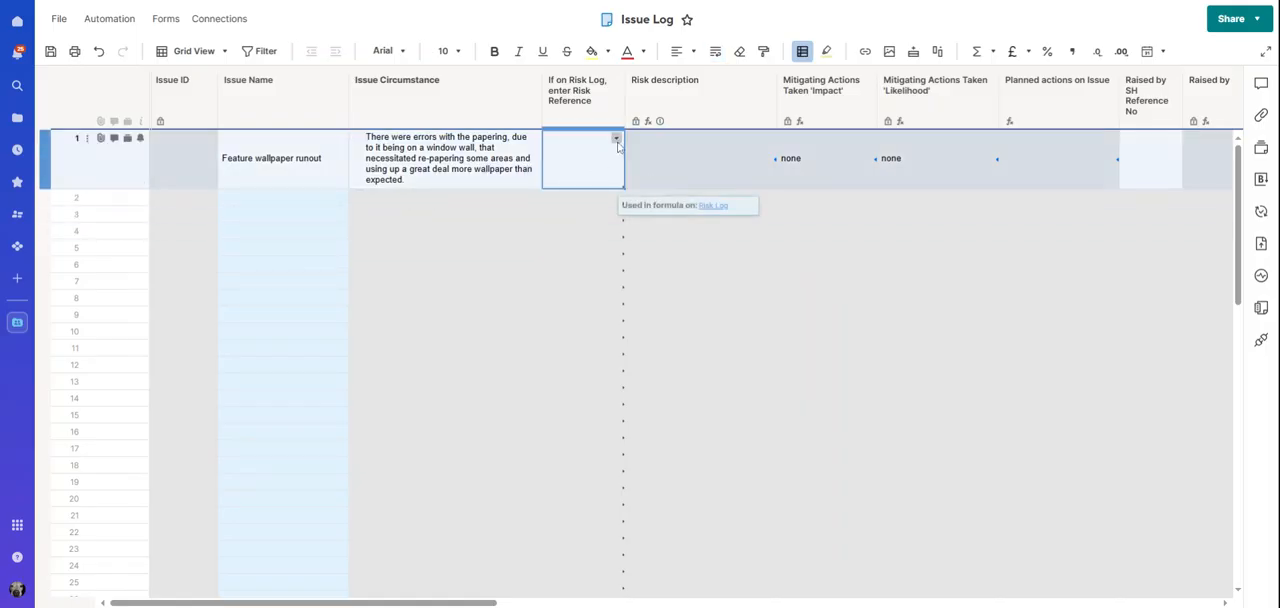
left_click(616, 140)
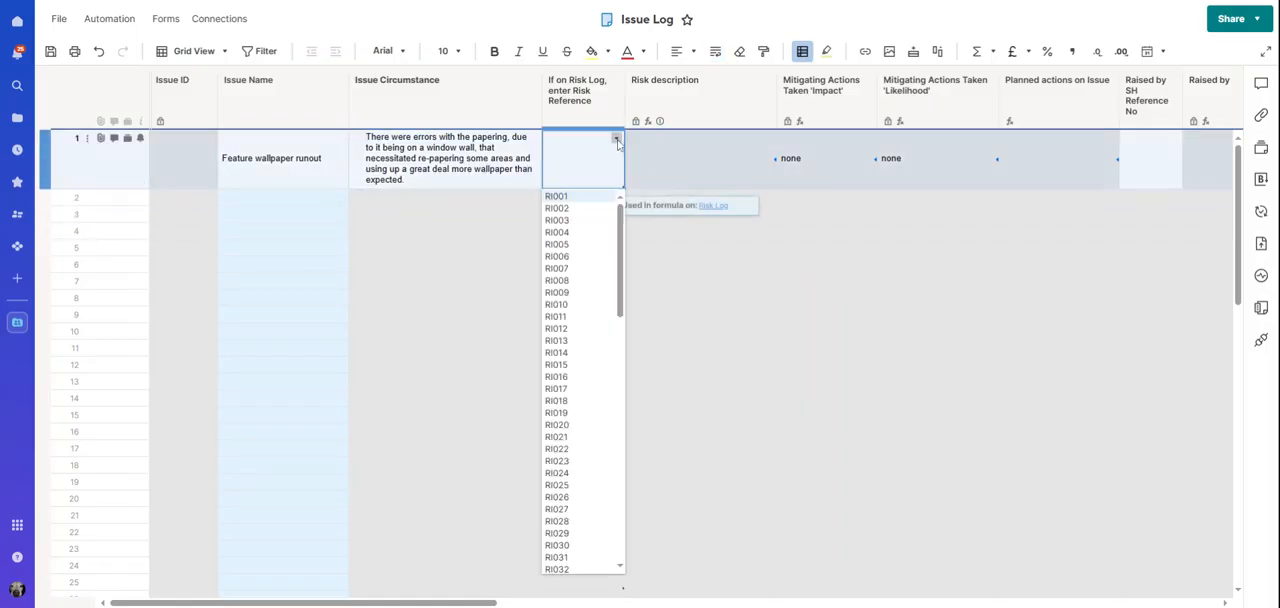
left_click(577, 200)
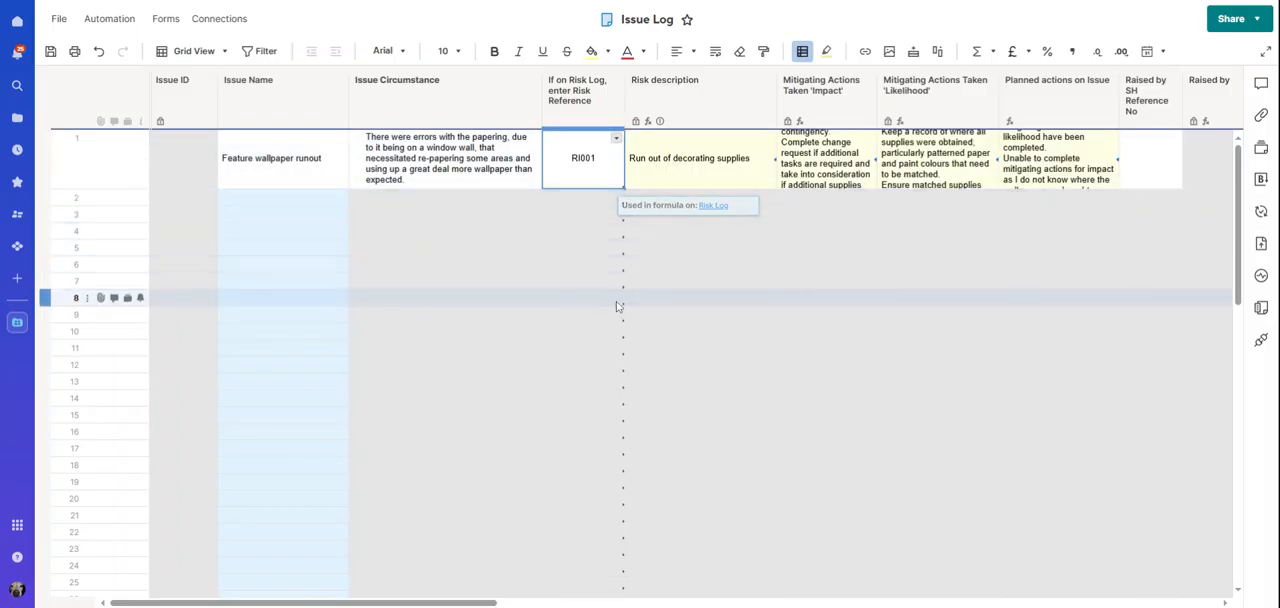
left_click(843, 96)
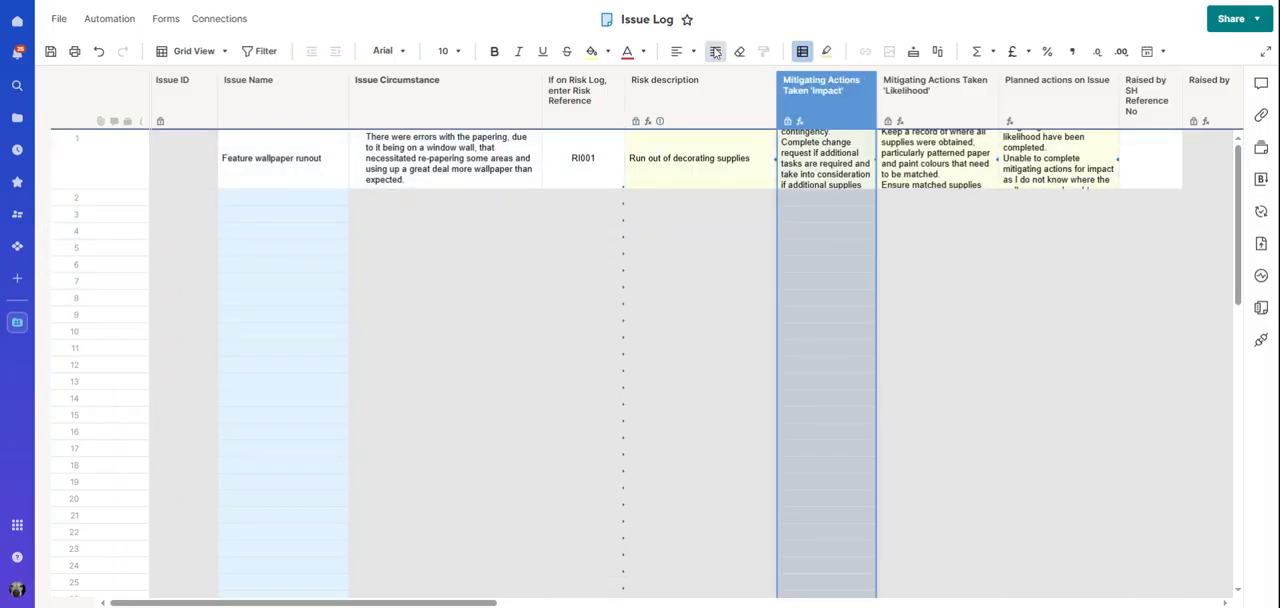
left_click(715, 52)
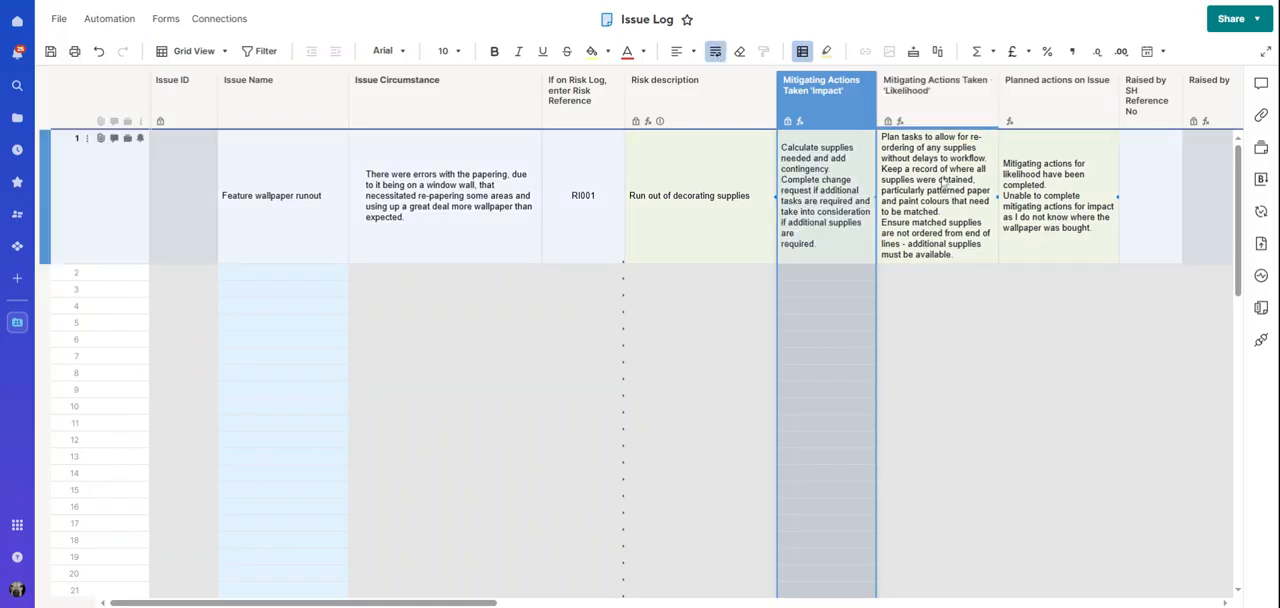
Examine row 1's risk description, impact and likelihood mitigating actions, and planned actions drawn from the Risk Log
left_click(800, 202)
left_click(717, 211)
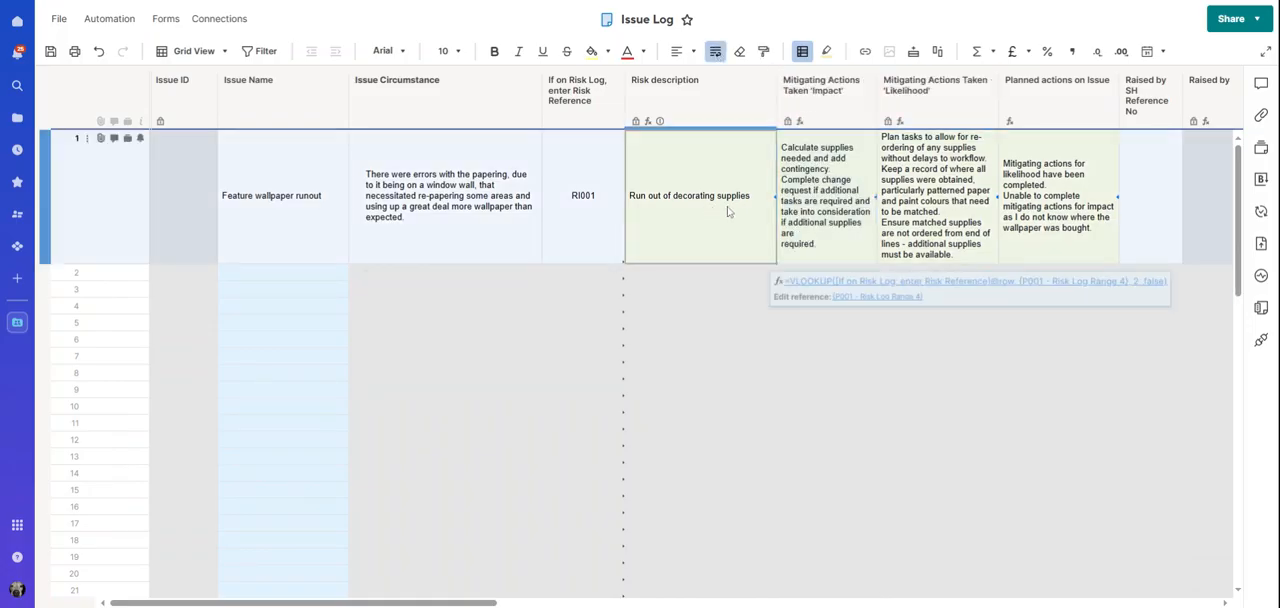
left_click(821, 210)
left_click(928, 200)
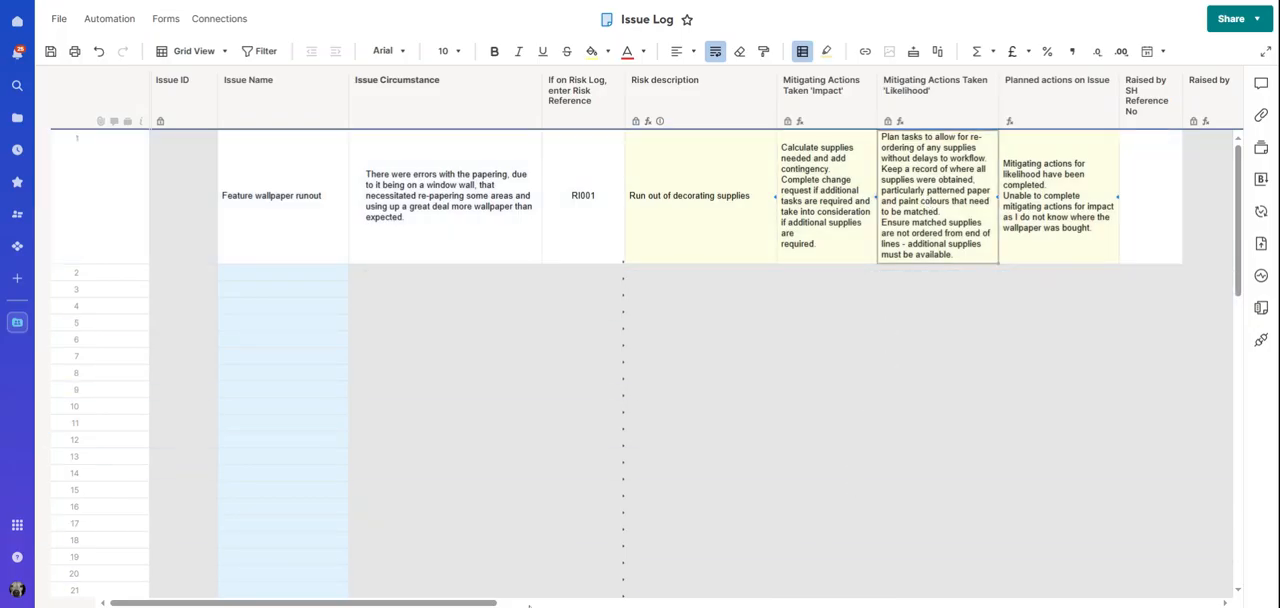
left_click_drag(492, 603, 599, 603)
left_click(514, 226)
left_click(589, 206)
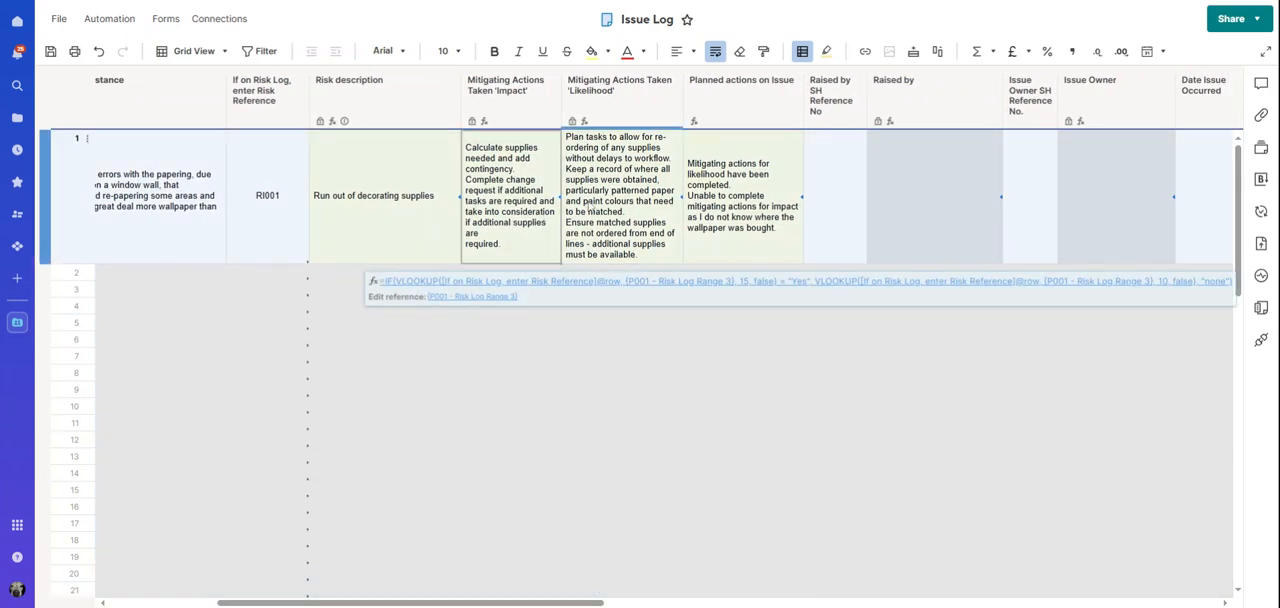
left_click(727, 206)
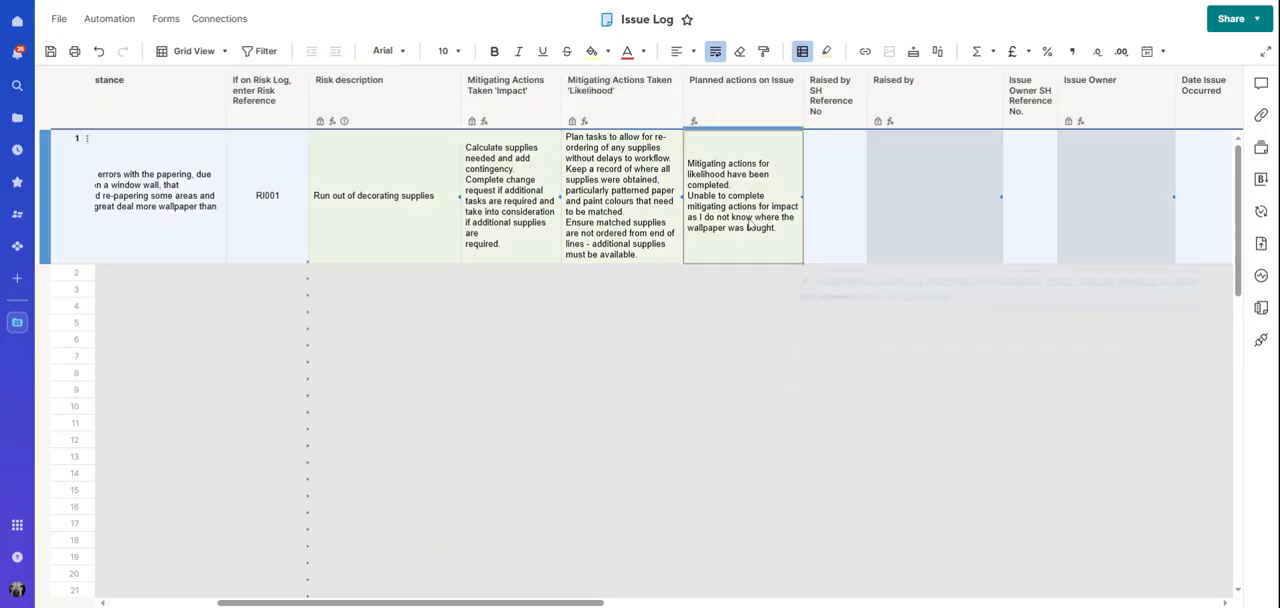
Assign row 1's Raised by SH reference number as SH002 and its Issue Owner SH reference number as SH003
scroll(660, 410, "right", 3)
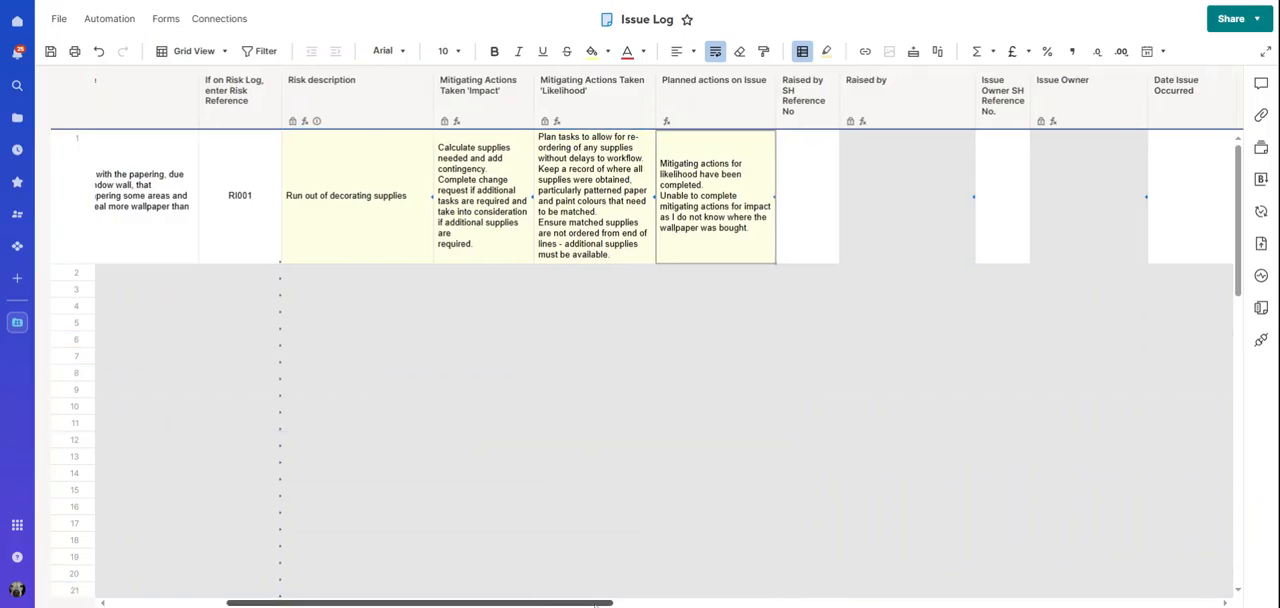
left_click(694, 180)
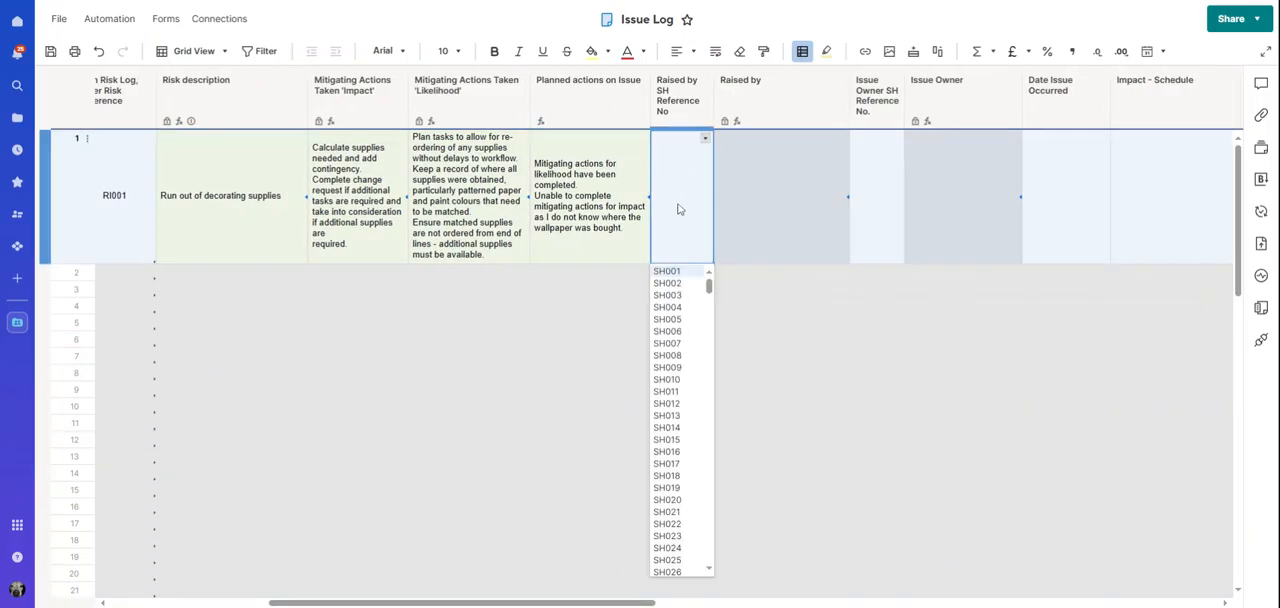
left_click(678, 285)
left_click(892, 175)
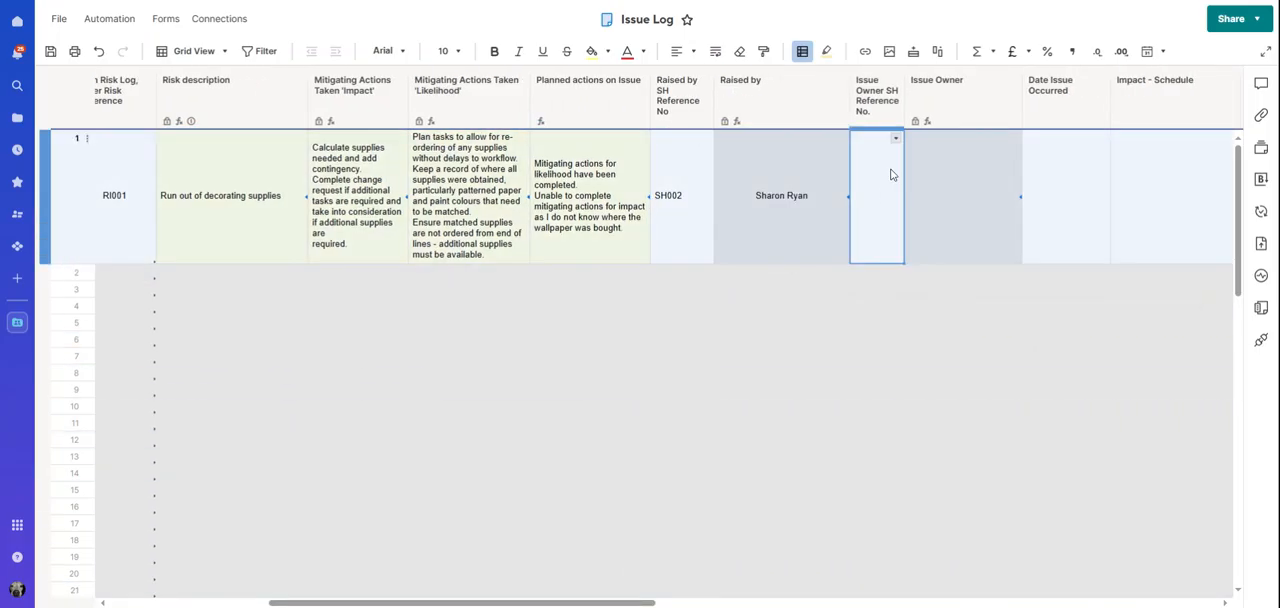
left_click(896, 140)
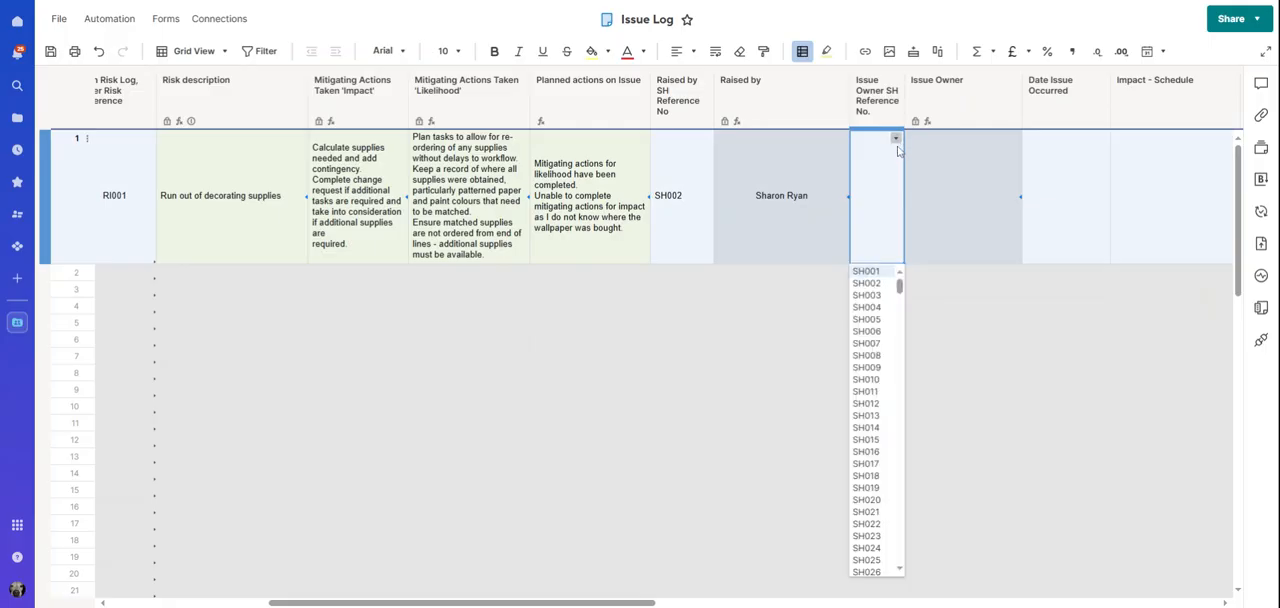
left_click(867, 296)
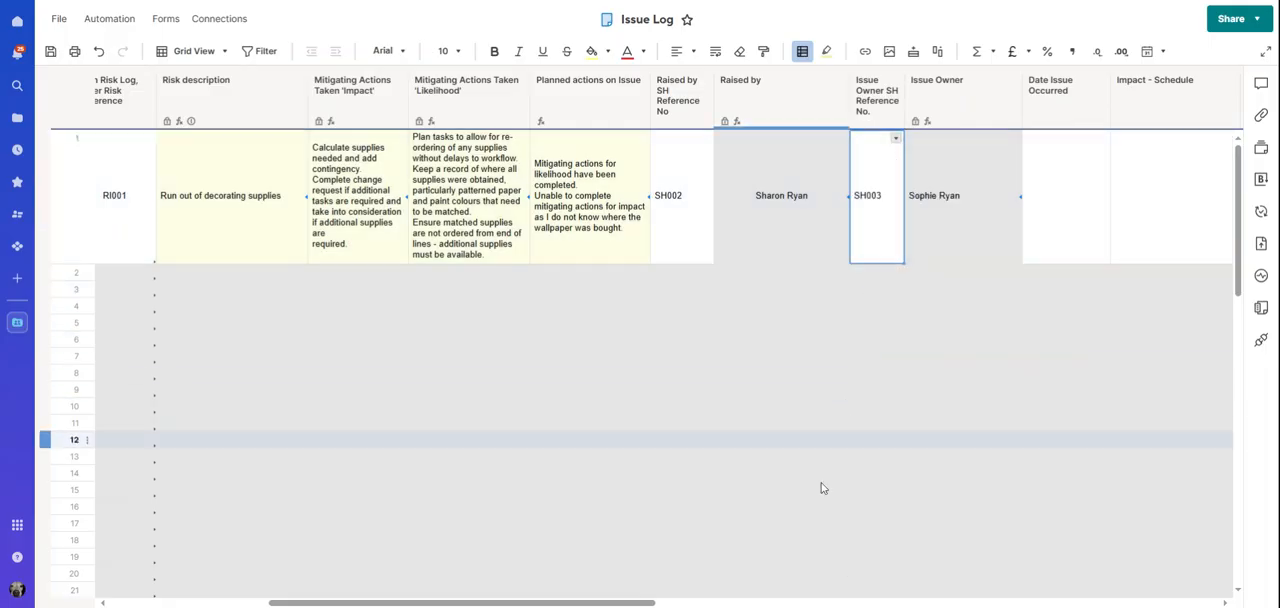
Set row 1's Date Issue Occurred to 19-Mar-2025
left_click_drag(600, 603, 727, 603)
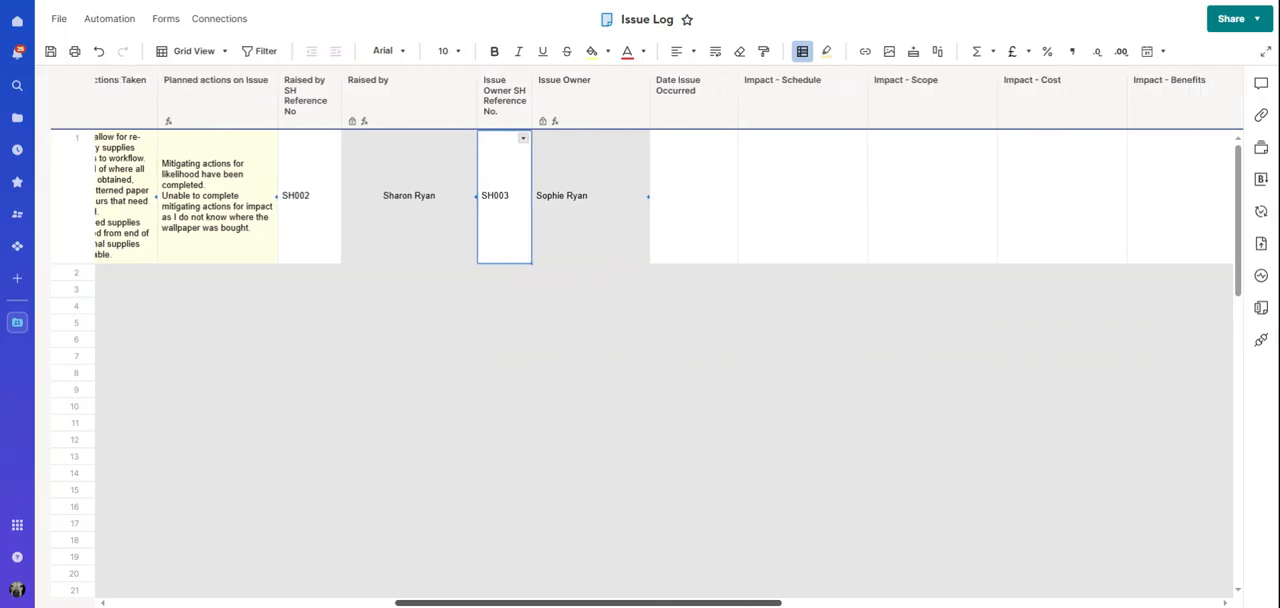
left_click(672, 160)
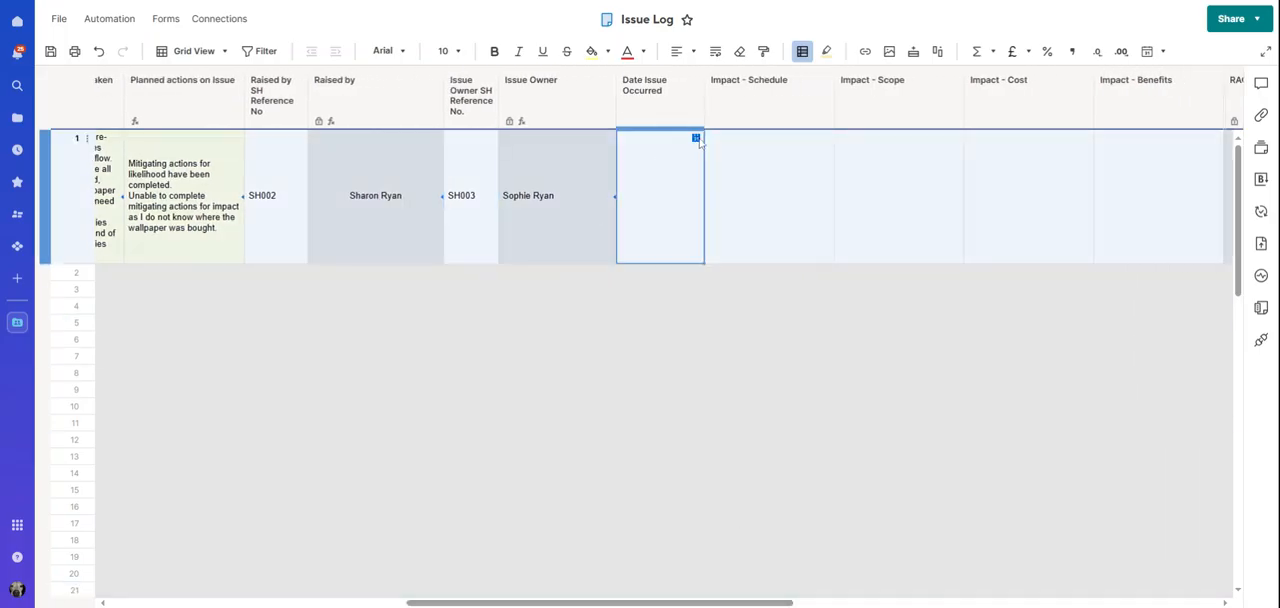
left_click(696, 138)
left_click(783, 224)
Set row 1's Impact - Schedule to "2 - There are likely to be Minor Delays" and Impact - Scope to "1 - Scope is in line with Agreed Business Case"
left_click(742, 251)
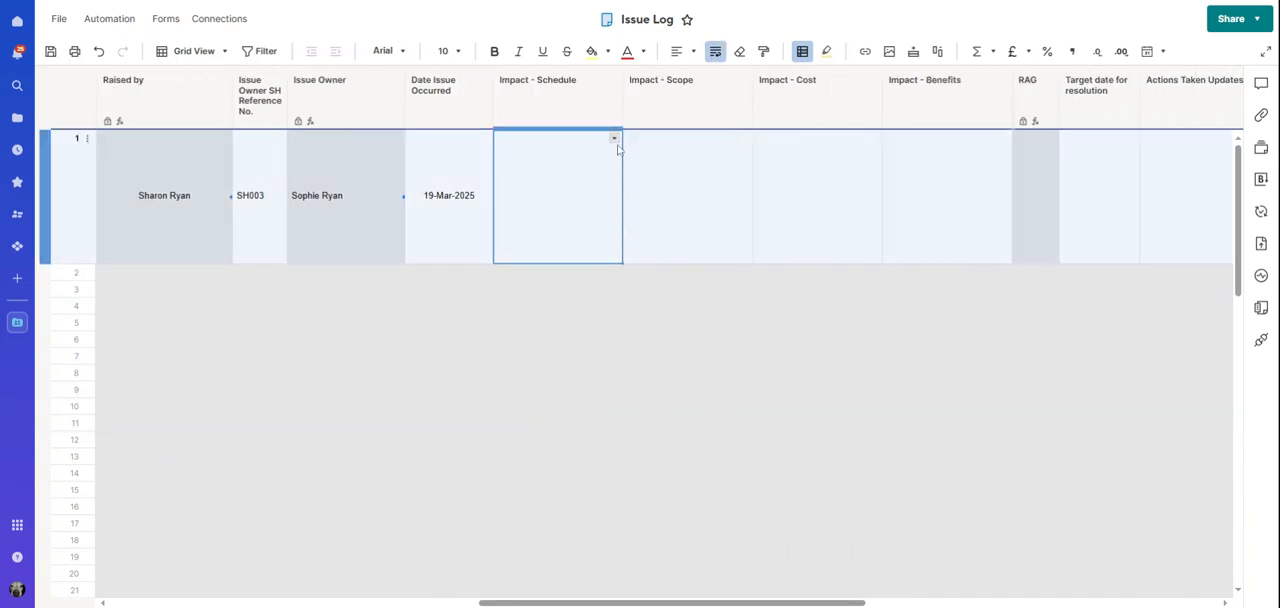
left_click(614, 139)
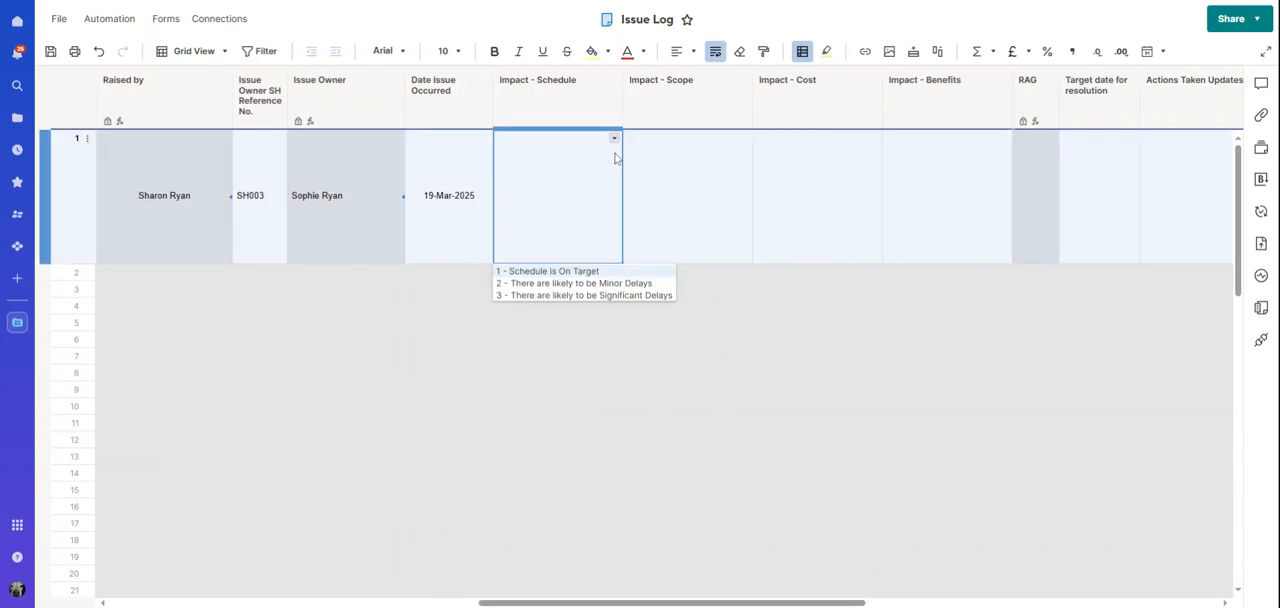
left_click(624, 283)
left_click(741, 211)
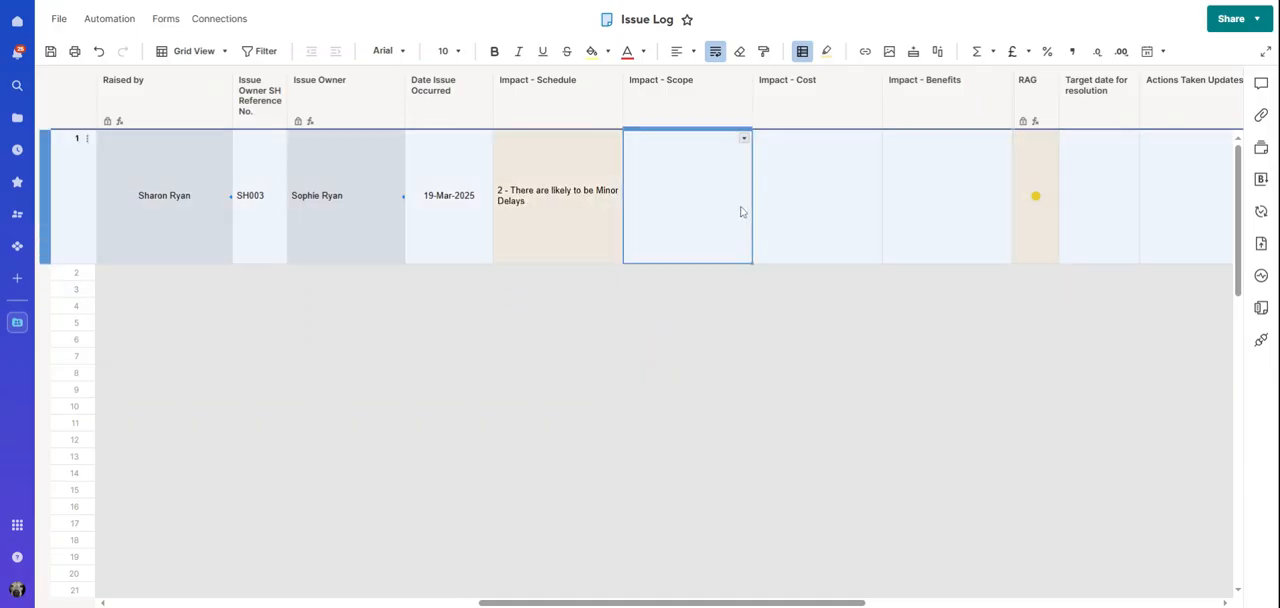
left_click(743, 139)
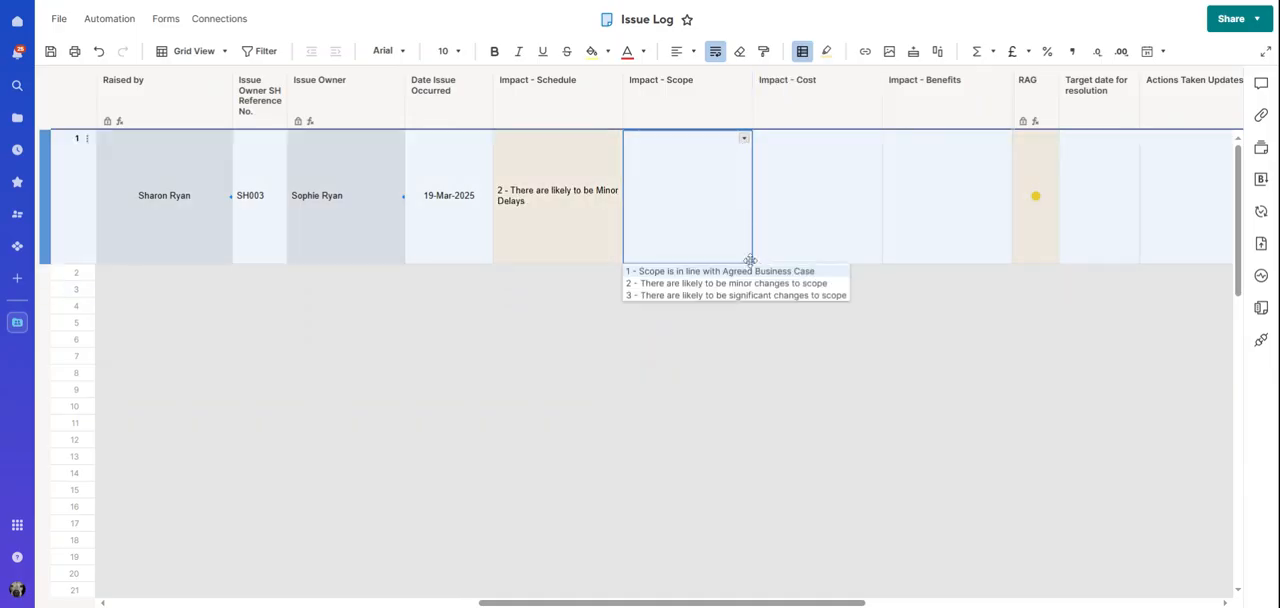
left_click(743, 270)
Set row 1's Impact - Cost to option 2, a likely overrun of up to 10%, and Impact - Benefits to "1 - Benefits are On Target"
left_click(827, 205)
left_click(873, 138)
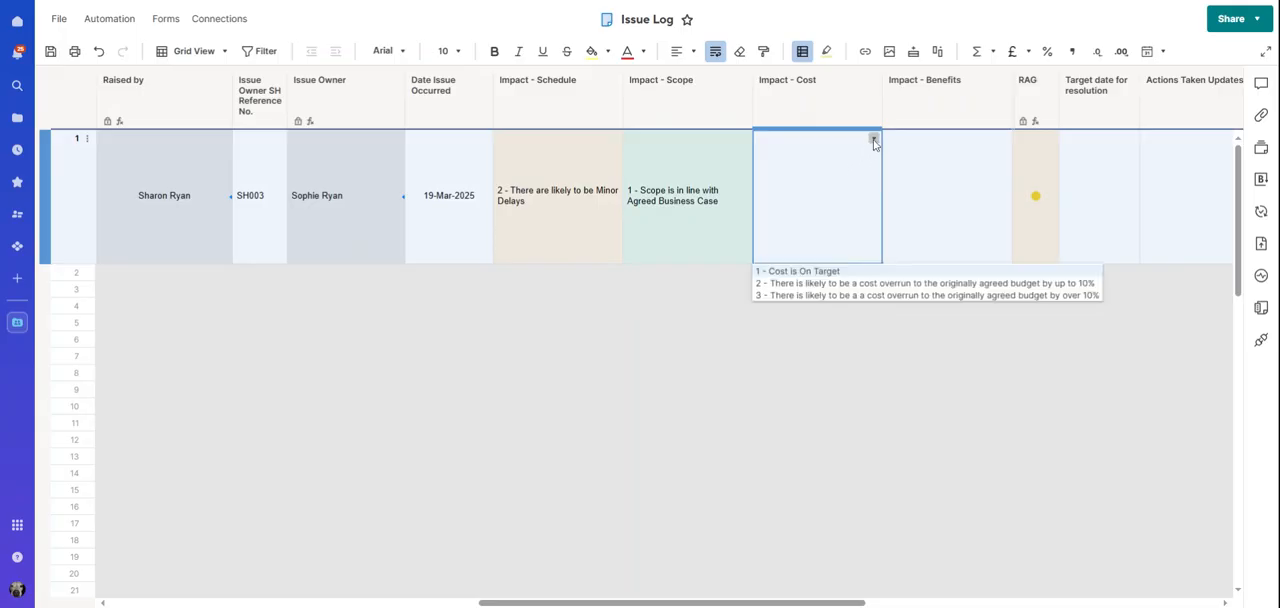
left_click(833, 284)
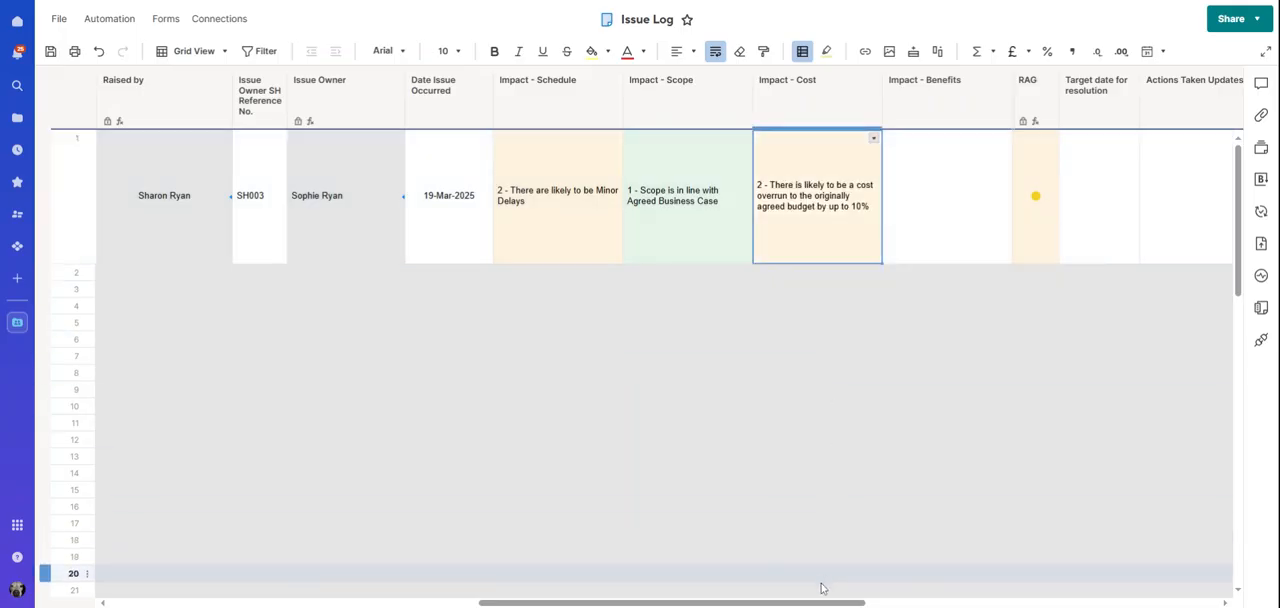
left_click_drag(824, 604, 882, 604)
left_click(823, 214)
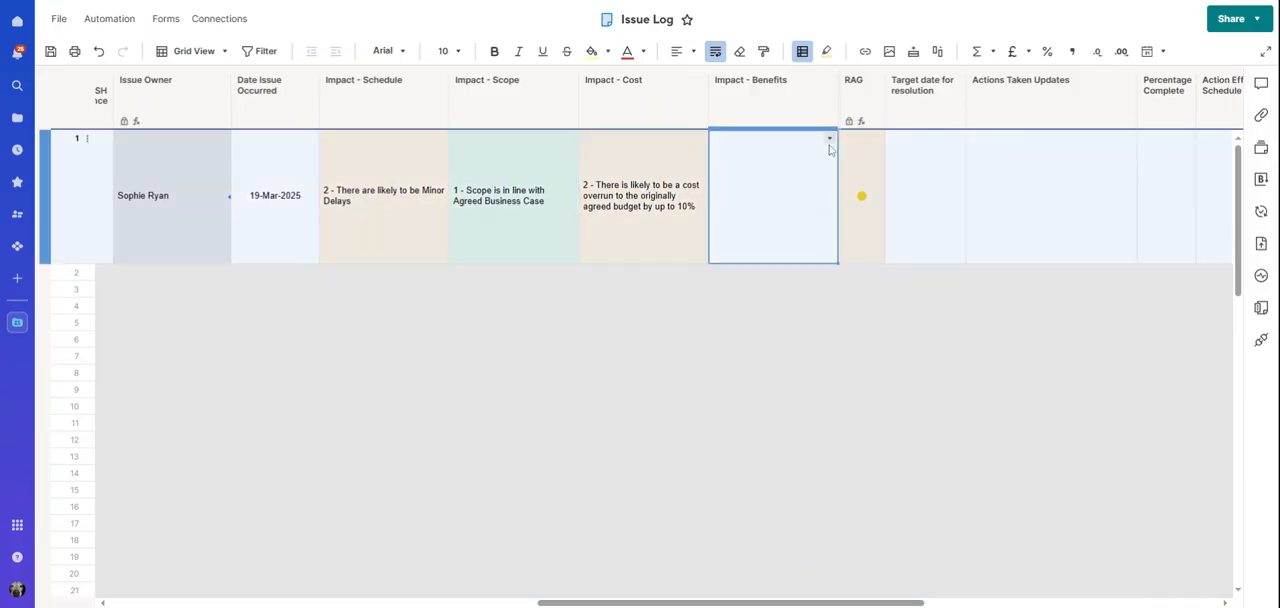
left_click(830, 140)
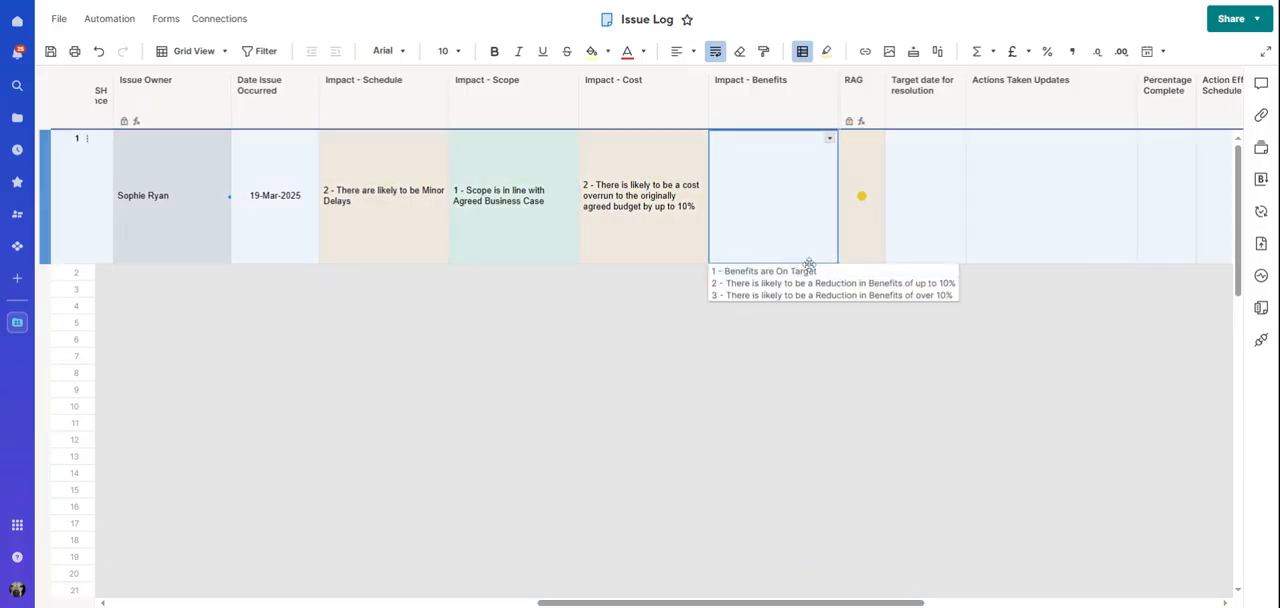
left_click(801, 272)
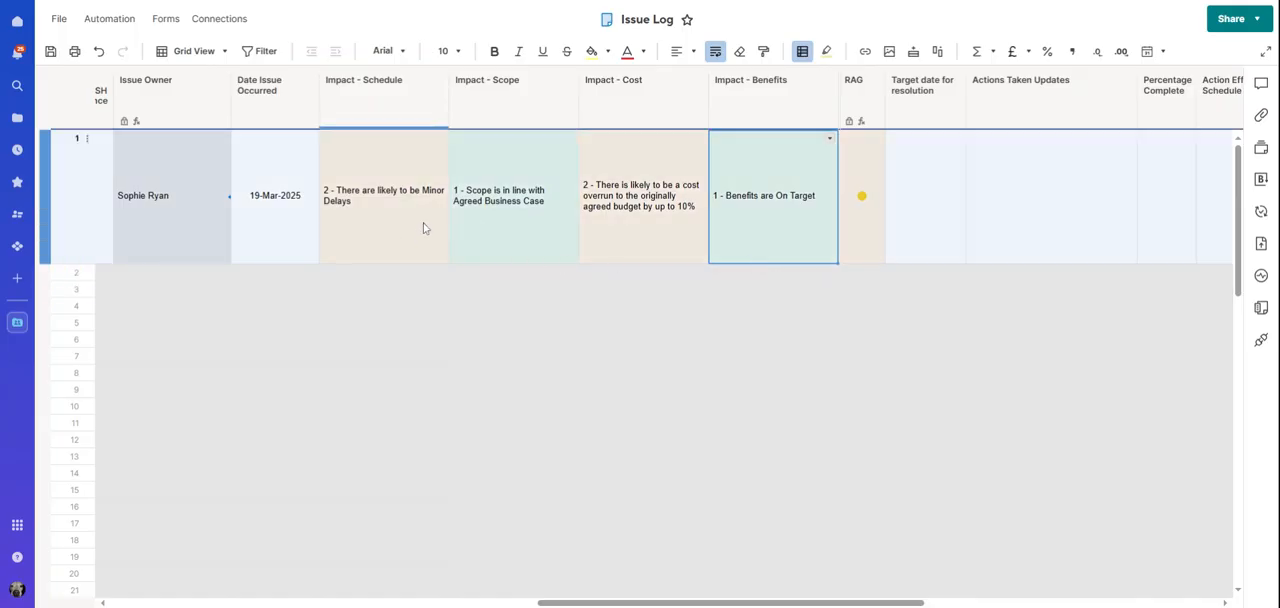
left_click(502, 206)
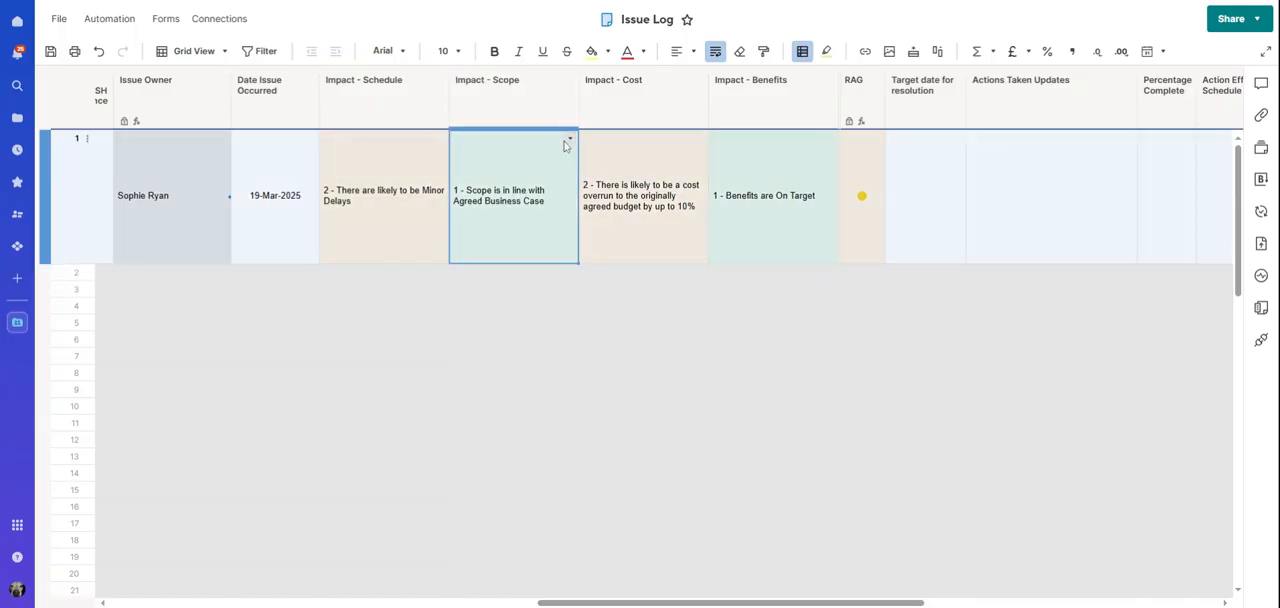
left_click(569, 139)
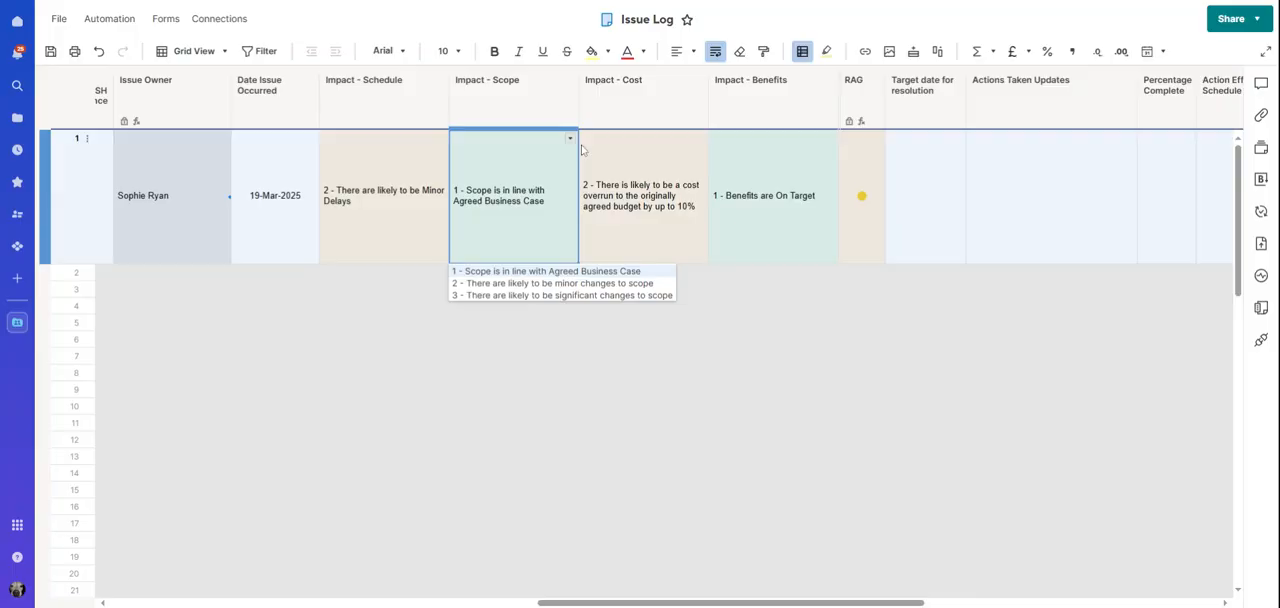
left_click(602, 155)
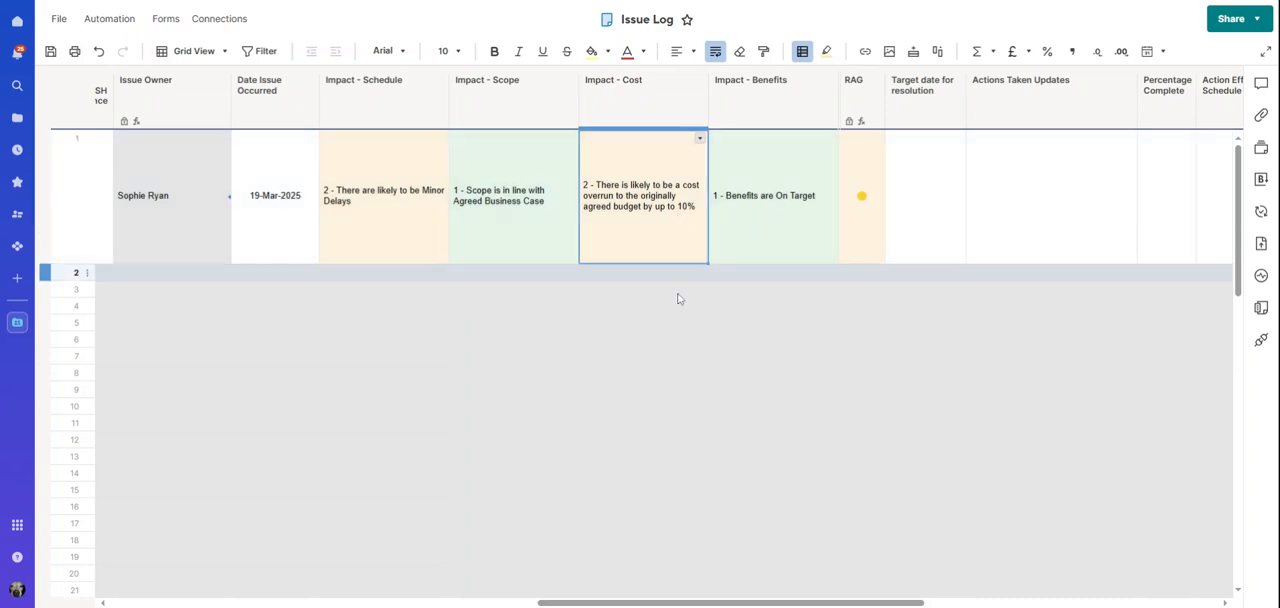
Set row 1's Target date for resolution to 24-Mar-2025
left_click_drag(727, 603, 860, 600)
left_click(575, 185)
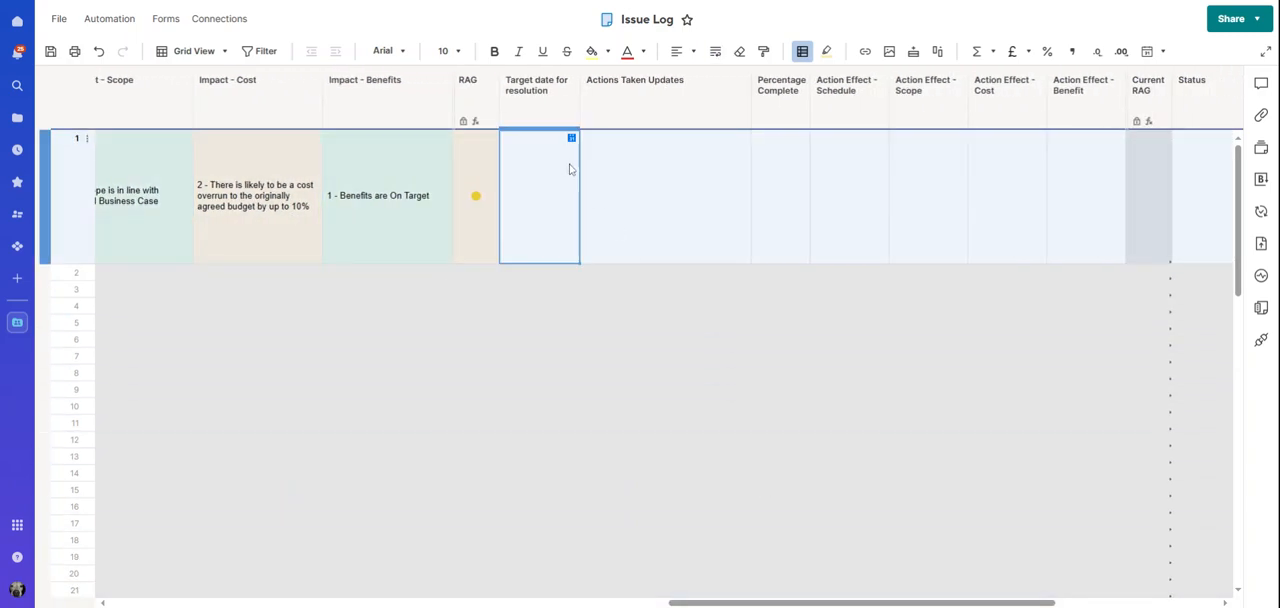
left_click(571, 140)
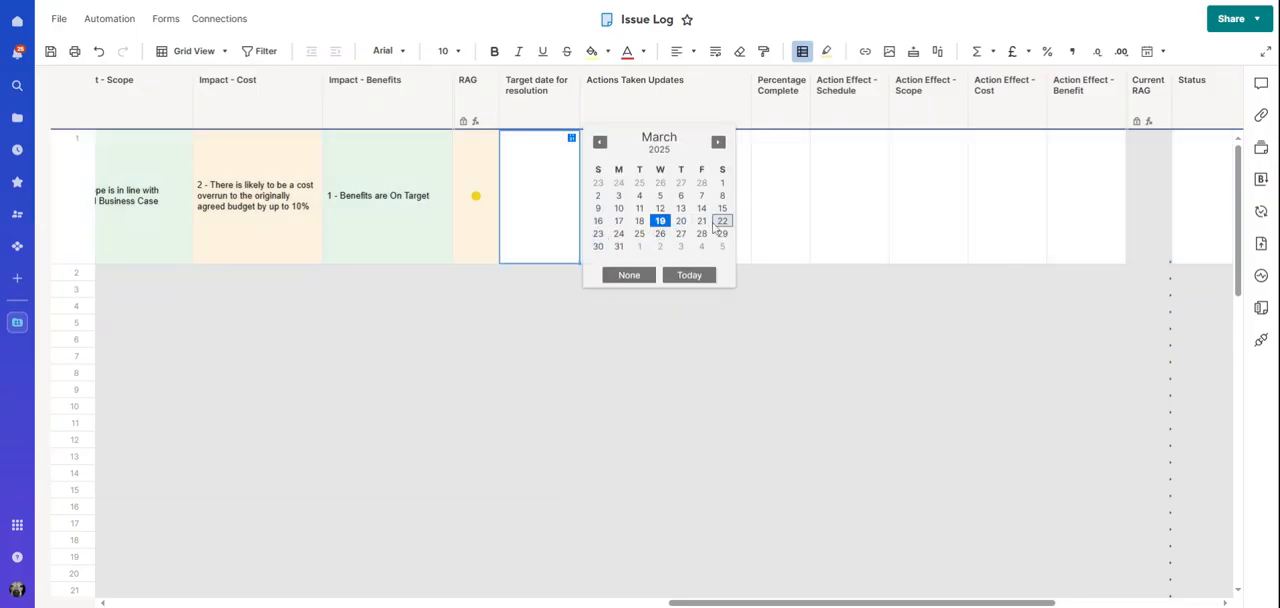
left_click(618, 234)
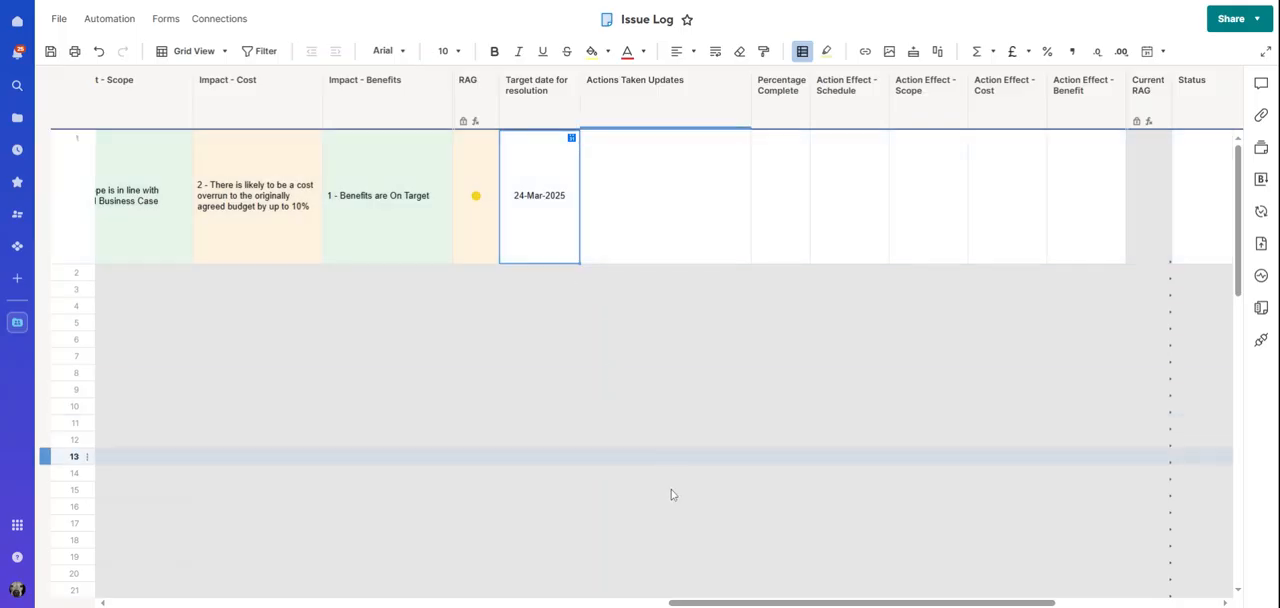
Set row 1's Percentage Complete to 50%
left_click_drag(690, 604, 751, 604)
left_click(536, 215)
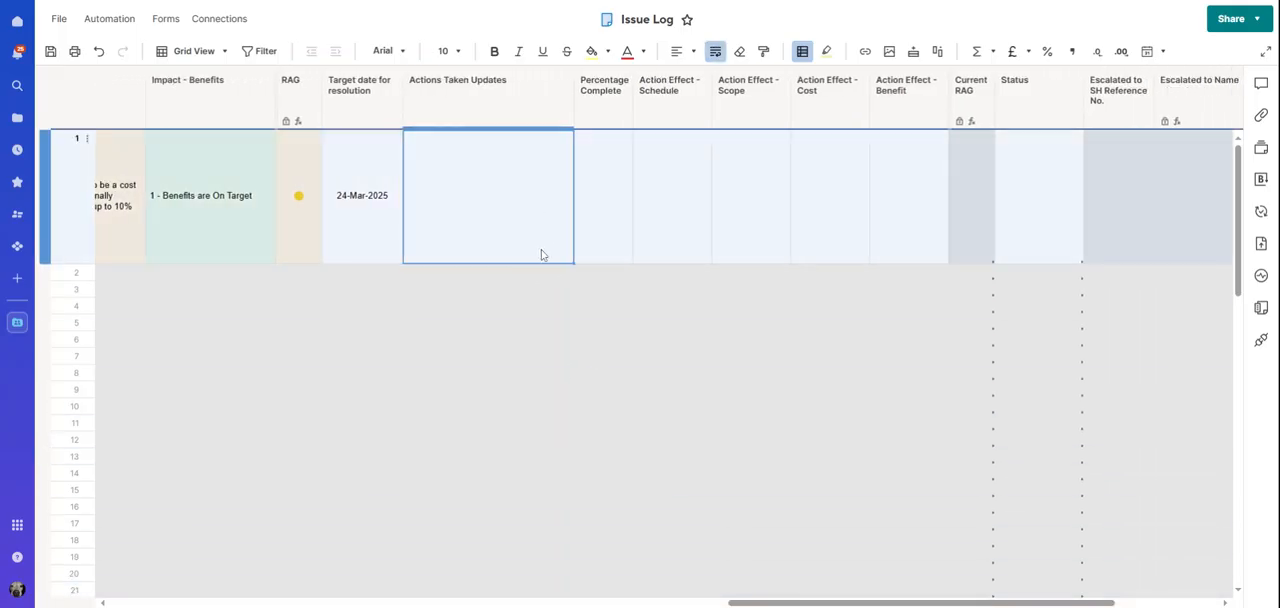
left_click(605, 205)
left_click(624, 139)
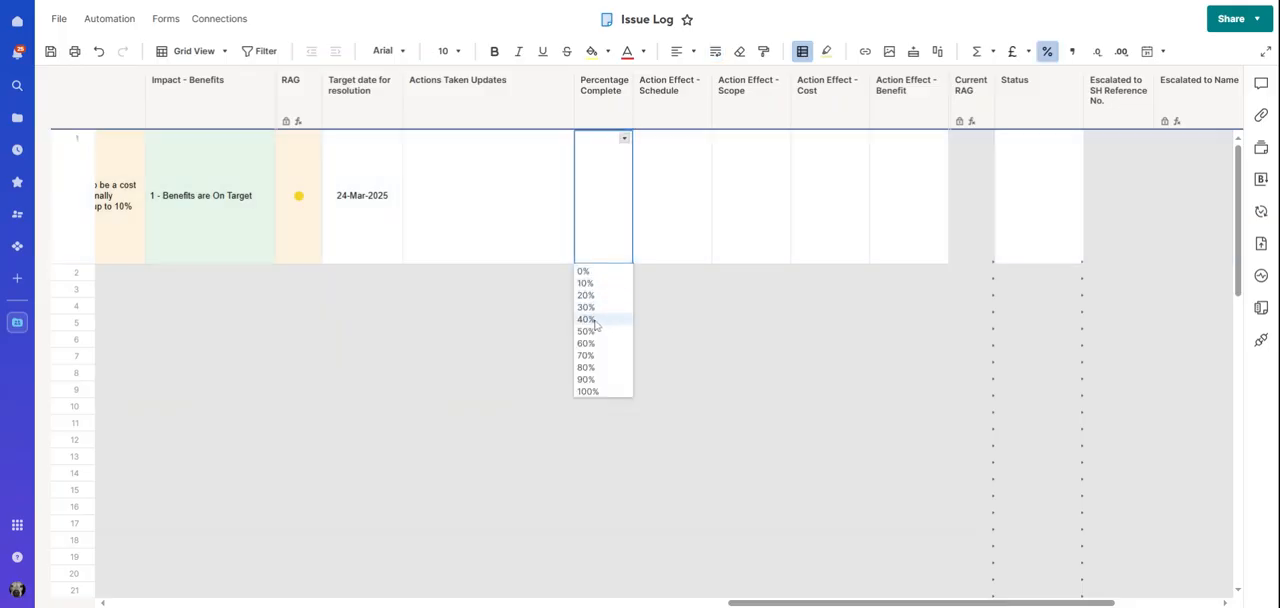
left_click(594, 333)
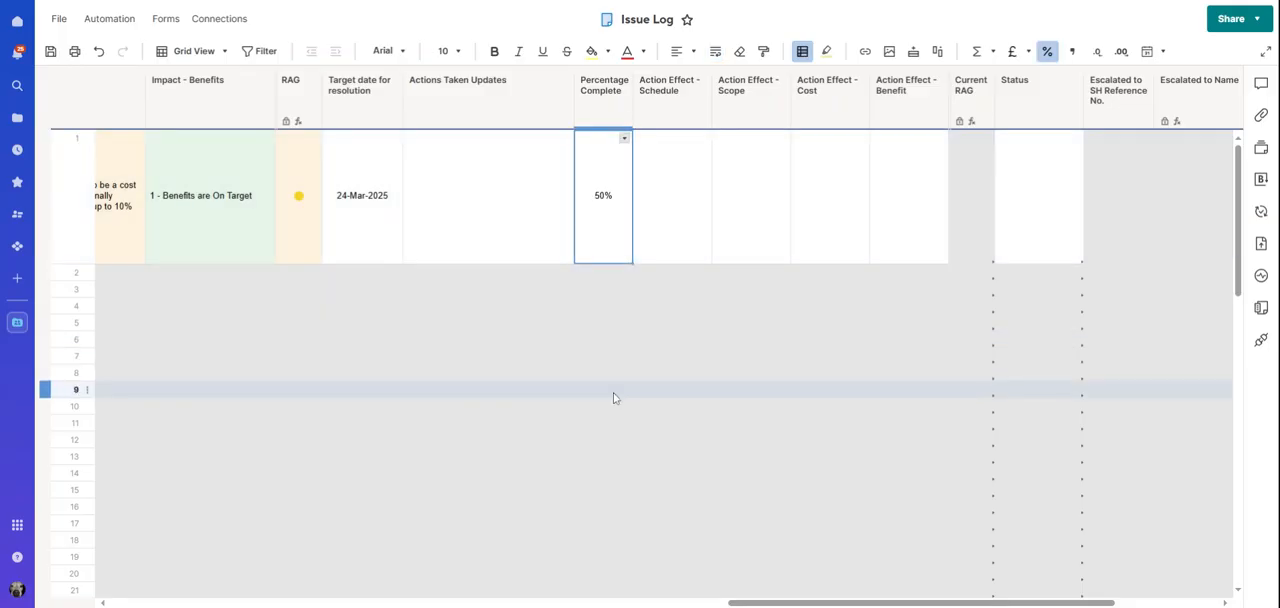
Set row 1's Action Effect - Schedule to "1 - Schedule is back On Target" and Action Effect - Scope to "1 - Scope is in line with Agreed Business Case"
left_click_drag(753, 604, 812, 604)
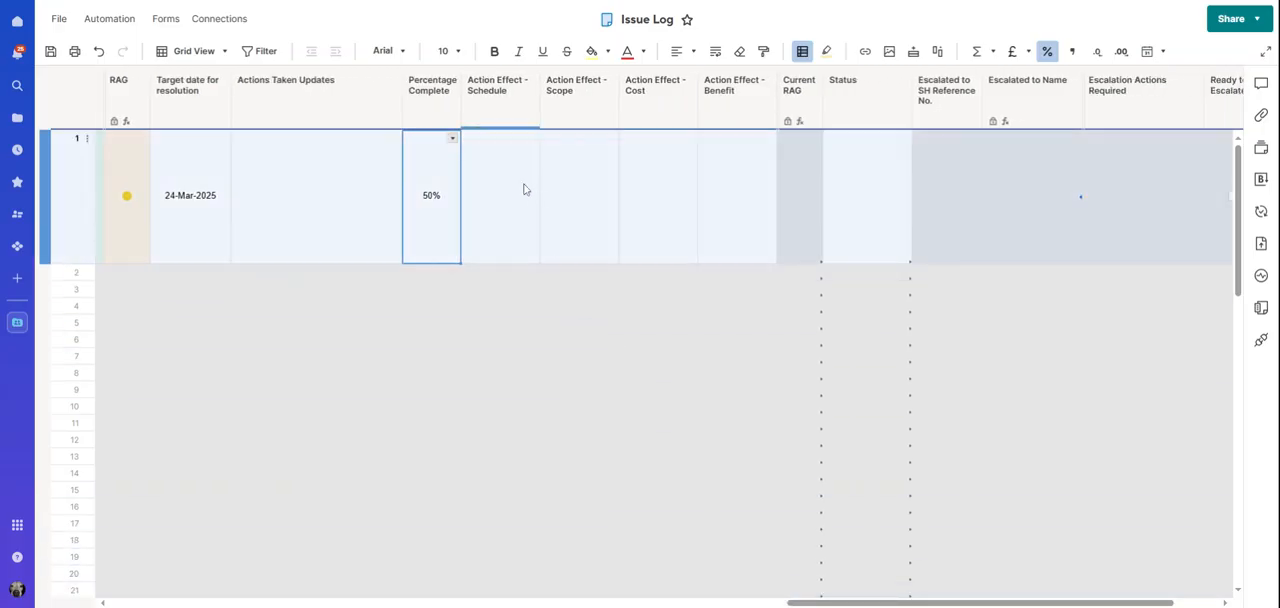
left_click(524, 186)
left_click(531, 141)
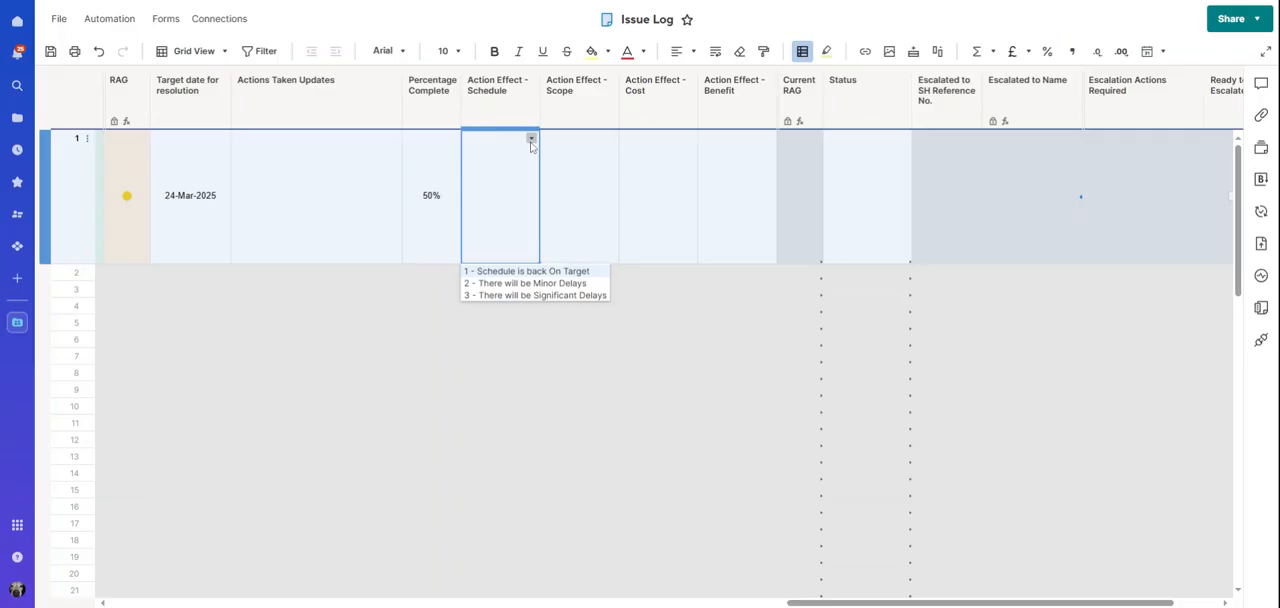
left_click(554, 272)
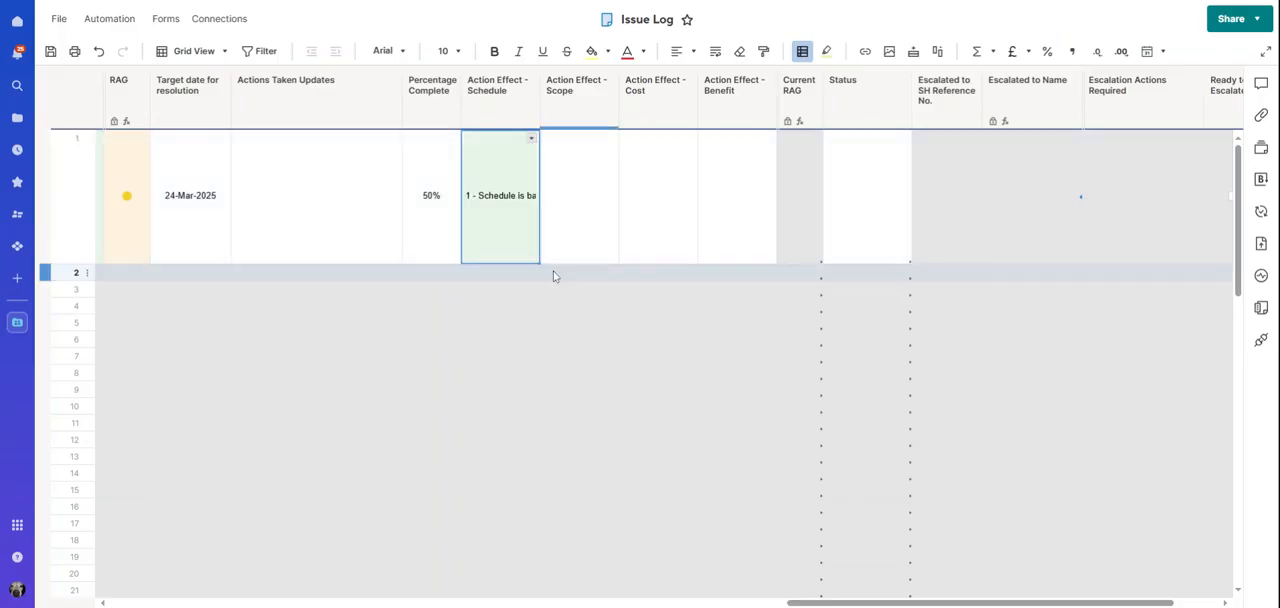
left_click(586, 229)
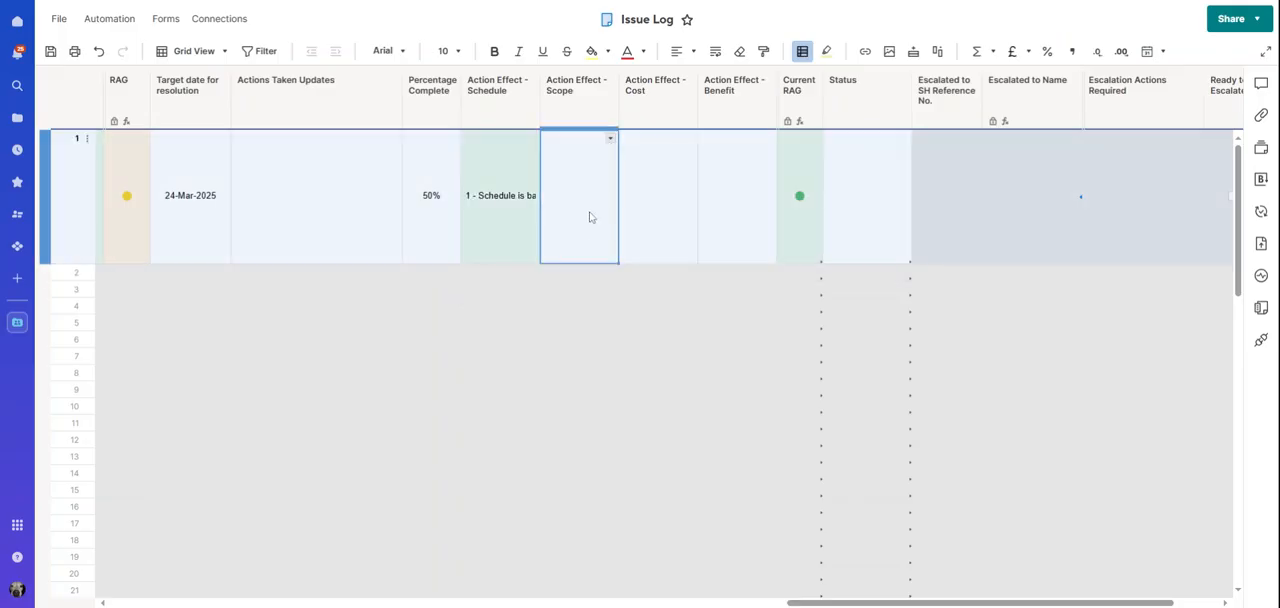
left_click(610, 140)
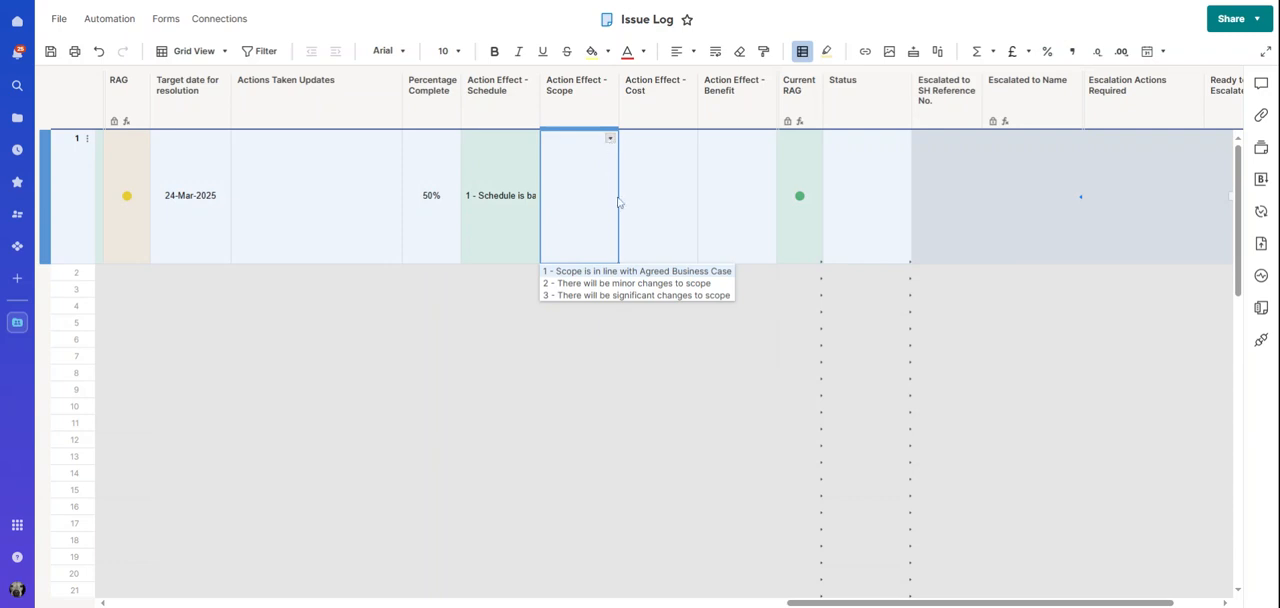
left_click(618, 272)
Set row 1's Action Effect - Cost to option 2 and its Action Effect - Benefit to option 1
left_click(659, 220)
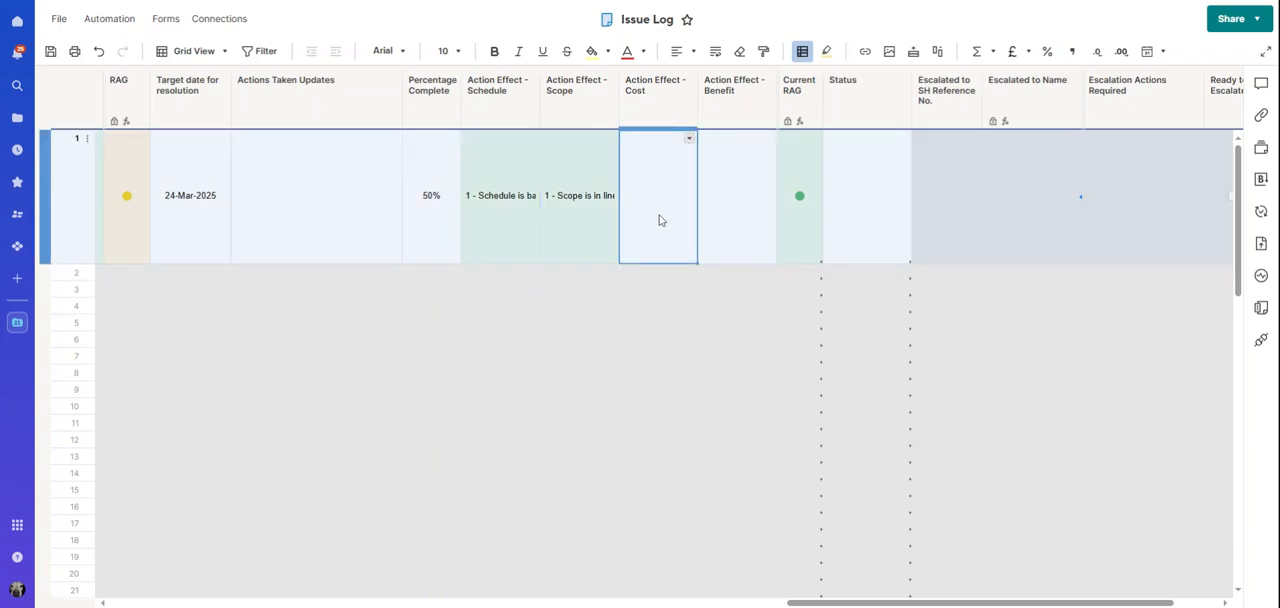
left_click(689, 139)
left_click(686, 284)
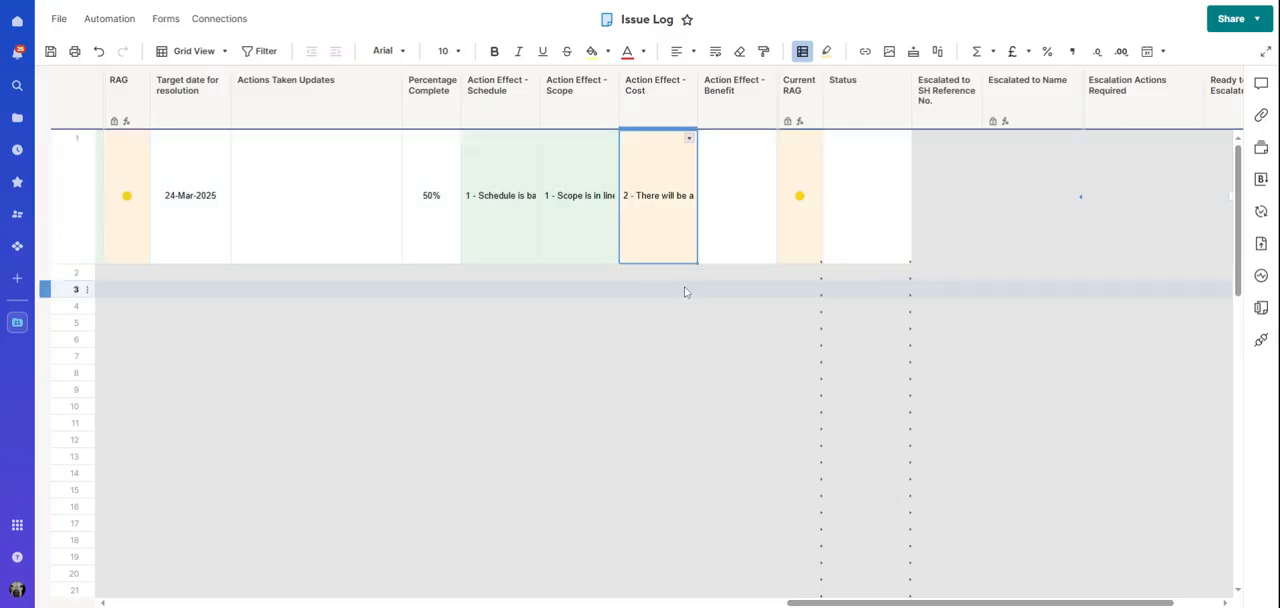
left_click(716, 244)
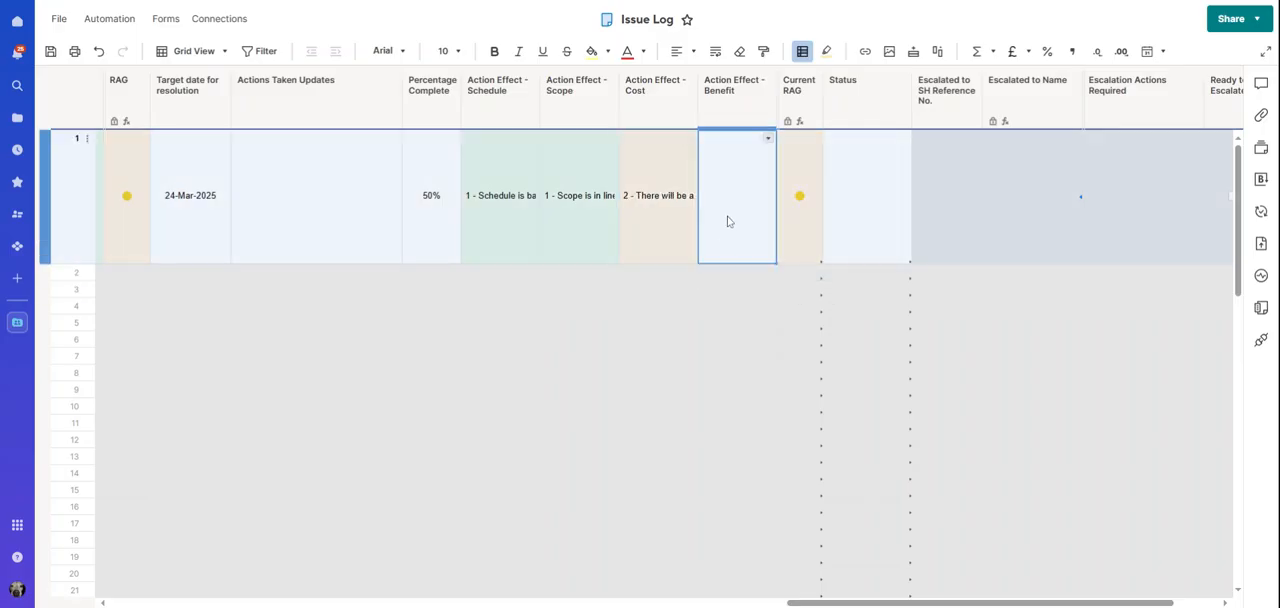
left_click(768, 138)
left_click(745, 272)
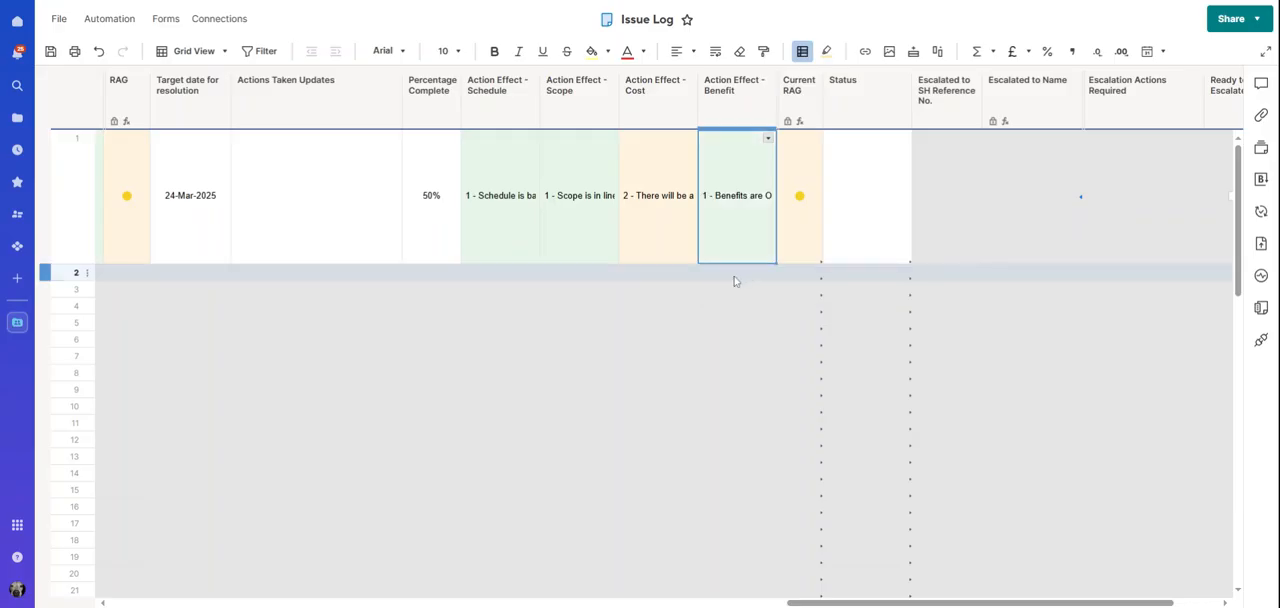
left_click_drag(812, 603, 845, 605)
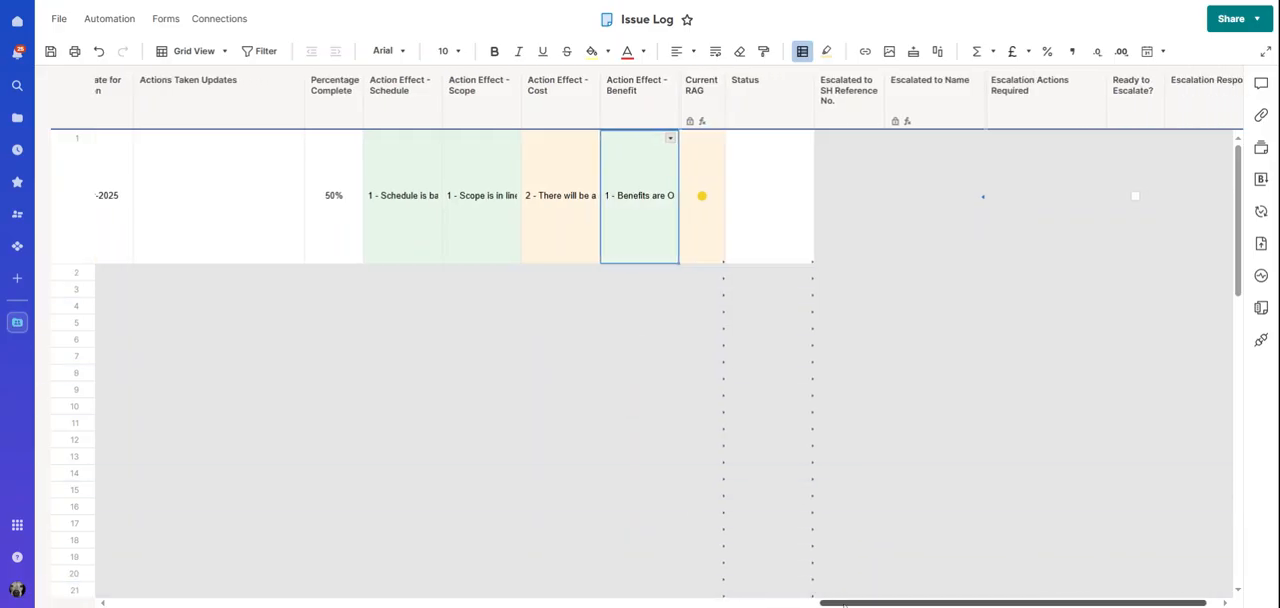
Set row 1's Status in the Issue Log to "To be Escalated"
left_click(766, 236)
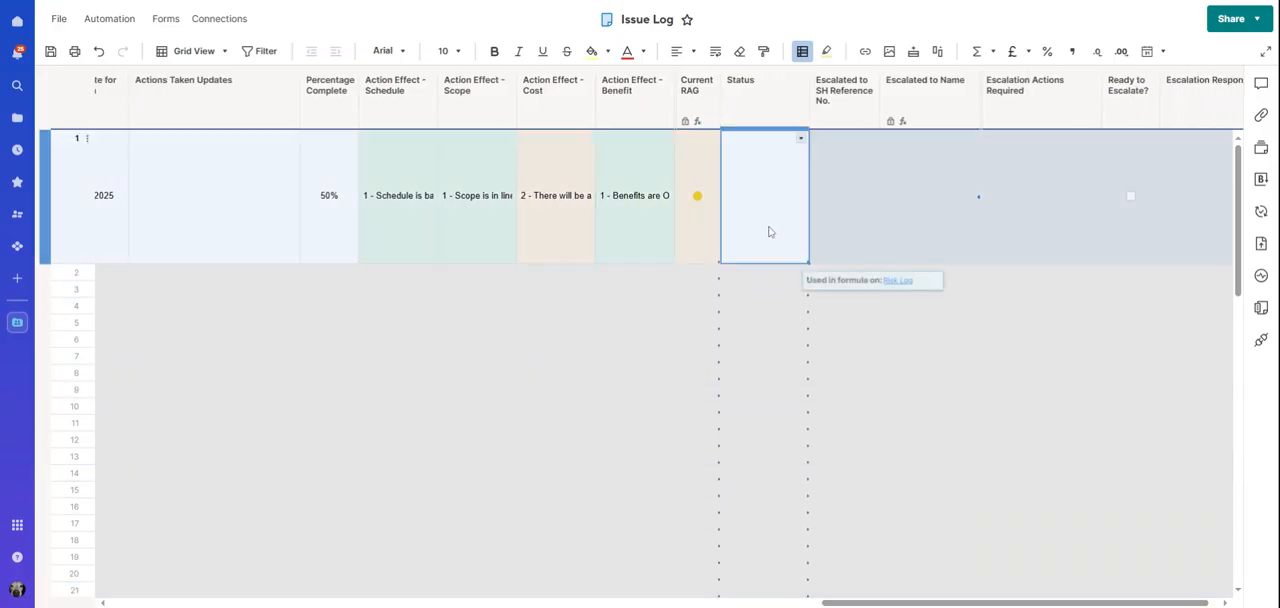
left_click(800, 140)
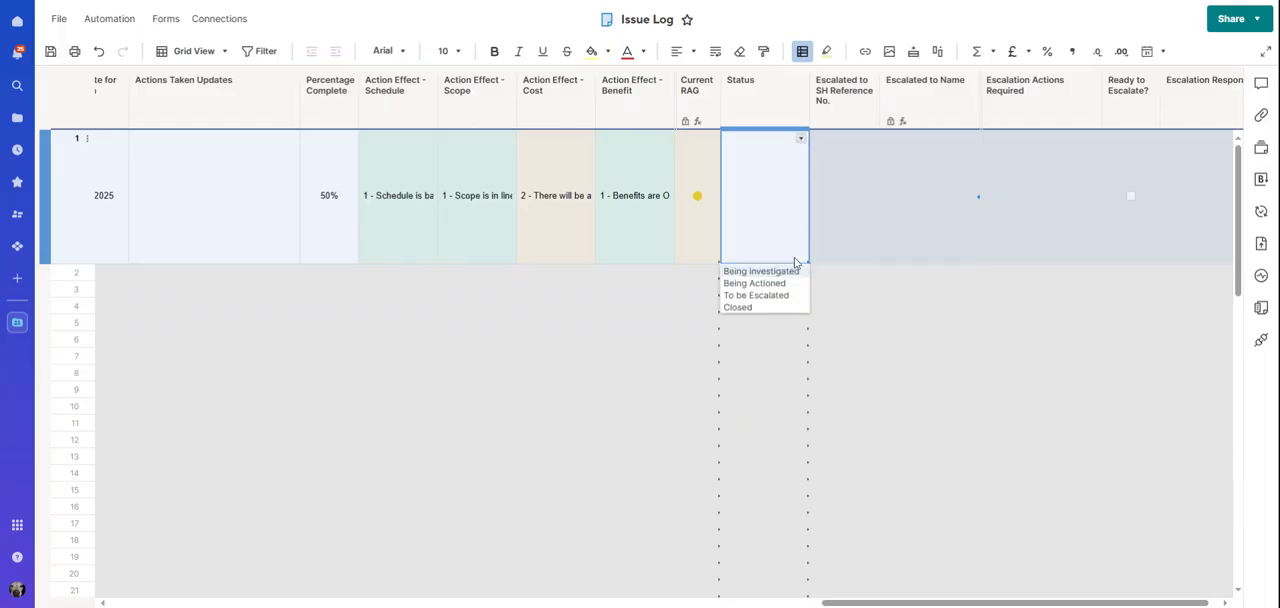
left_click(776, 296)
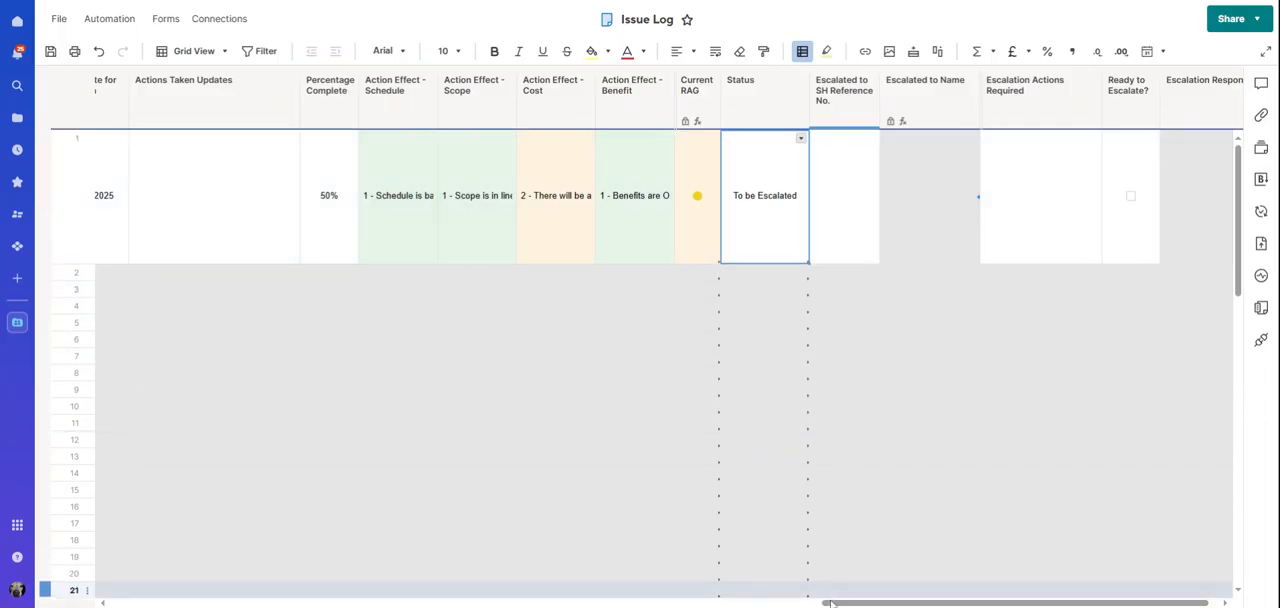
Set row 1's Escalated to SH Reference No. to SH002 and tick Ready to Escalate?
left_click_drag(830, 603, 838, 603)
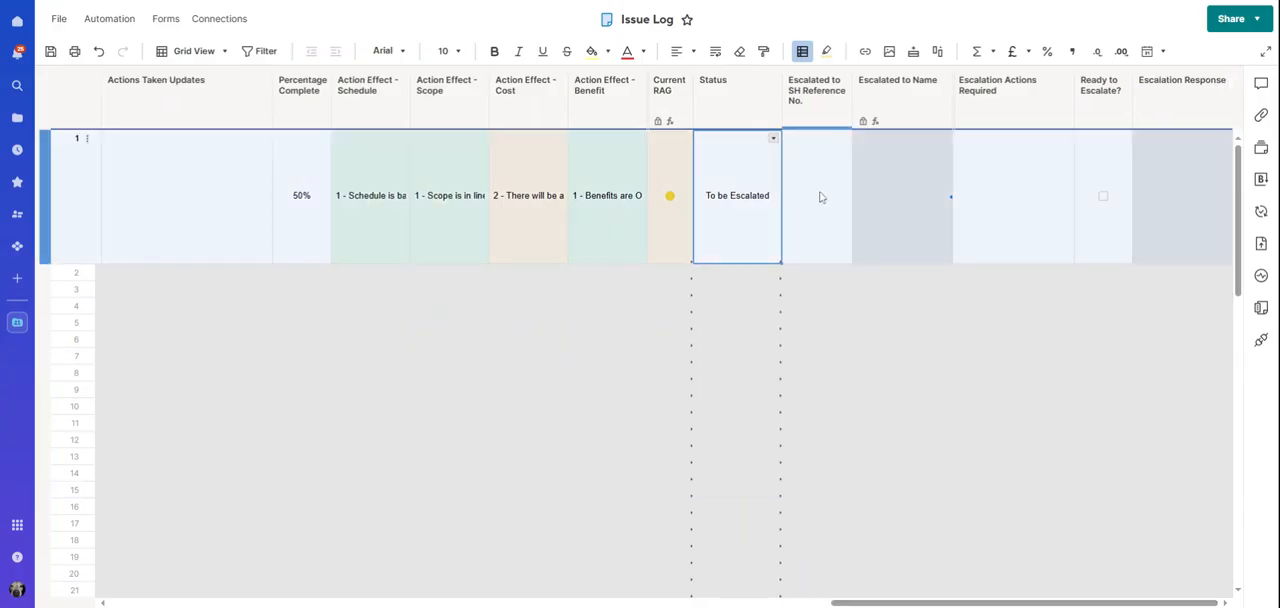
left_click(815, 185)
left_click(837, 150)
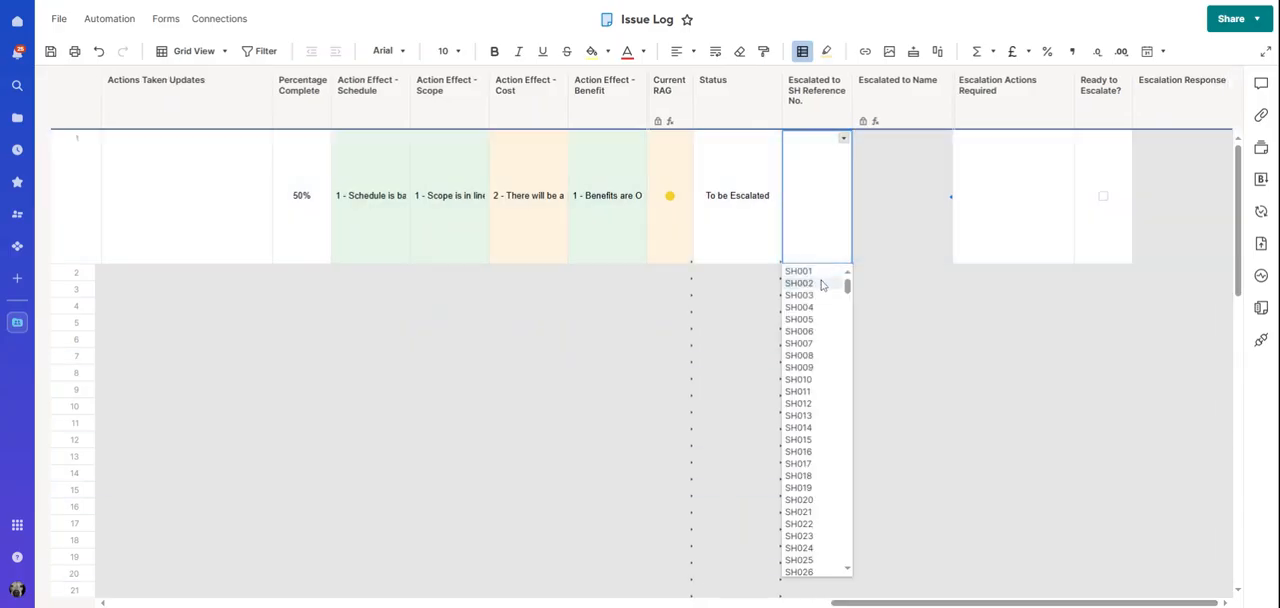
left_click(824, 283)
left_click(986, 210)
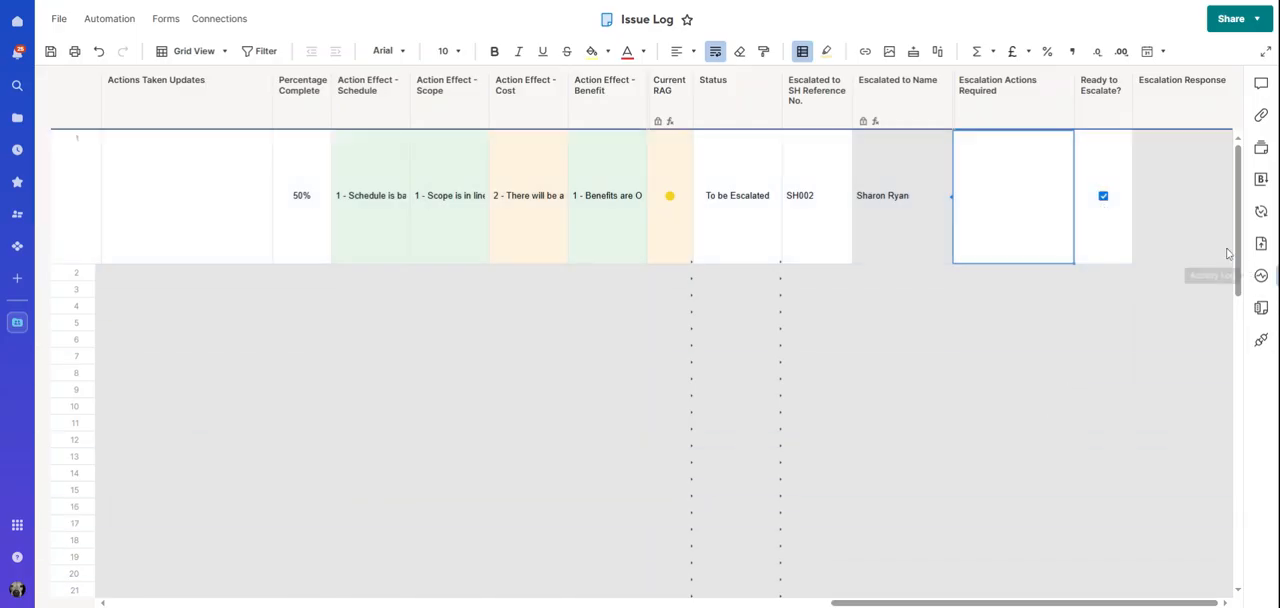
left_click(1157, 246)
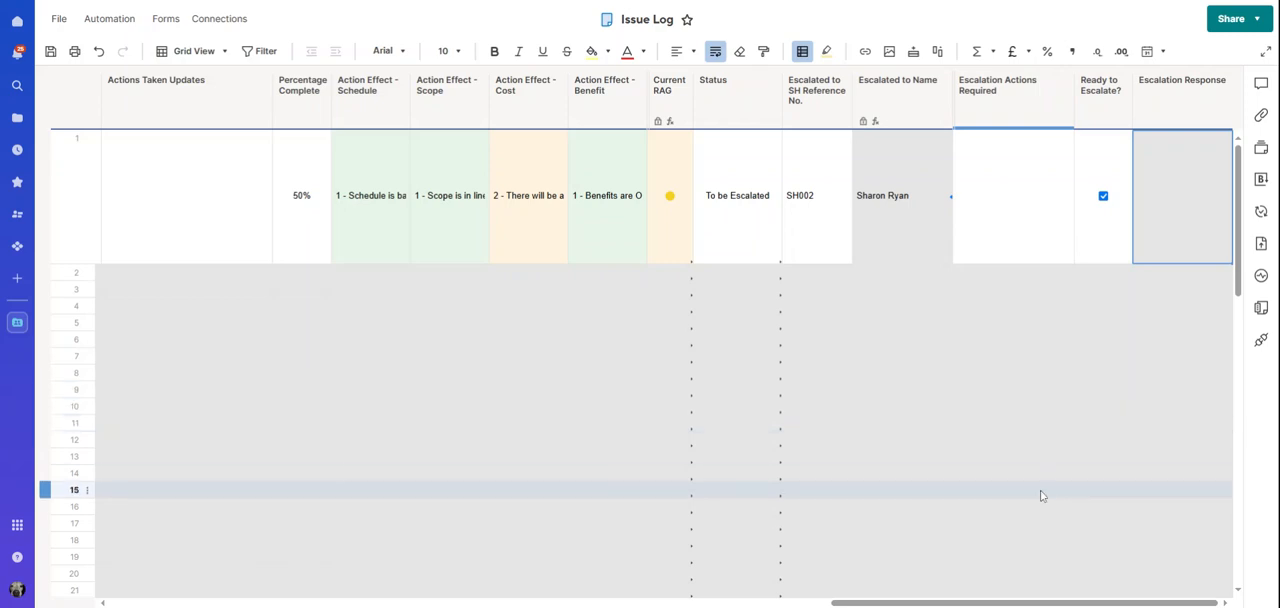
Save the escalation changes in the Issue Log
left_click_drag(952, 604, 456, 604)
left_click_drag(361, 604, 223, 604)
left_click(50, 52)
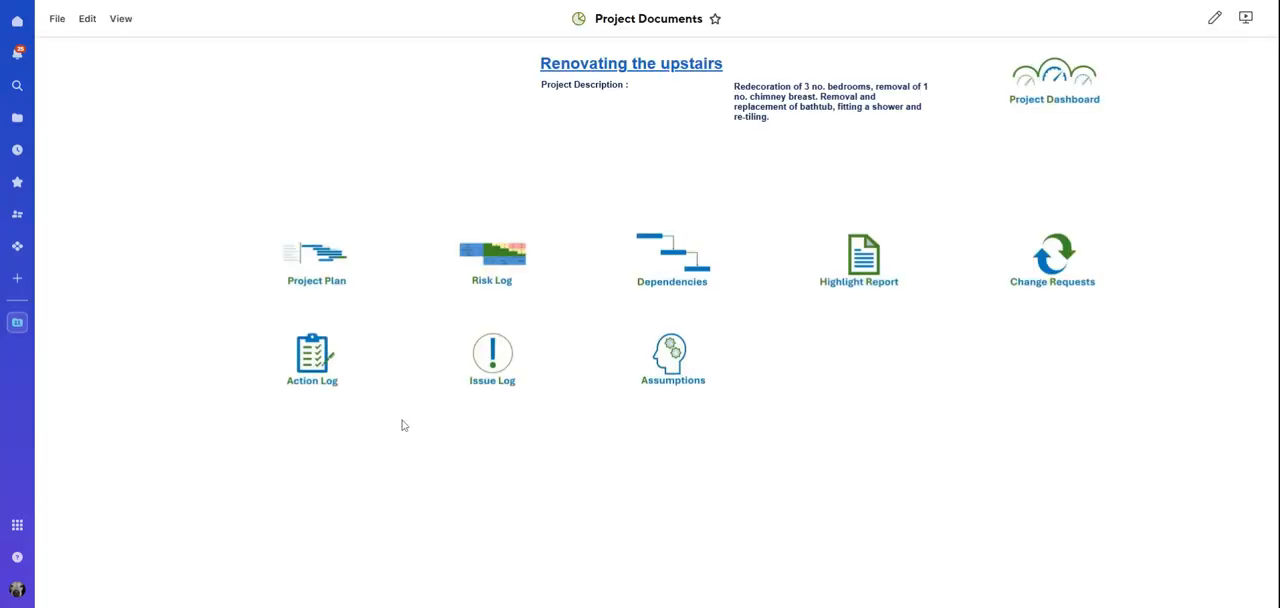
Open the project's Risk Log, examine row 1 across to the "Risk is now being managed as an ISSUE" column, and leave without saving
left_click(492, 280)
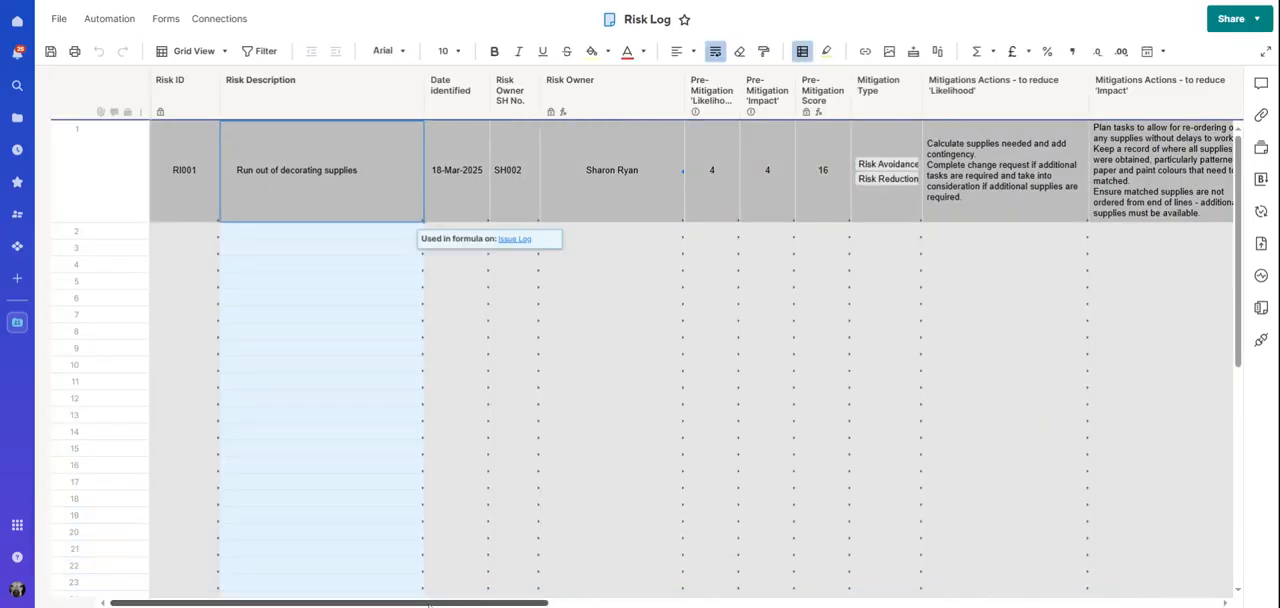
left_click_drag(431, 603, 1097, 603)
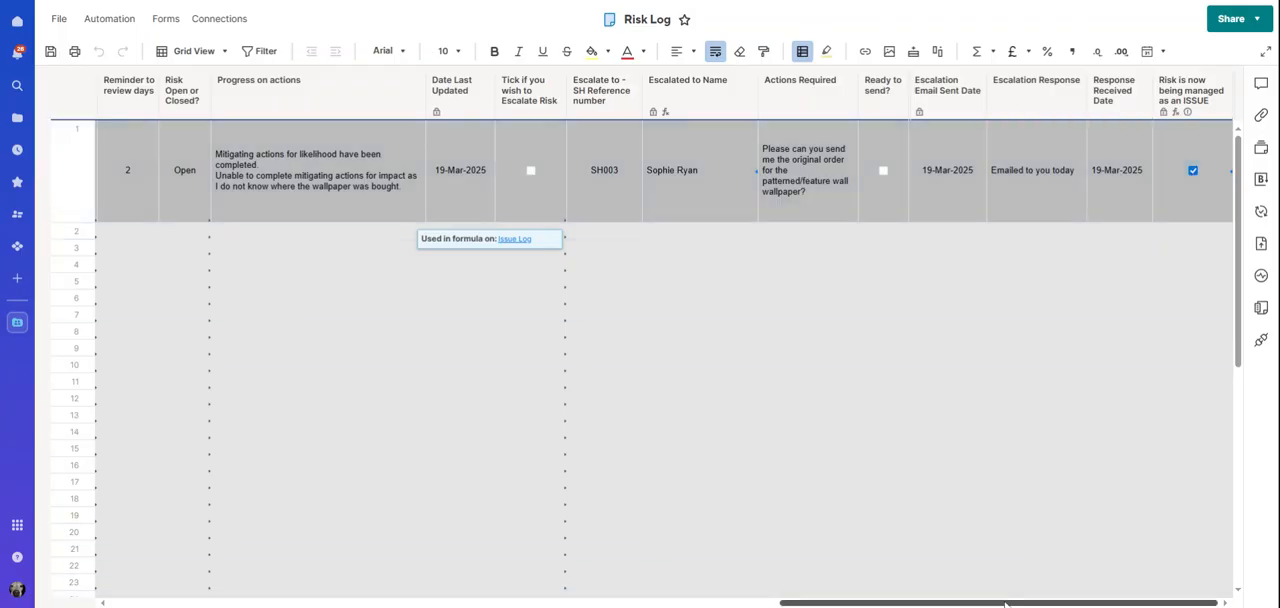
left_click_drag(1003, 603, 377, 604)
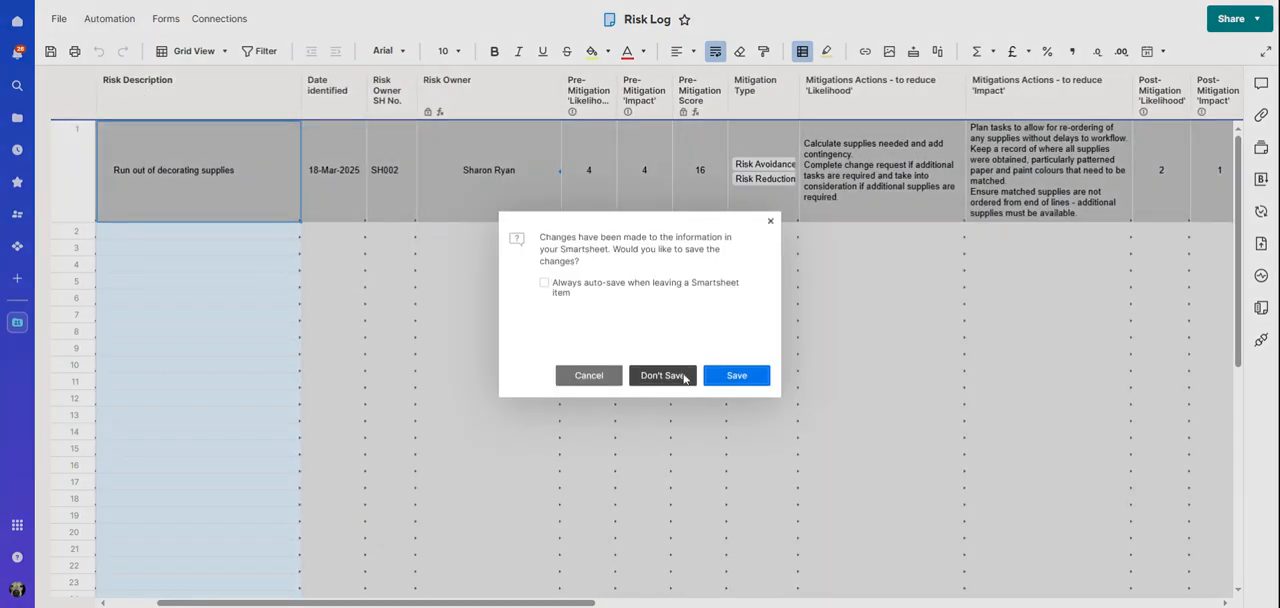
left_click(684, 376)
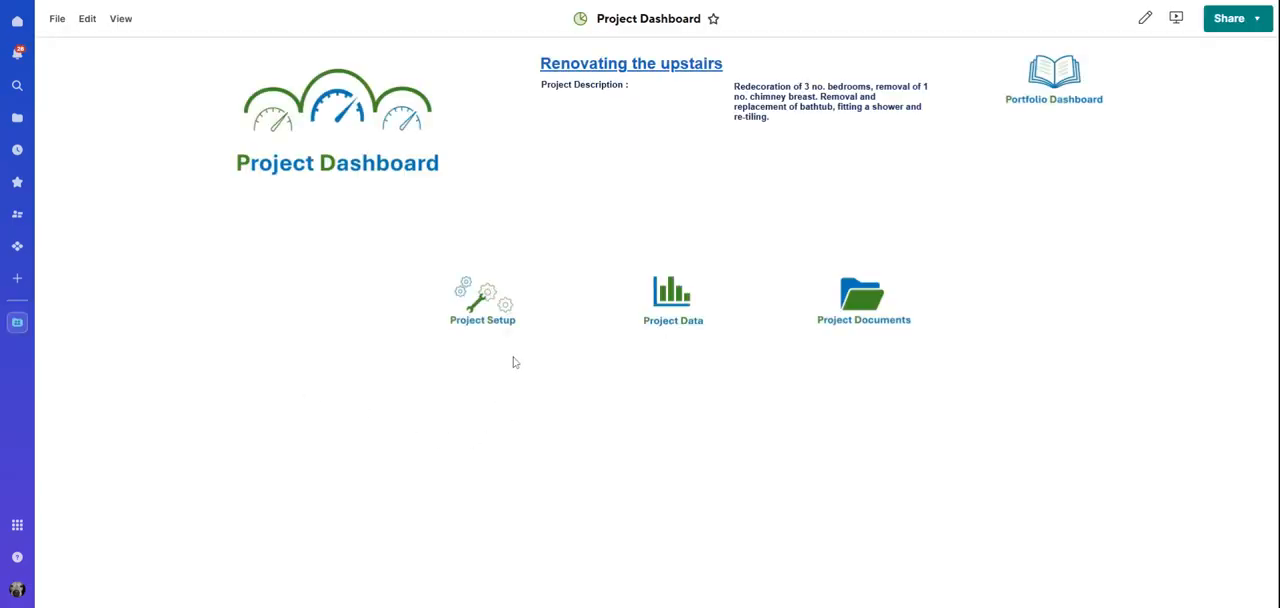
Reopen the Issue Log from Project Documents, set row 1's Status to Closed and save the sheet
left_click(845, 306)
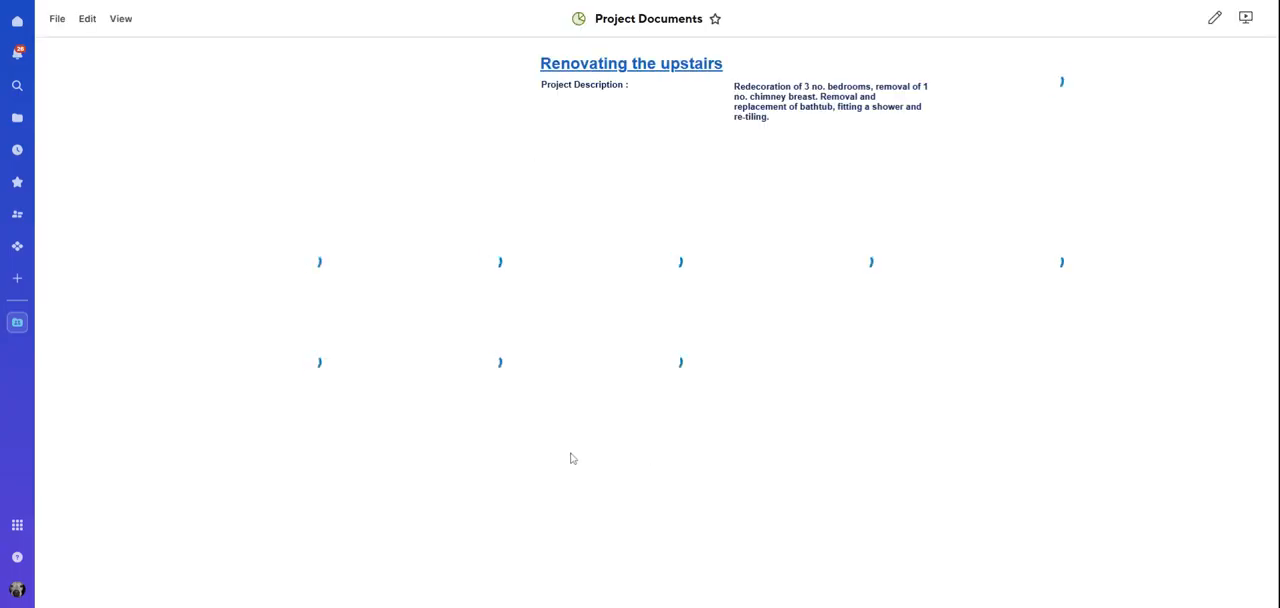
left_click(506, 343)
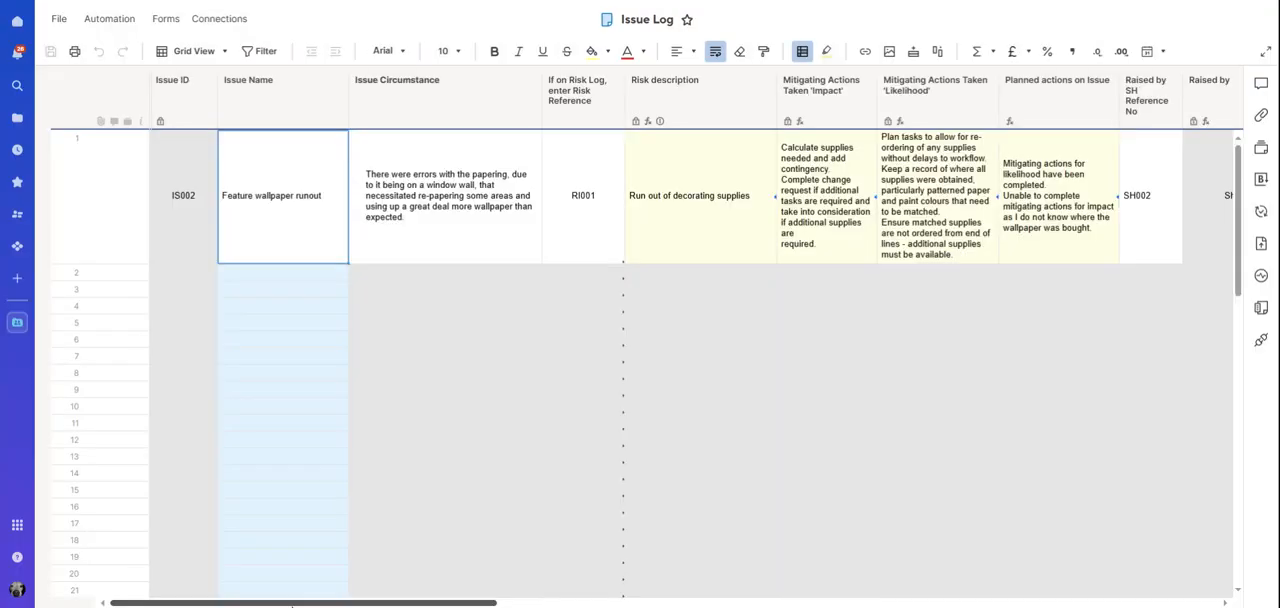
left_click_drag(302, 603, 1024, 603)
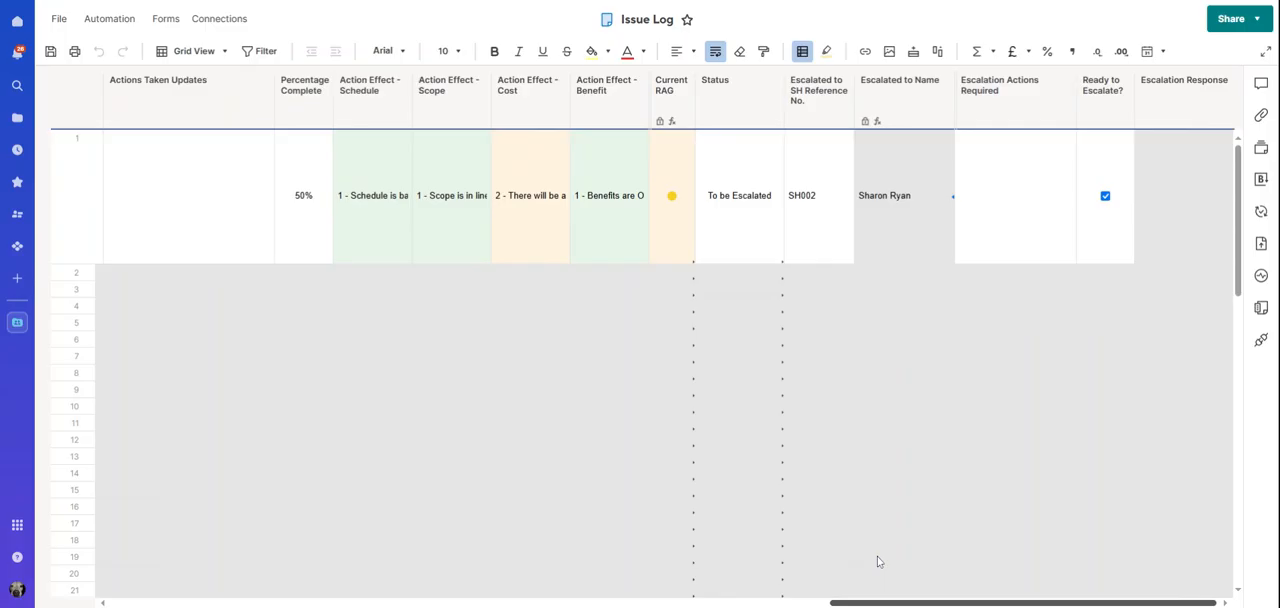
scroll(877, 556, "left", 2)
left_click(858, 225)
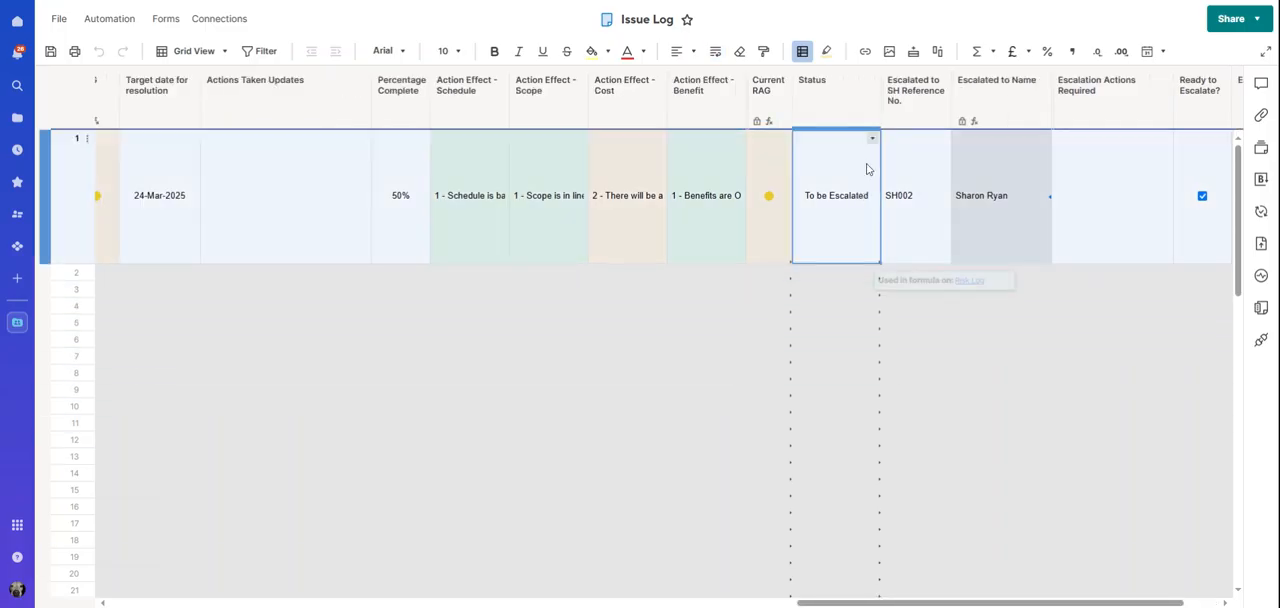
left_click(873, 139)
left_click(812, 307)
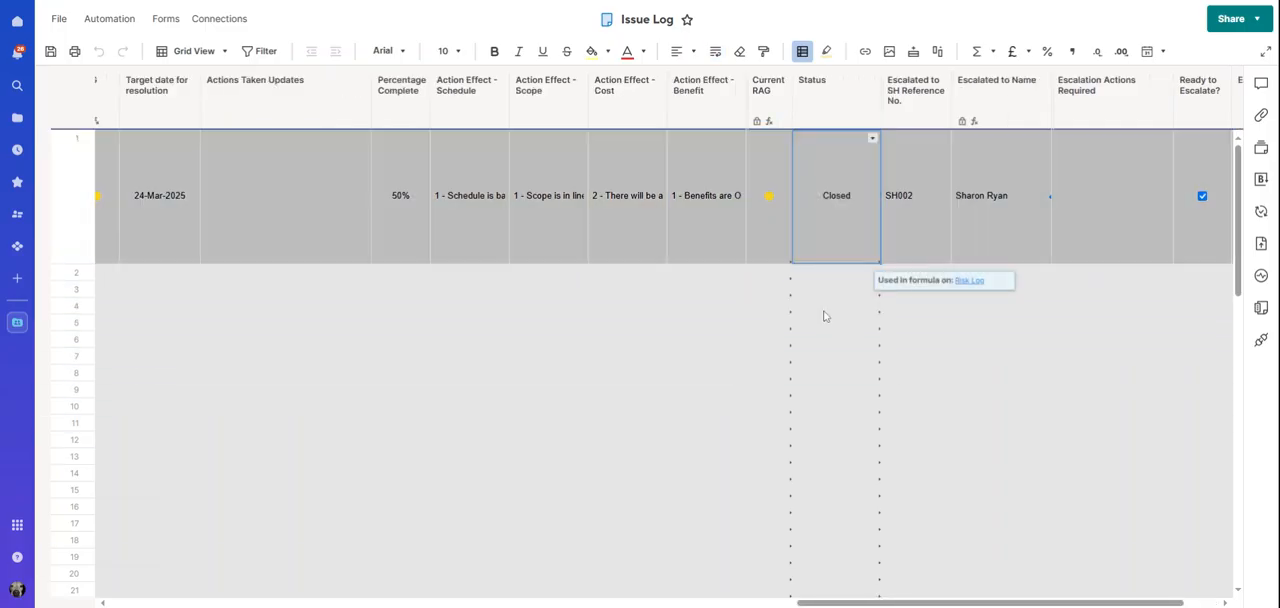
left_click(50, 51)
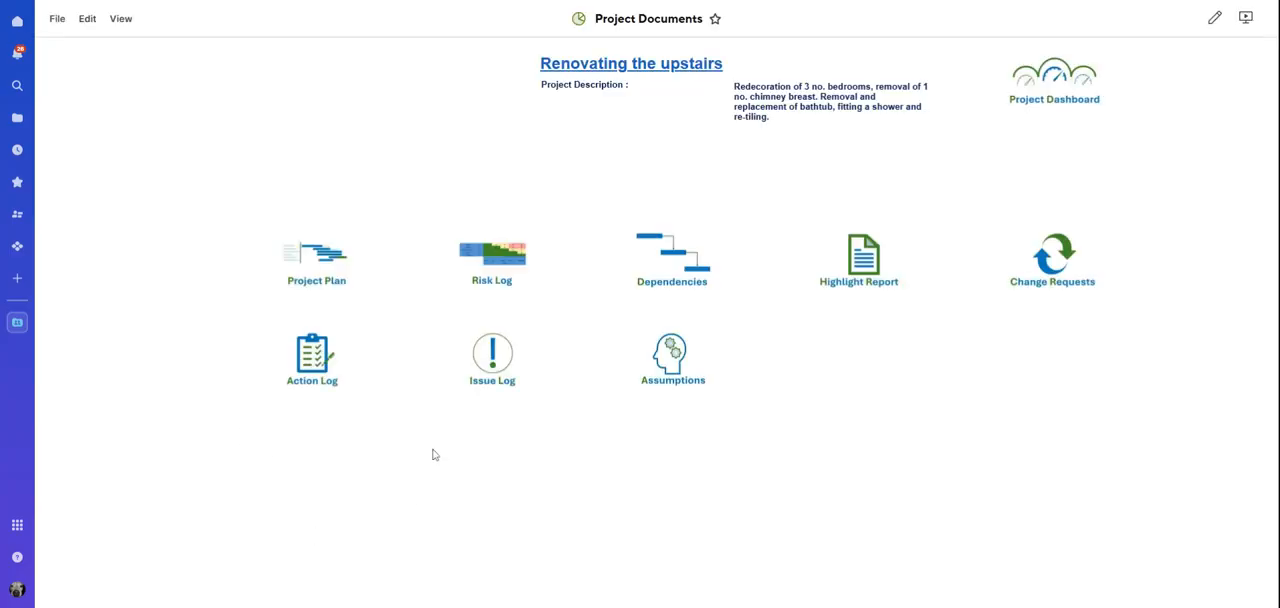
Open the Risk Log from Project Documents and examine row 1's fields across to the escalation columns
left_click(501, 279)
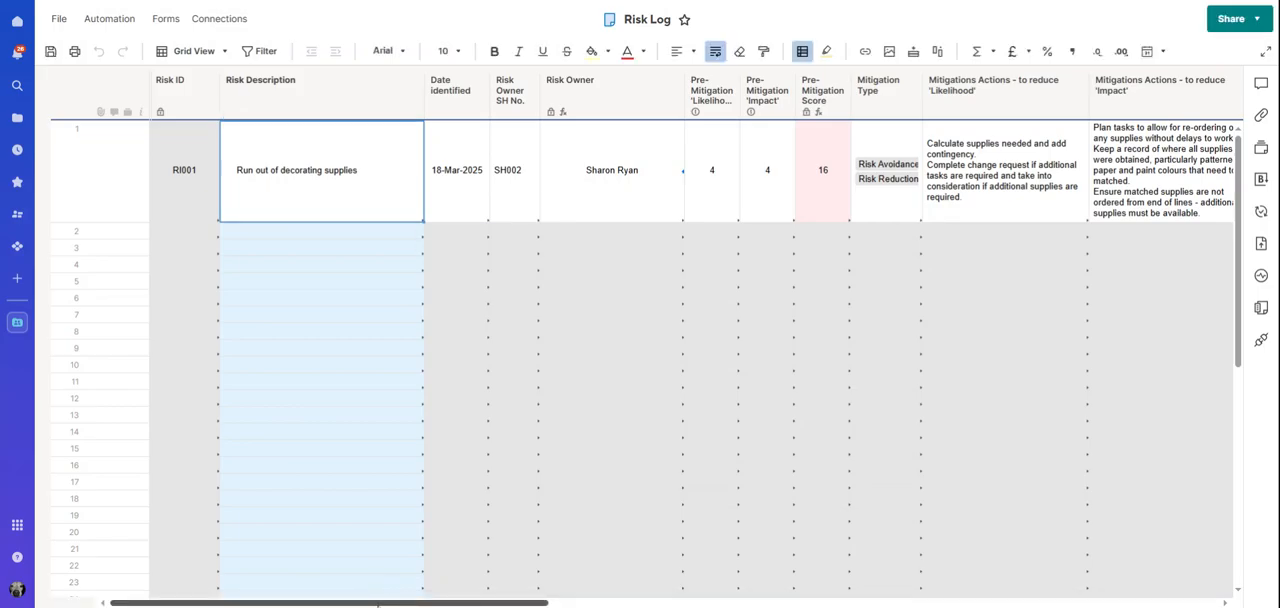
left_click_drag(378, 604, 809, 601)
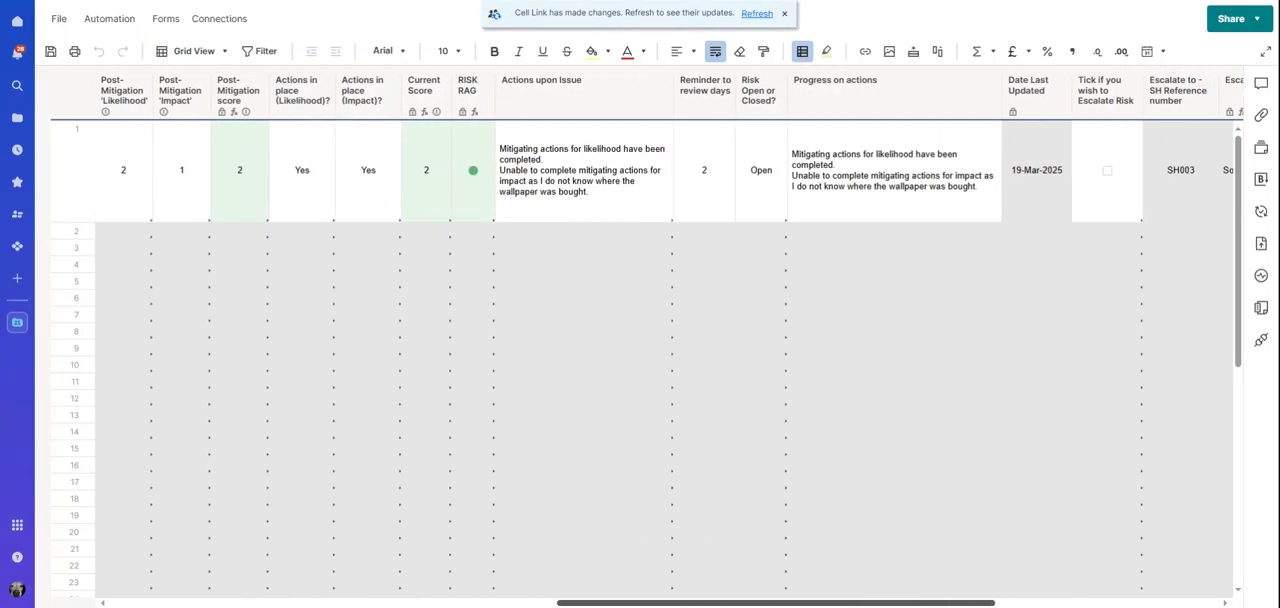
Try row 1's "Risk Open or Closed?" value as Closed, return it to Open, save, and decline saving further changes on leaving
left_click(770, 209)
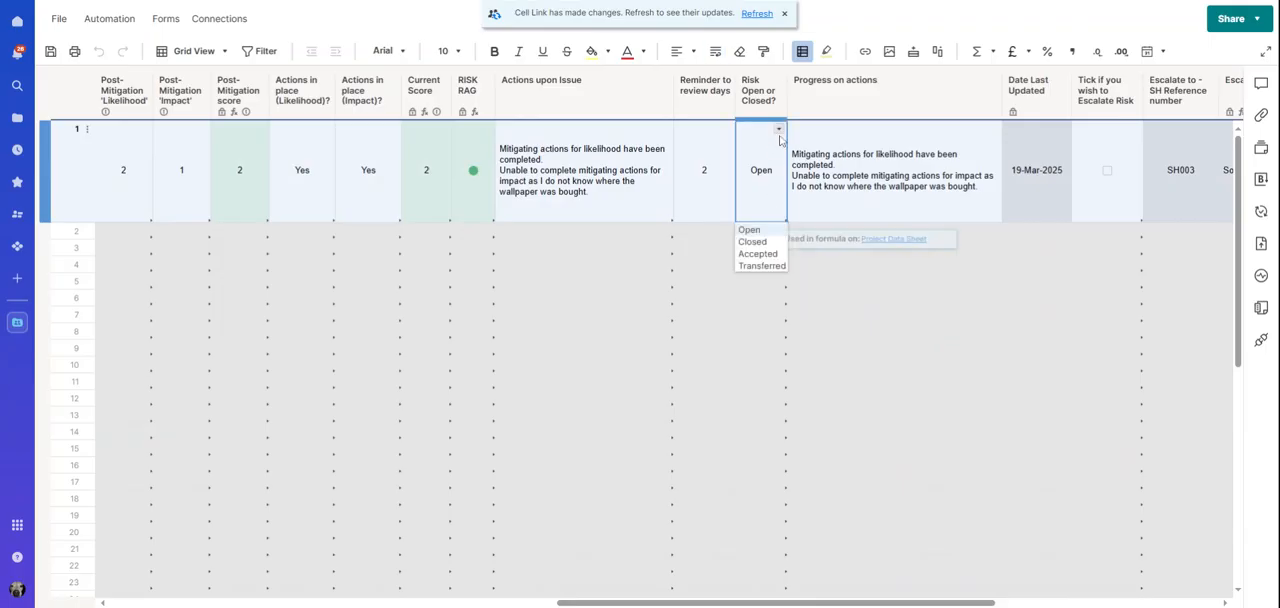
left_click(756, 242)
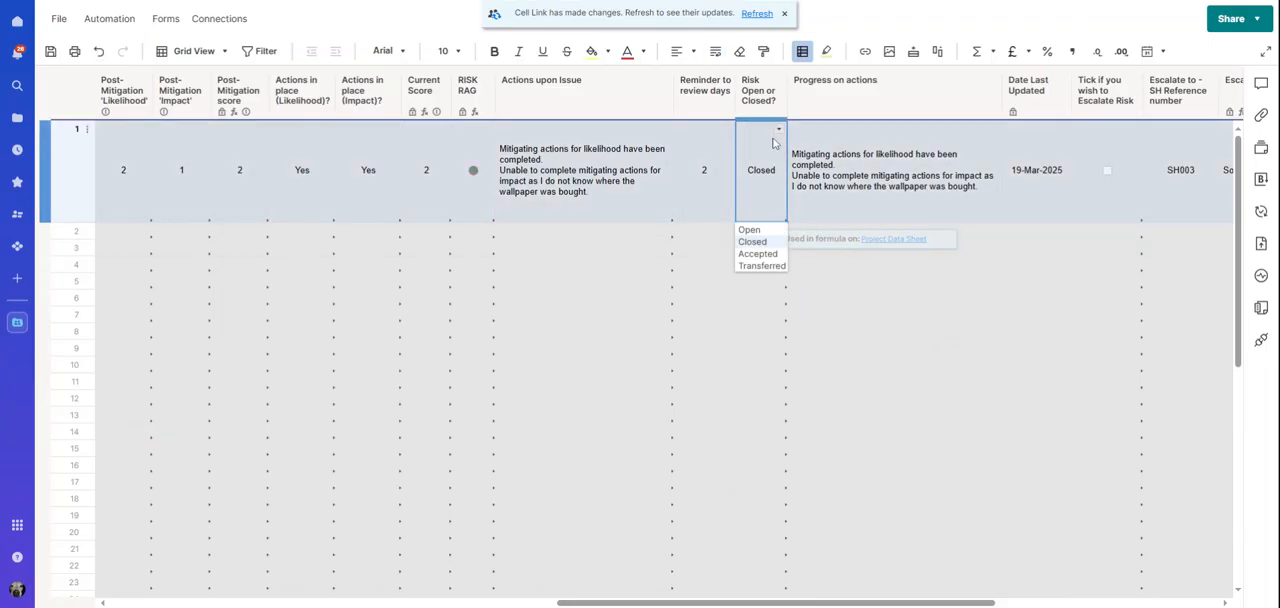
left_click(749, 229)
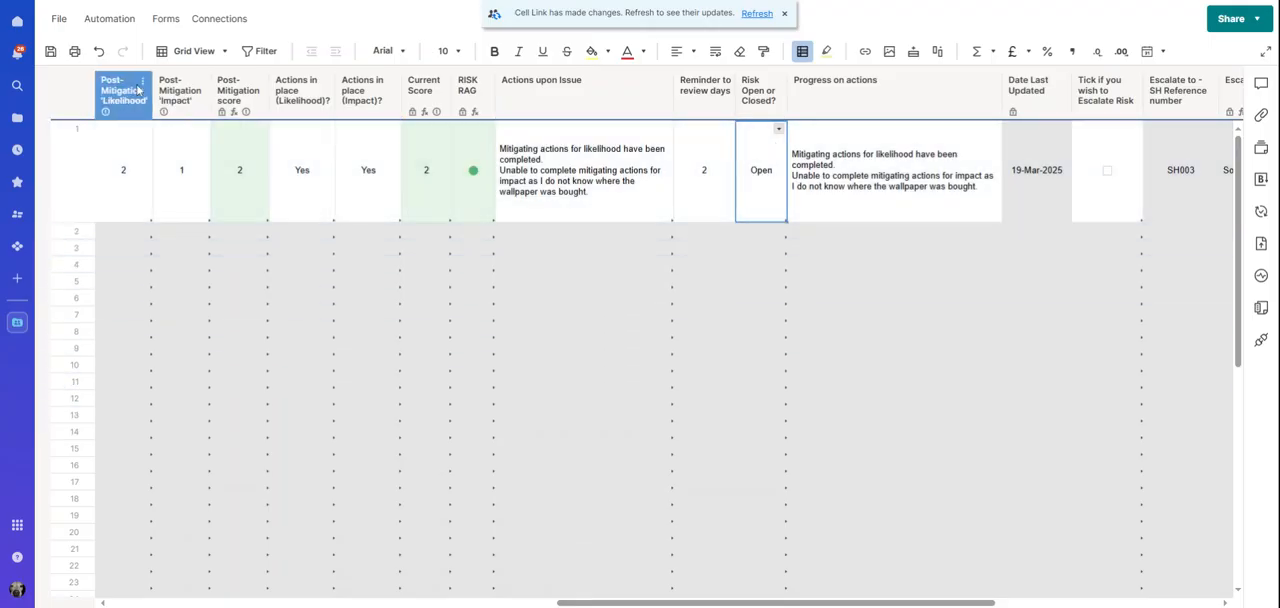
left_click(50, 51)
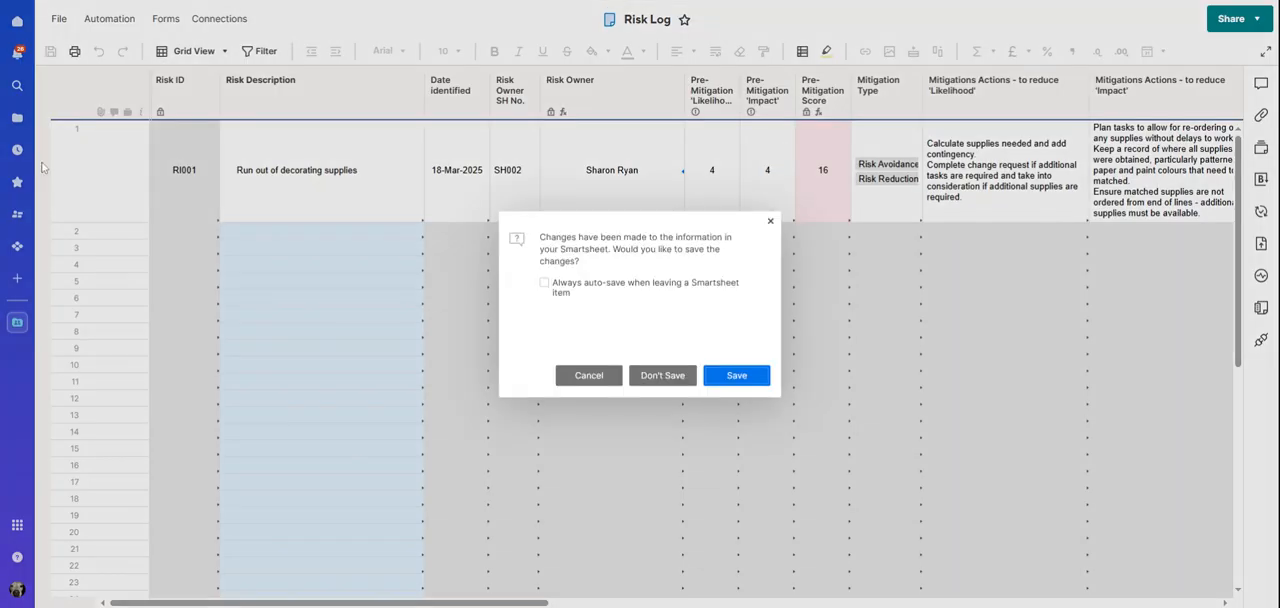
left_click(662, 375)
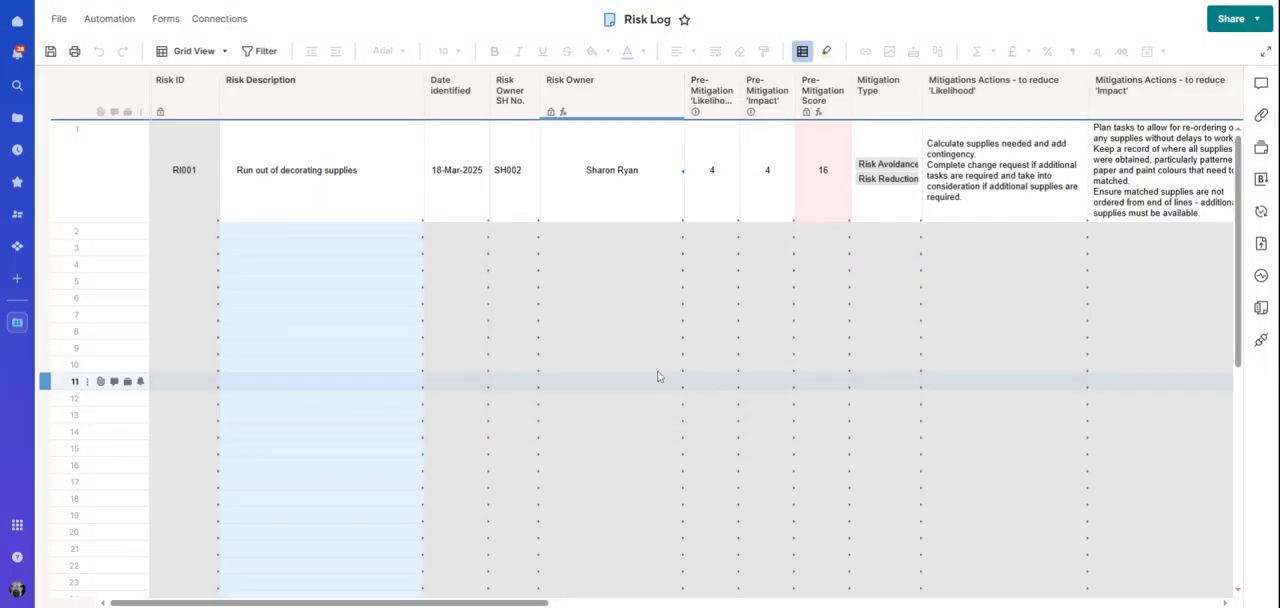